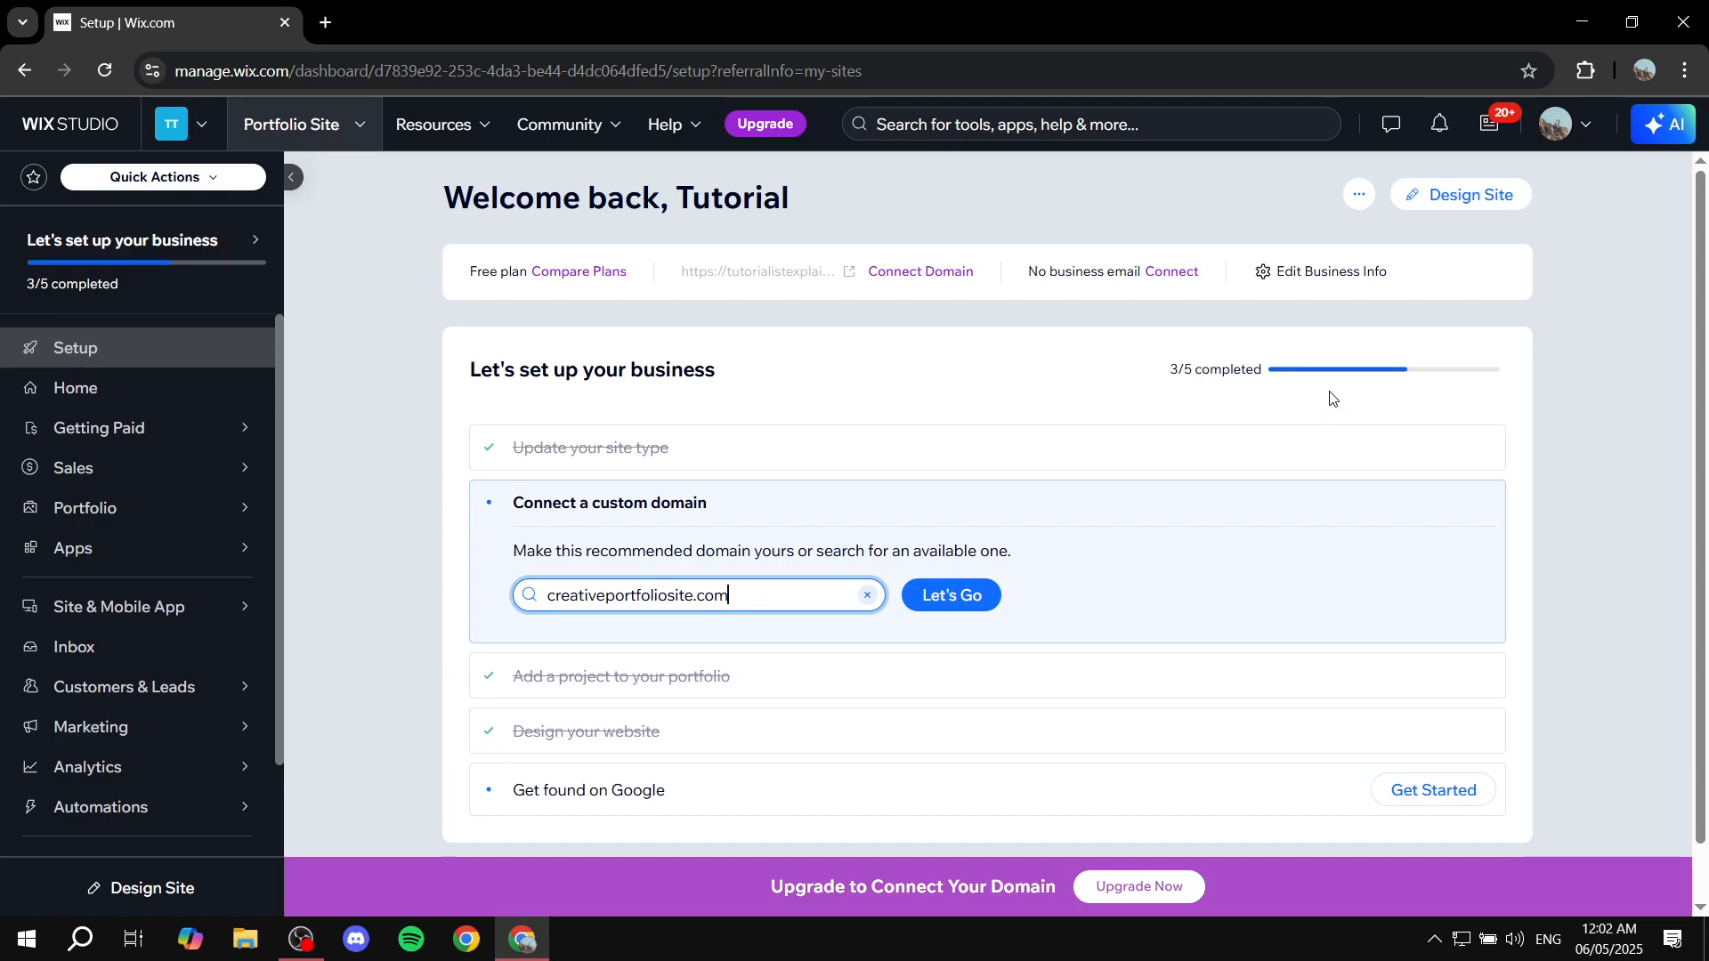
Step: Open the portfolio site for design editing and search the Wix App Market for "Wix members area"
{"action": "left_click", "coordinate": [1502, 197]}
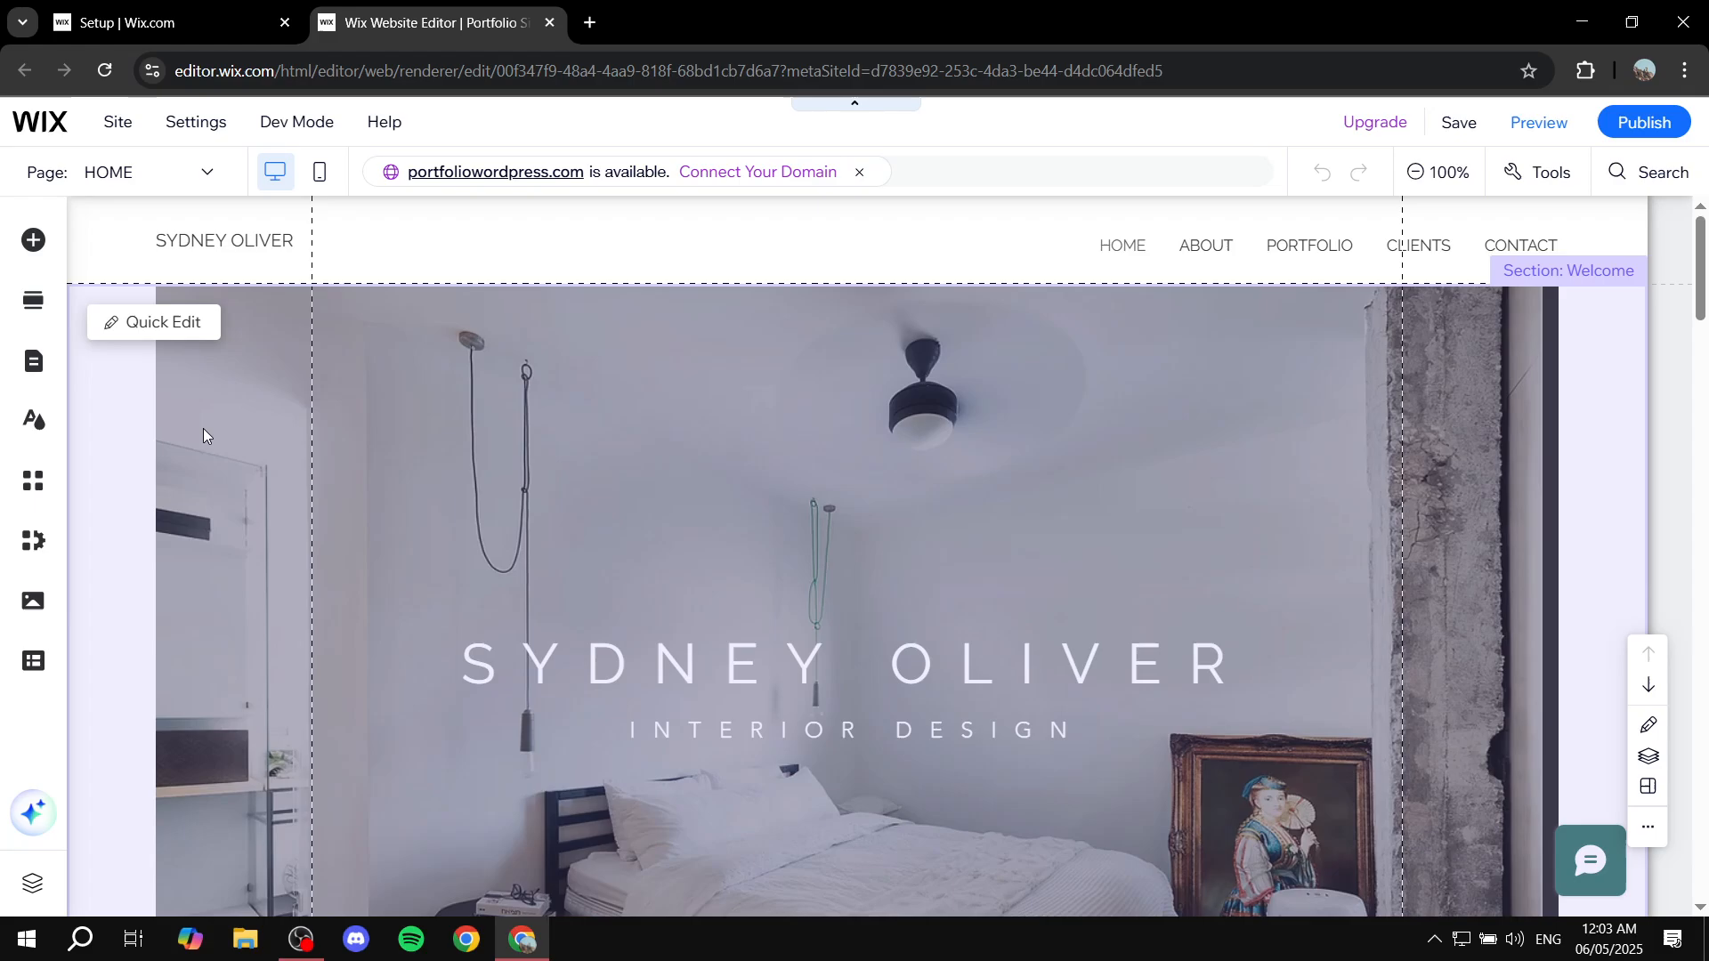
{"action": "left_click", "coordinate": [34, 489]}
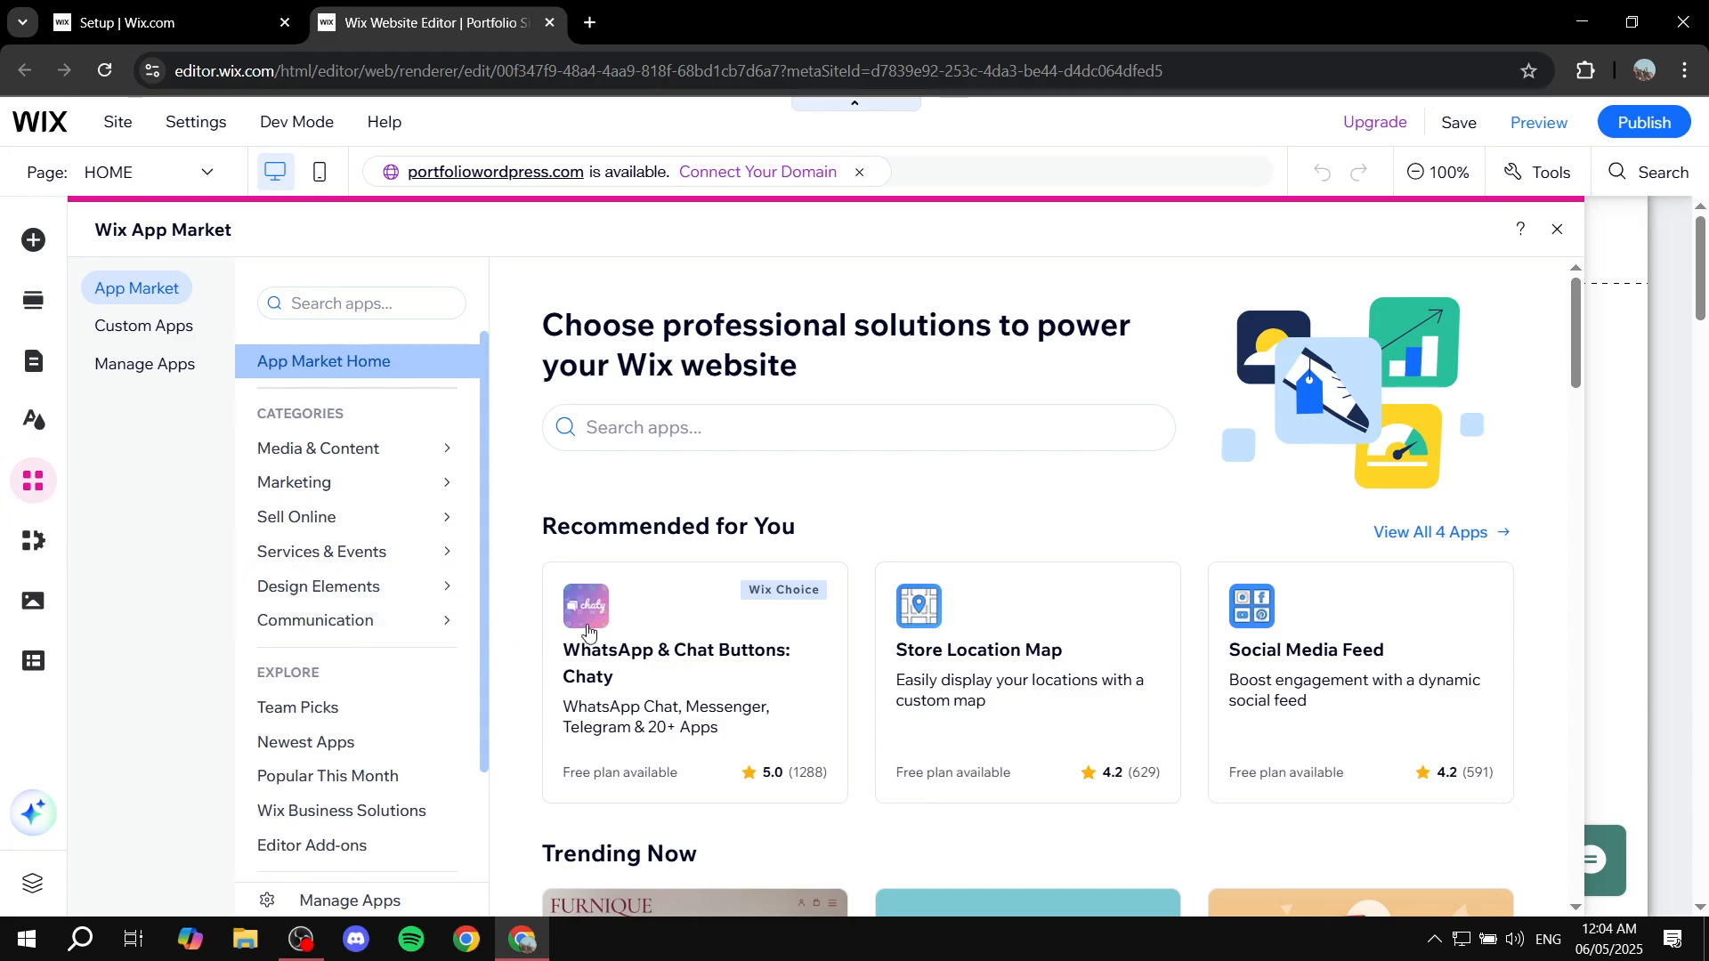
{"action": "left_click", "coordinate": [651, 425]}
{"action": "type", "text": "Wix n"}
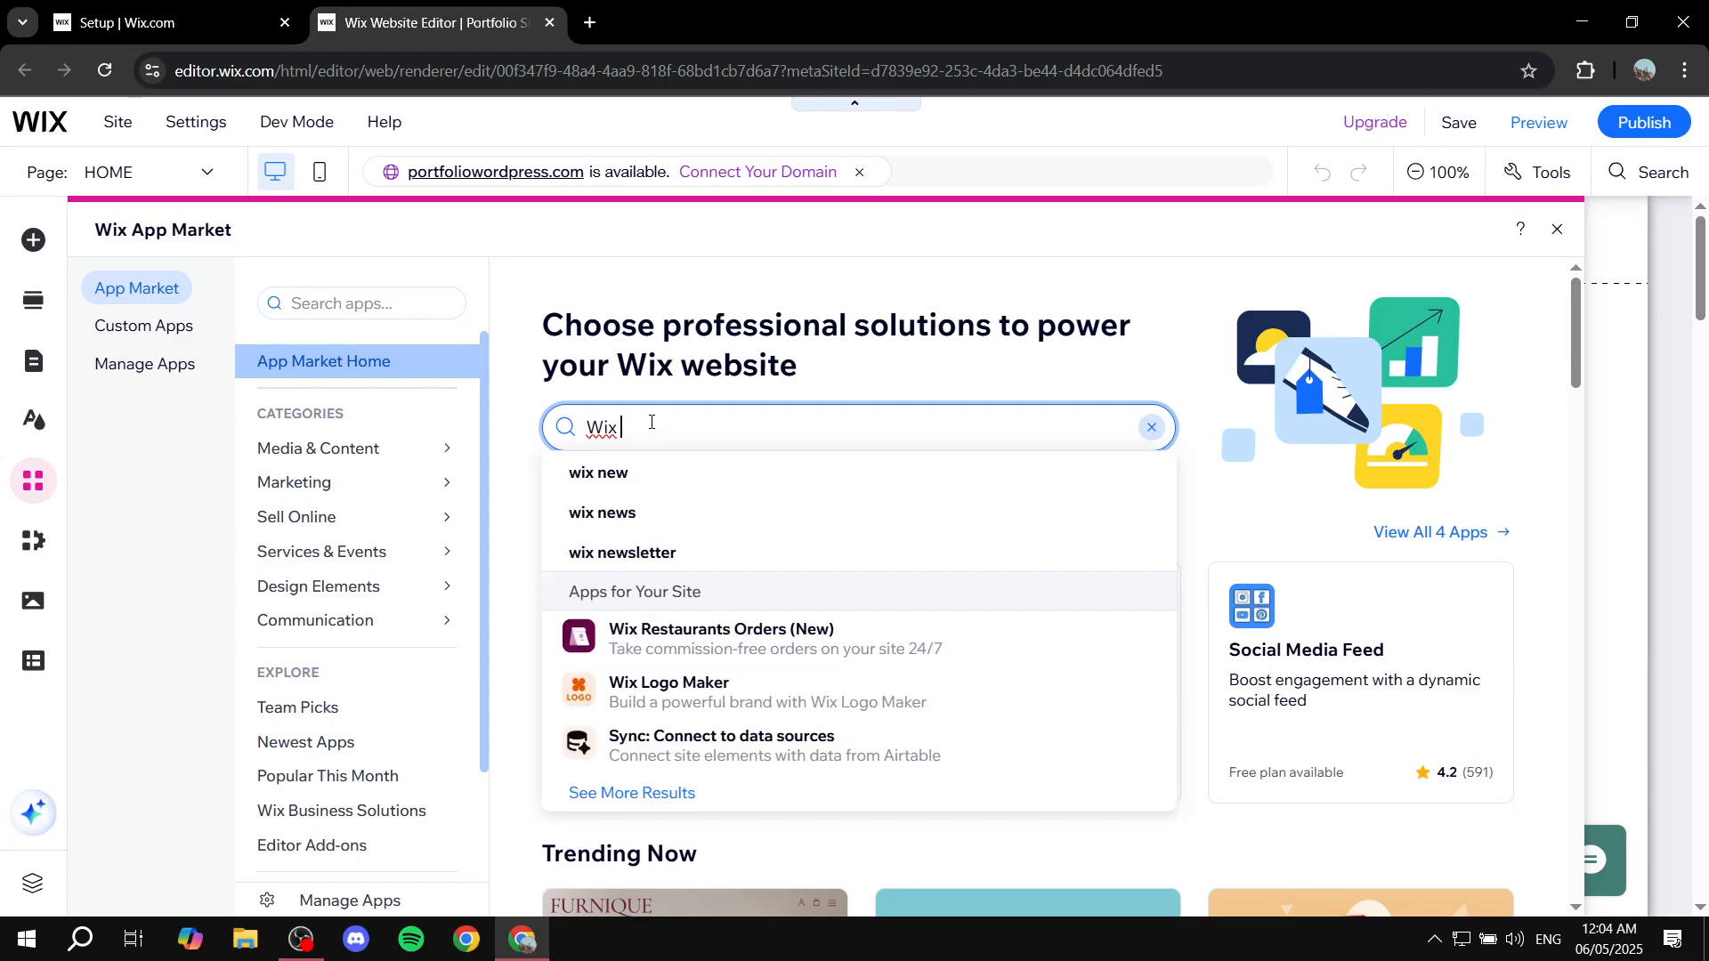
{"action": "key", "text": "BackSpace"}
{"action": "type", "text": "members area"}
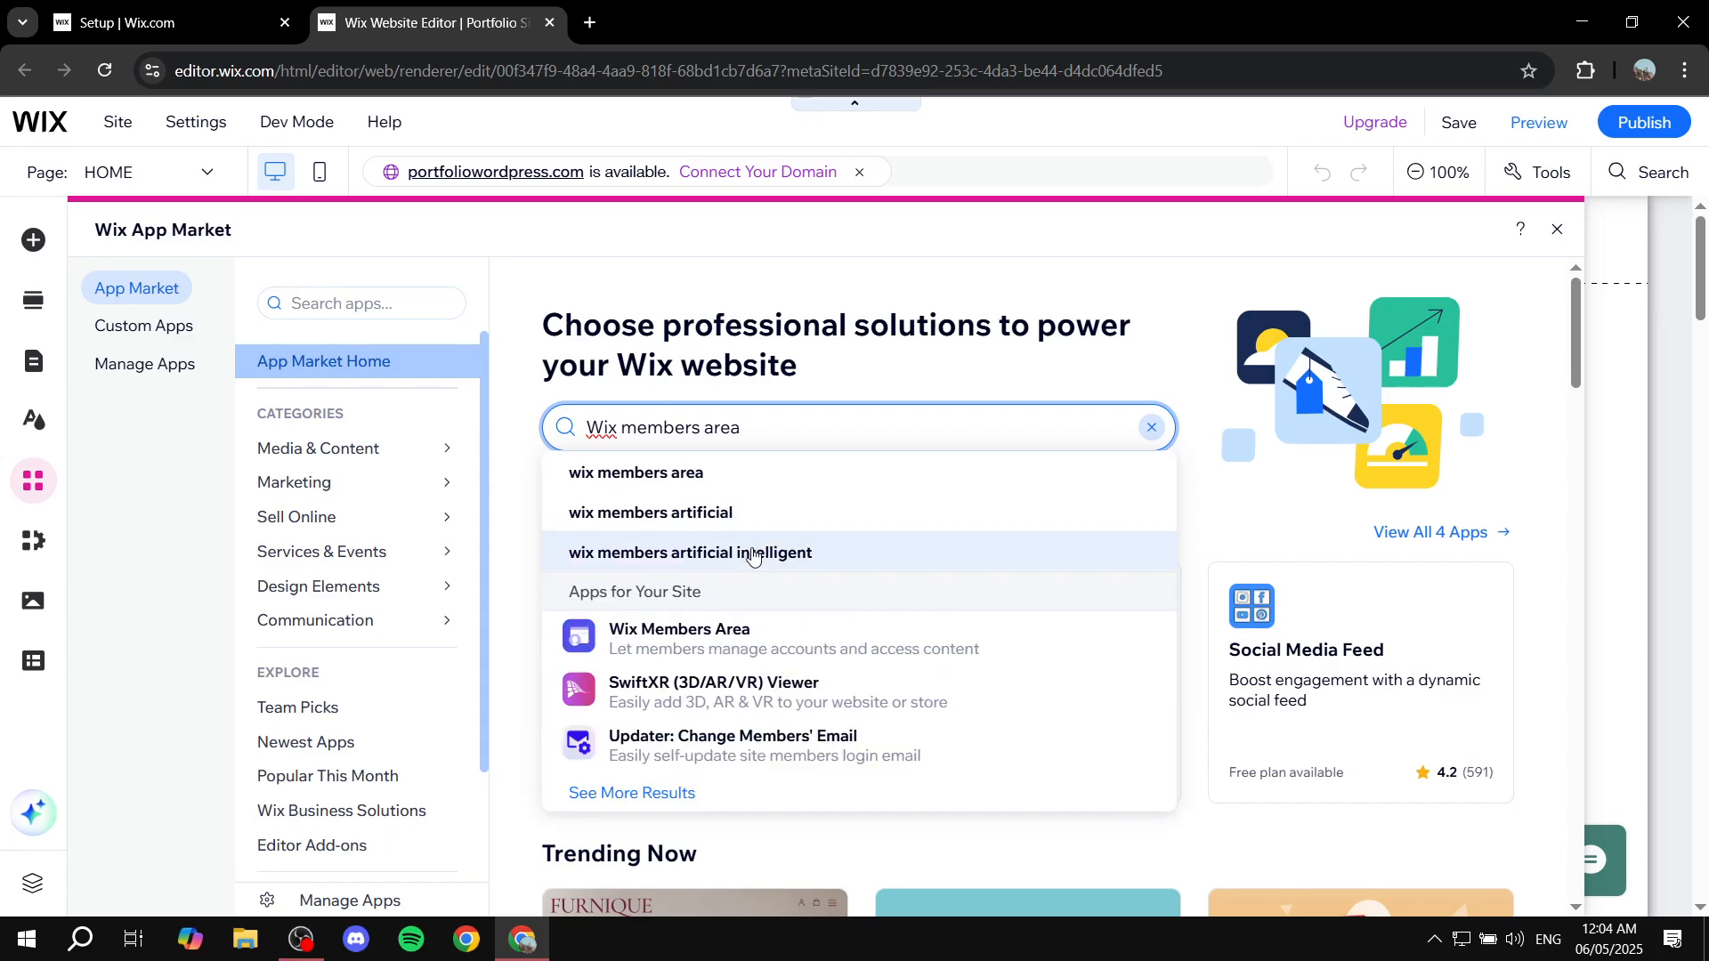
Step: Add the Wix Members Area app to the site, read its introduction on pages for logged-in members and dismiss it
{"action": "left_click", "coordinate": [710, 642]}
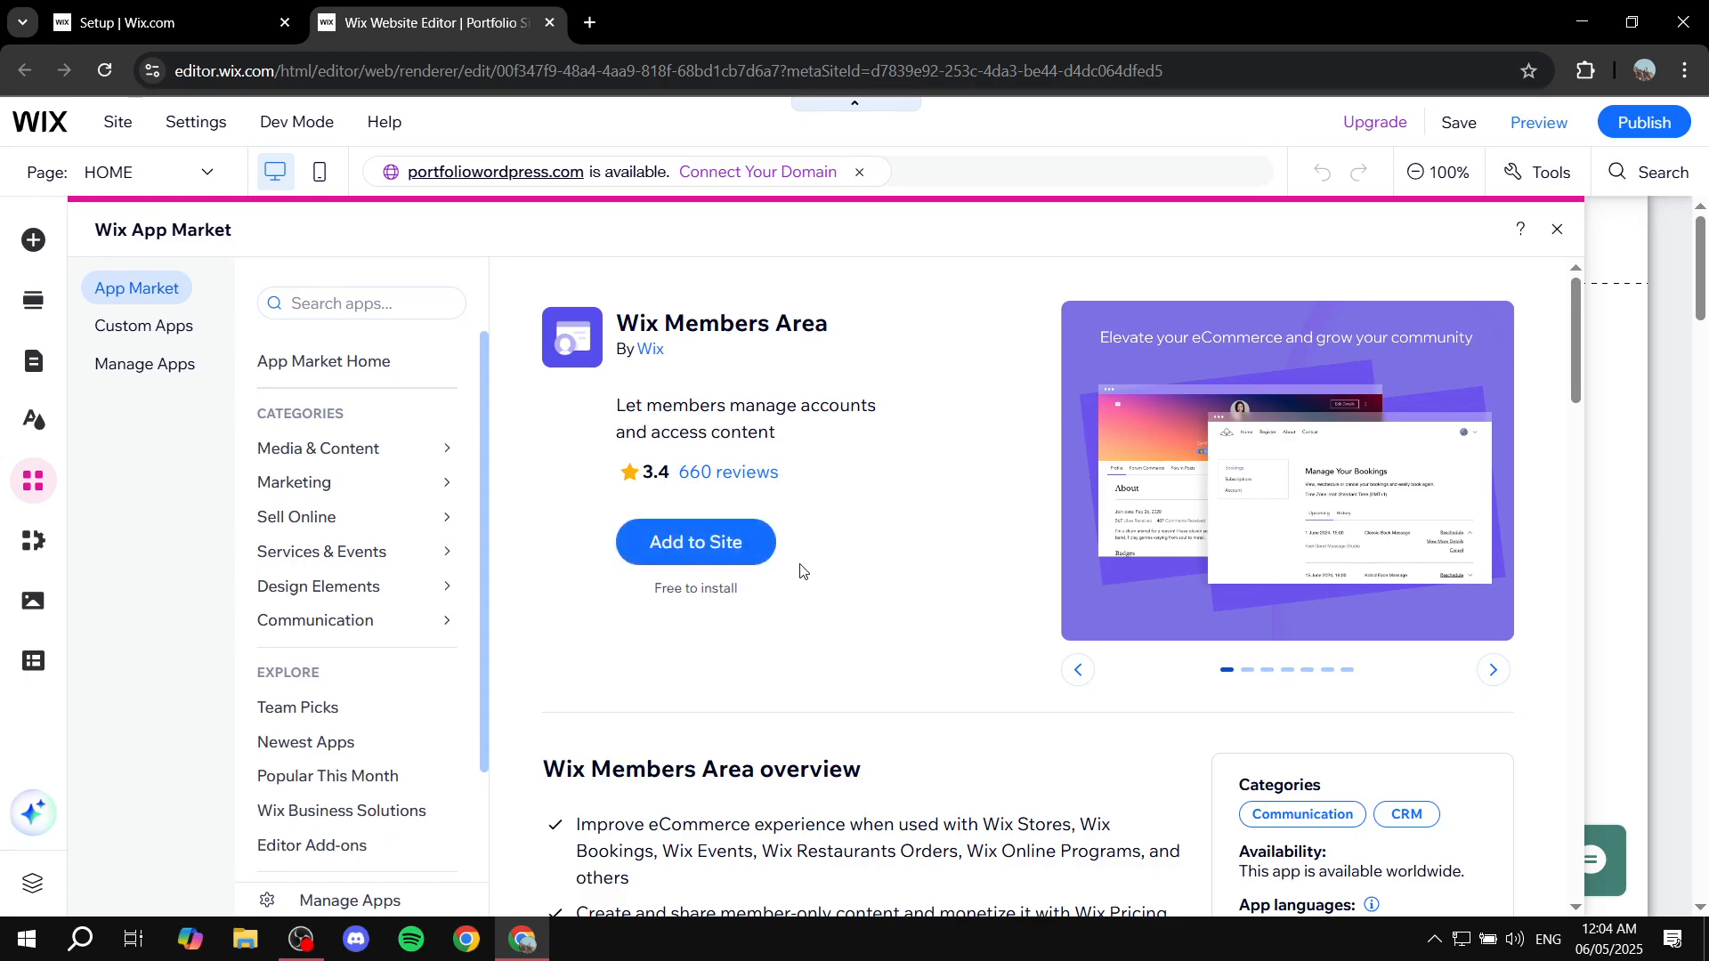
{"action": "left_click", "coordinate": [731, 554]}
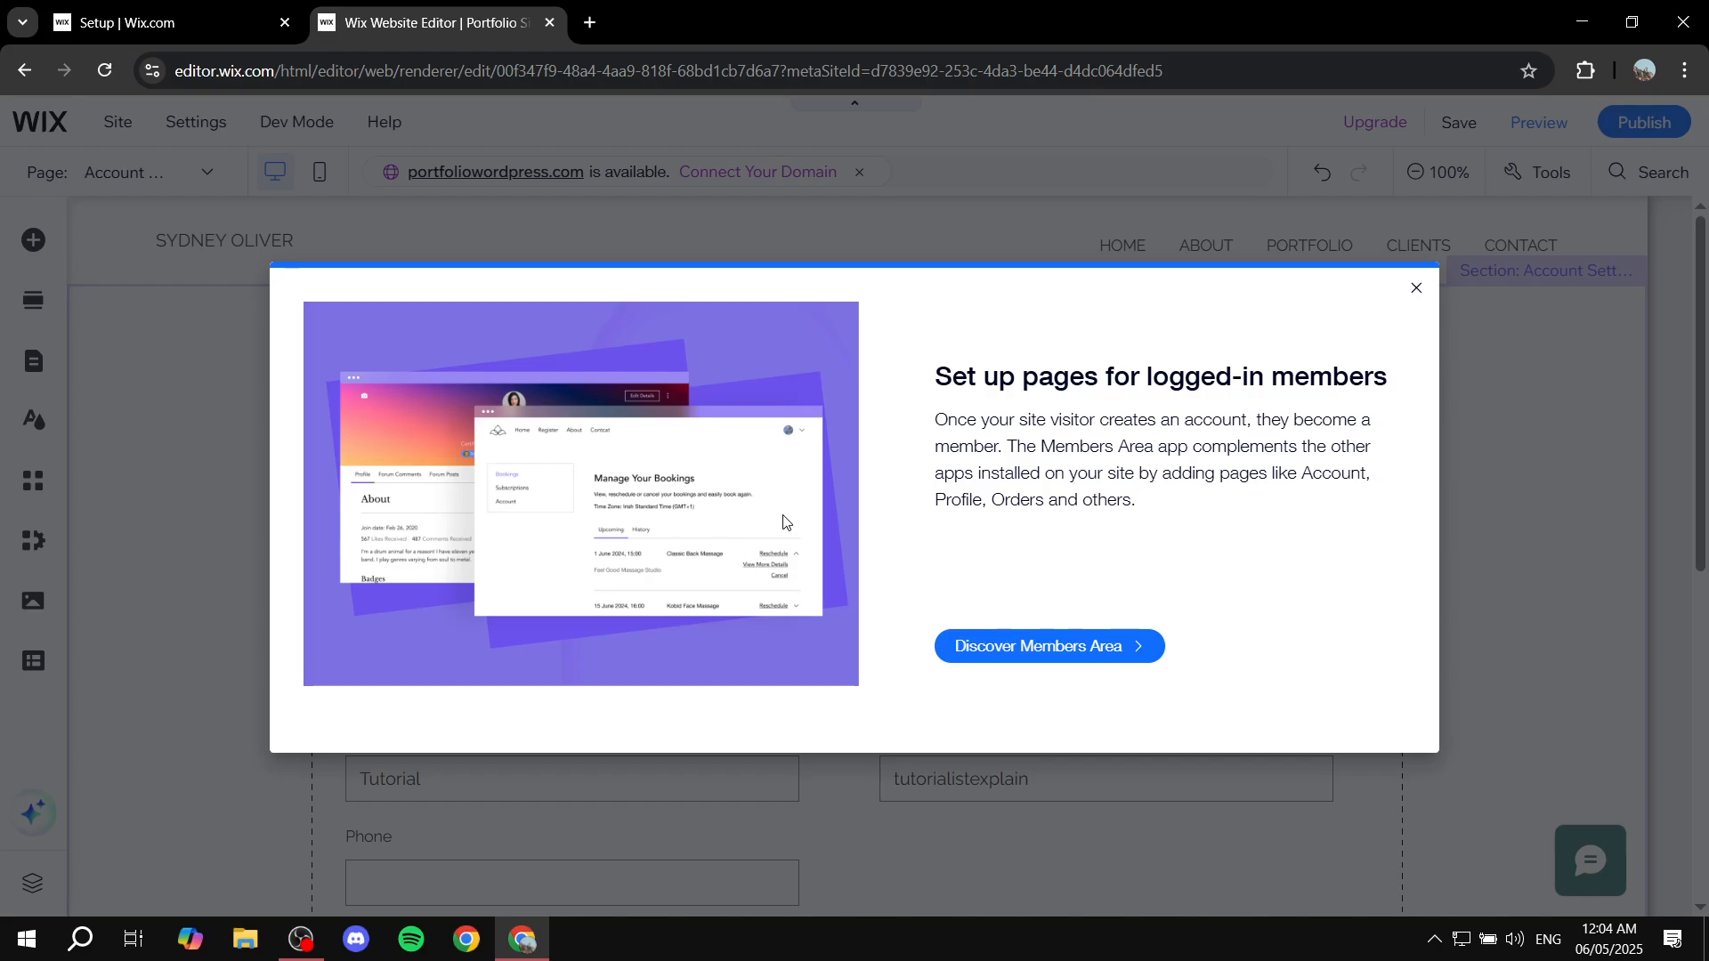
{"action": "left_click_drag", "start_coordinate": [1059, 422], "coordinate": [1312, 430]}
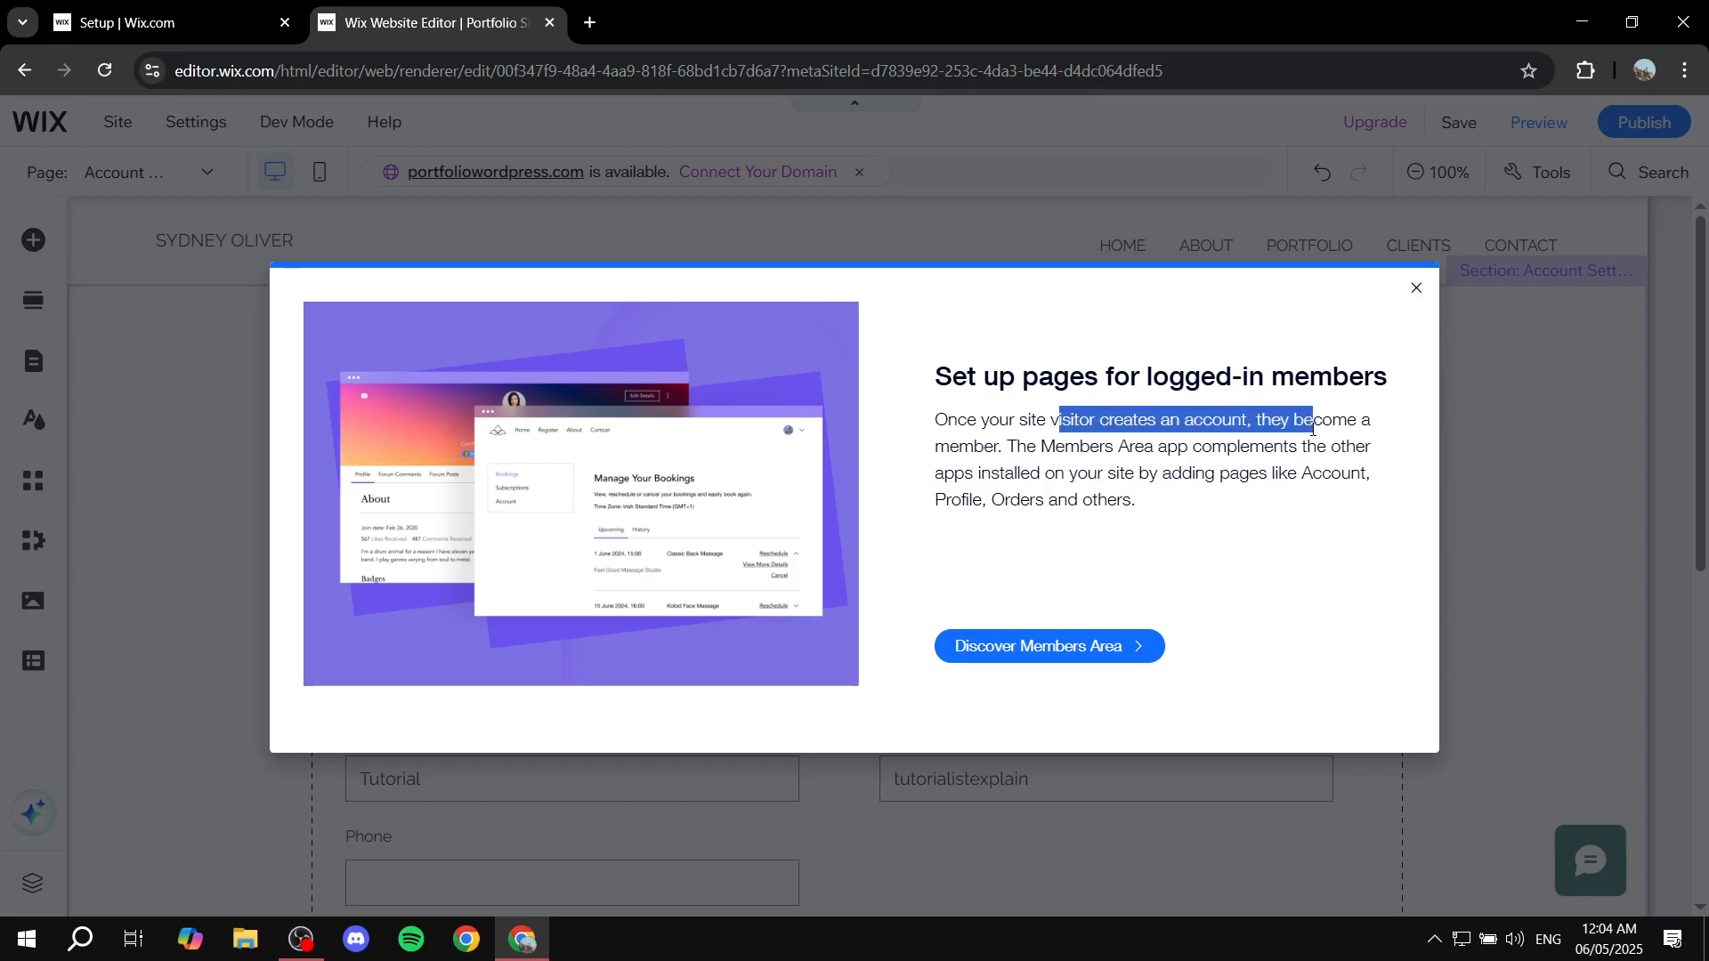
{"action": "left_click_drag", "start_coordinate": [990, 469], "coordinate": [1206, 474]}
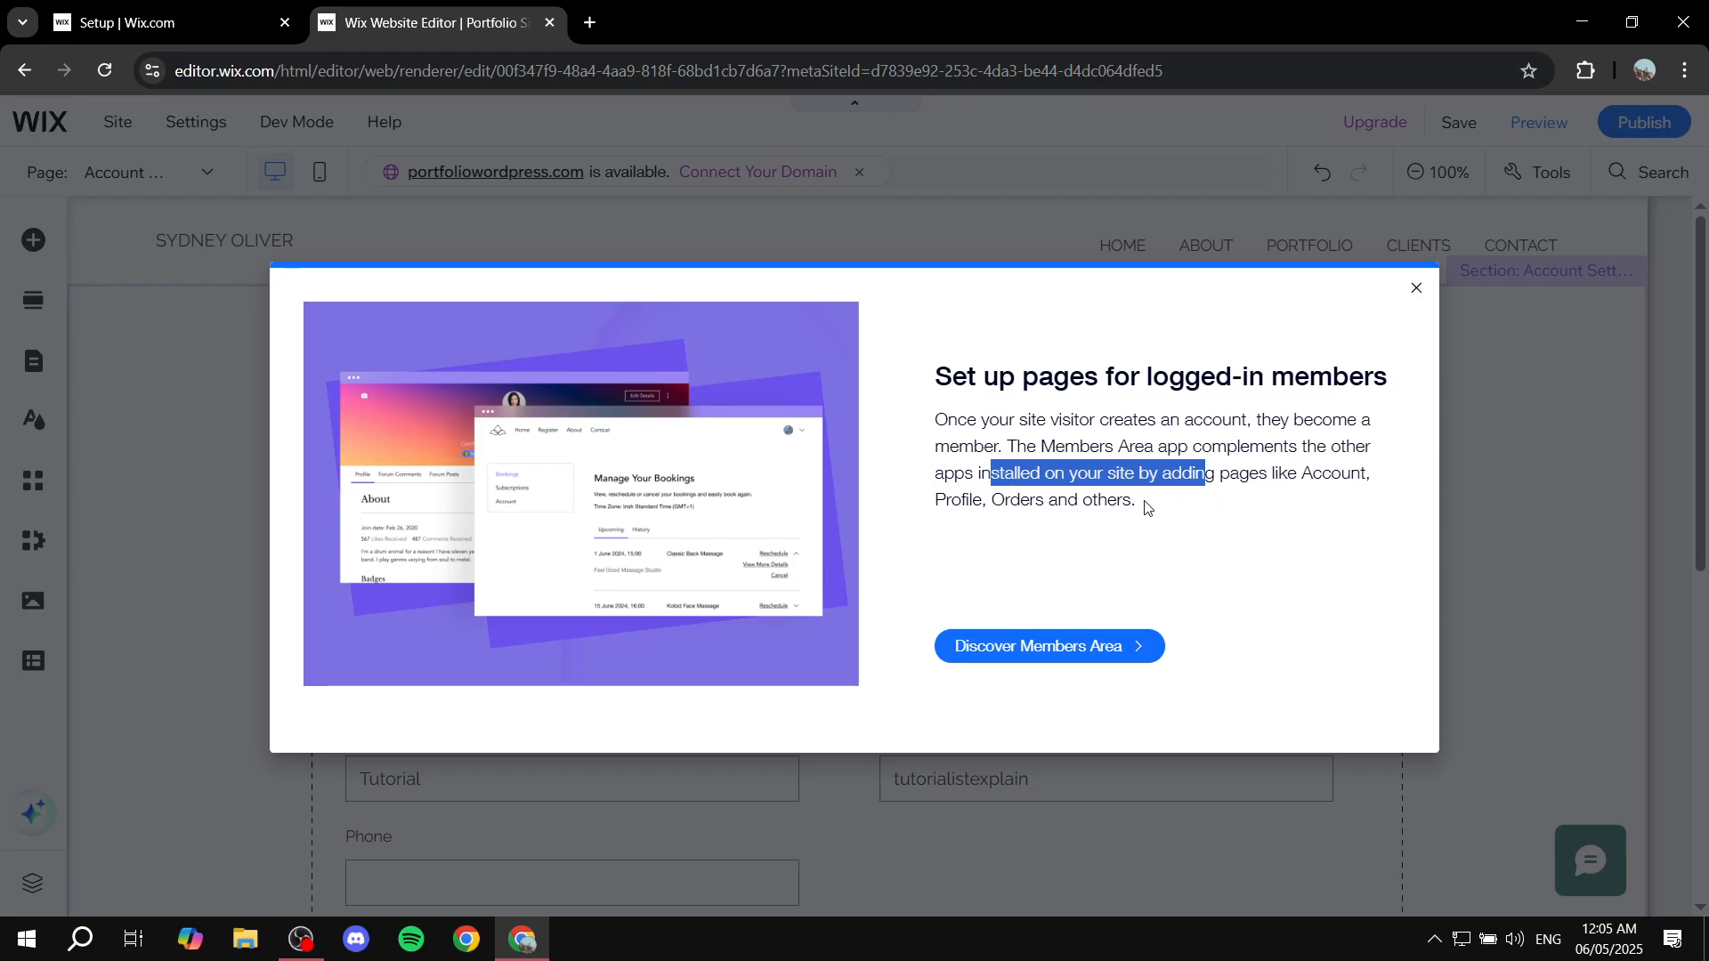
{"action": "left_click", "coordinate": [985, 478]}
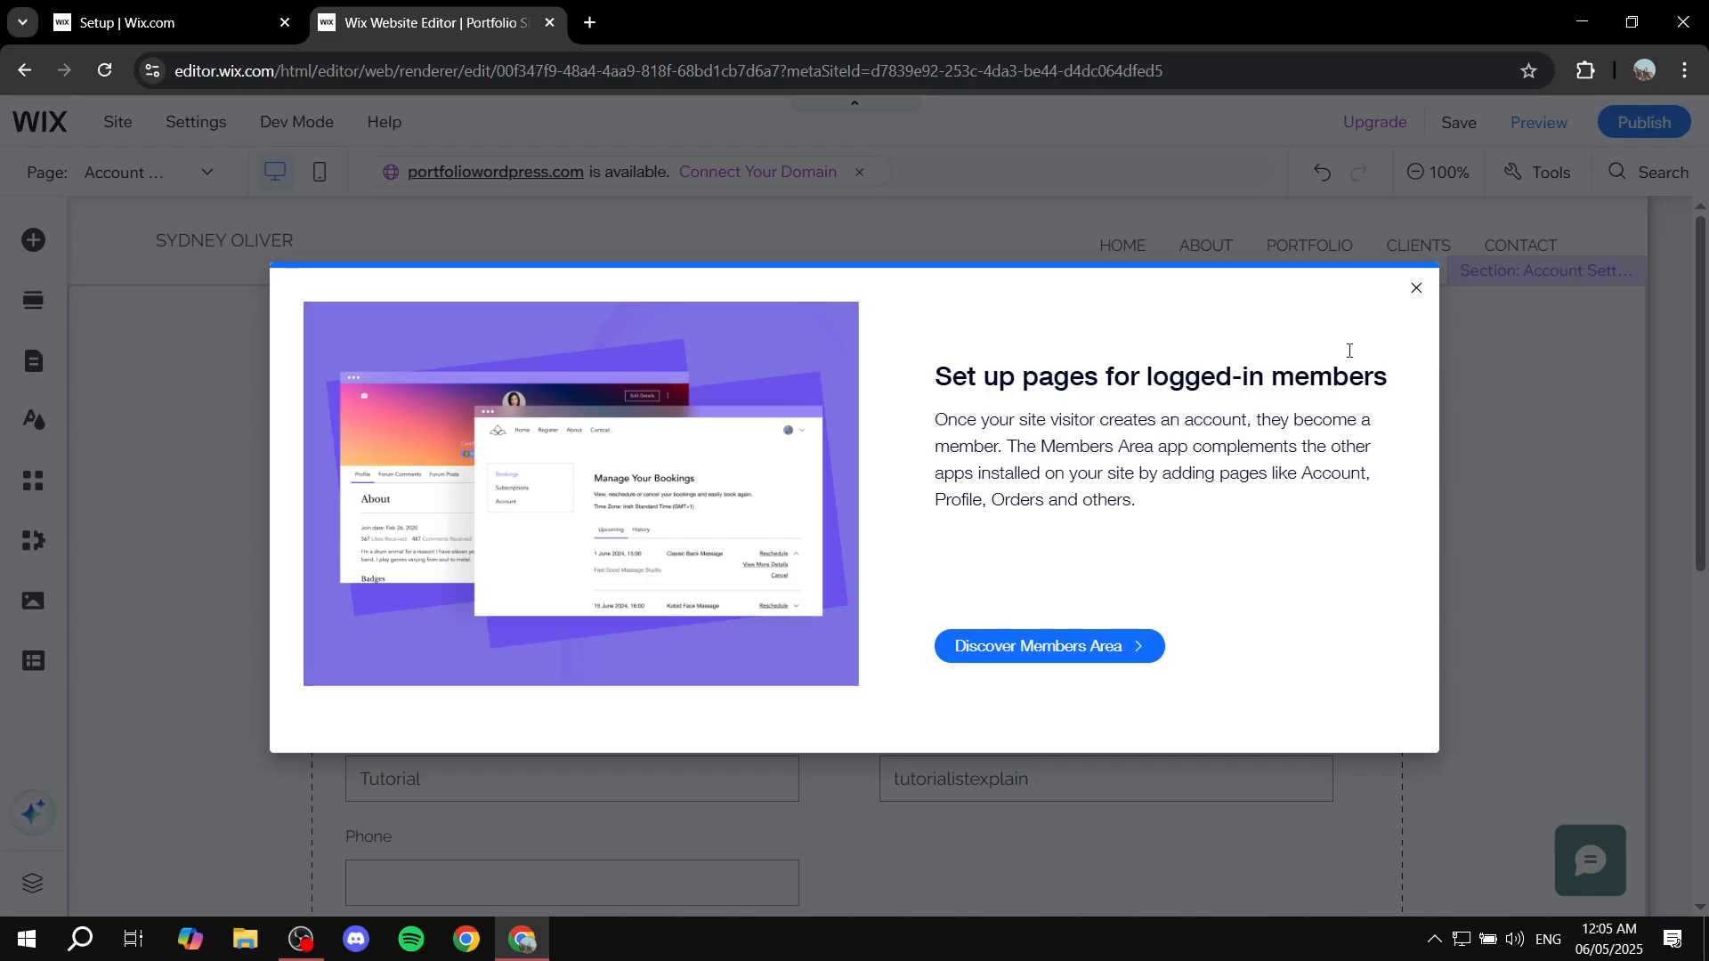
{"action": "left_click", "coordinate": [1413, 294]}
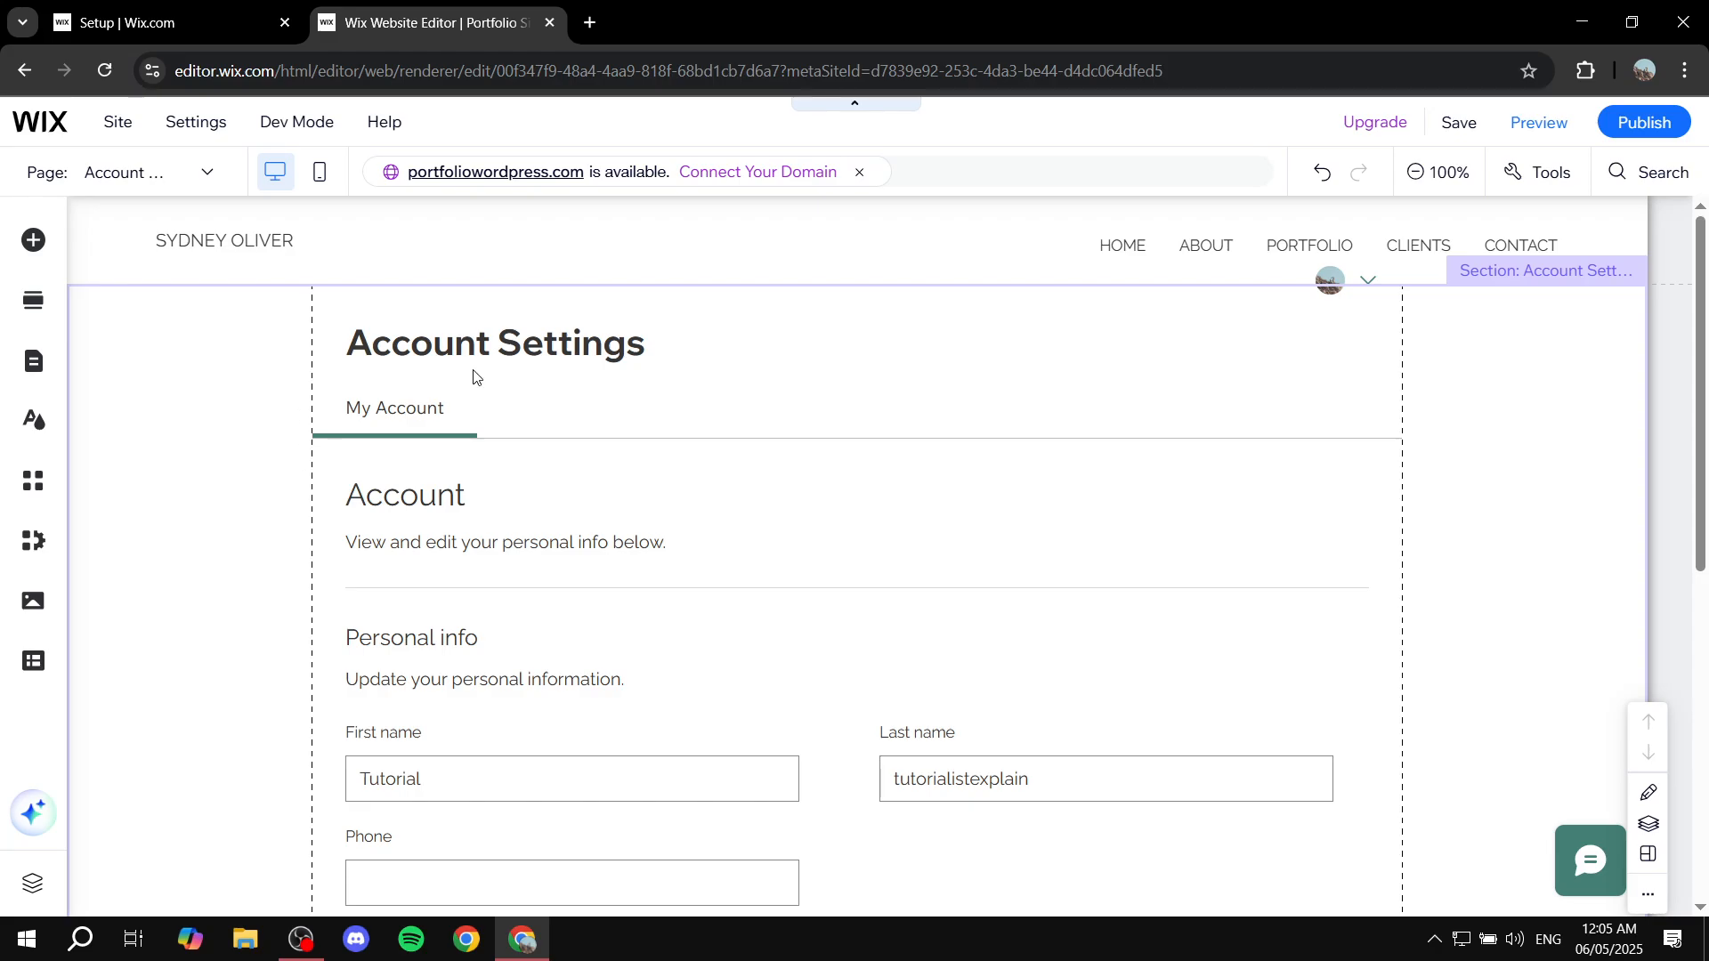
Step: Review the personal info and login info sections of the new Account Settings page
{"action": "scroll", "coordinate": [595, 516], "scroll_direction": "down", "scroll_amount": 5}
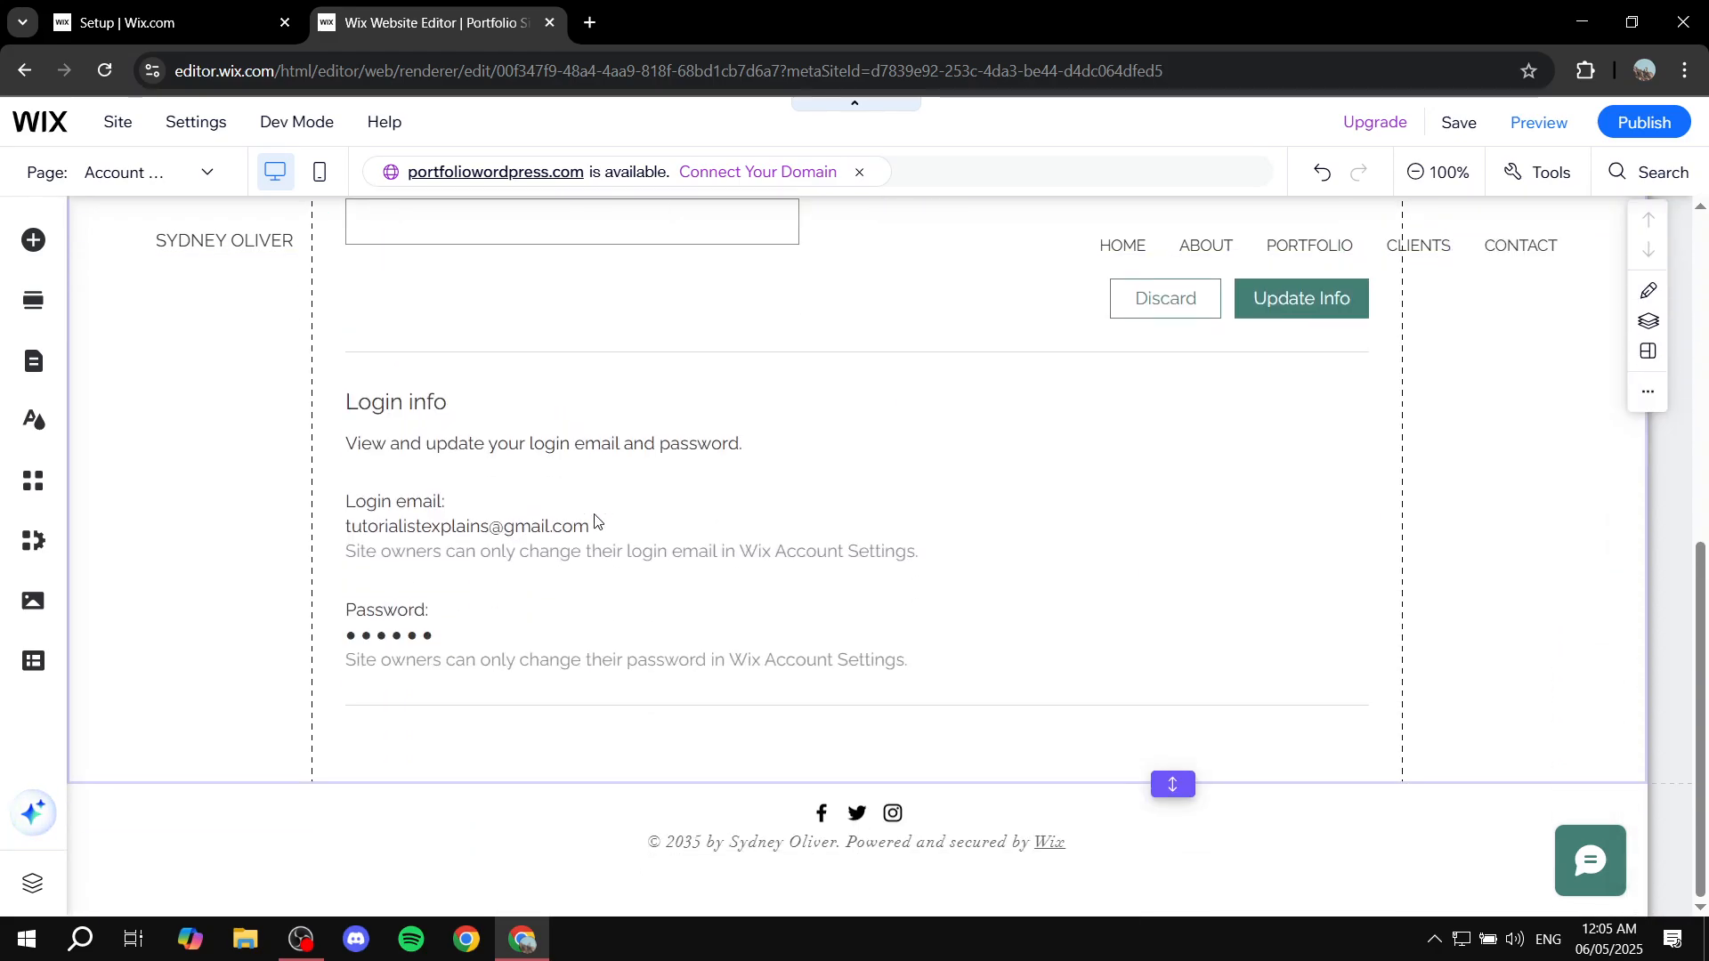
{"action": "scroll", "coordinate": [578, 552], "scroll_direction": "up", "scroll_amount": 4}
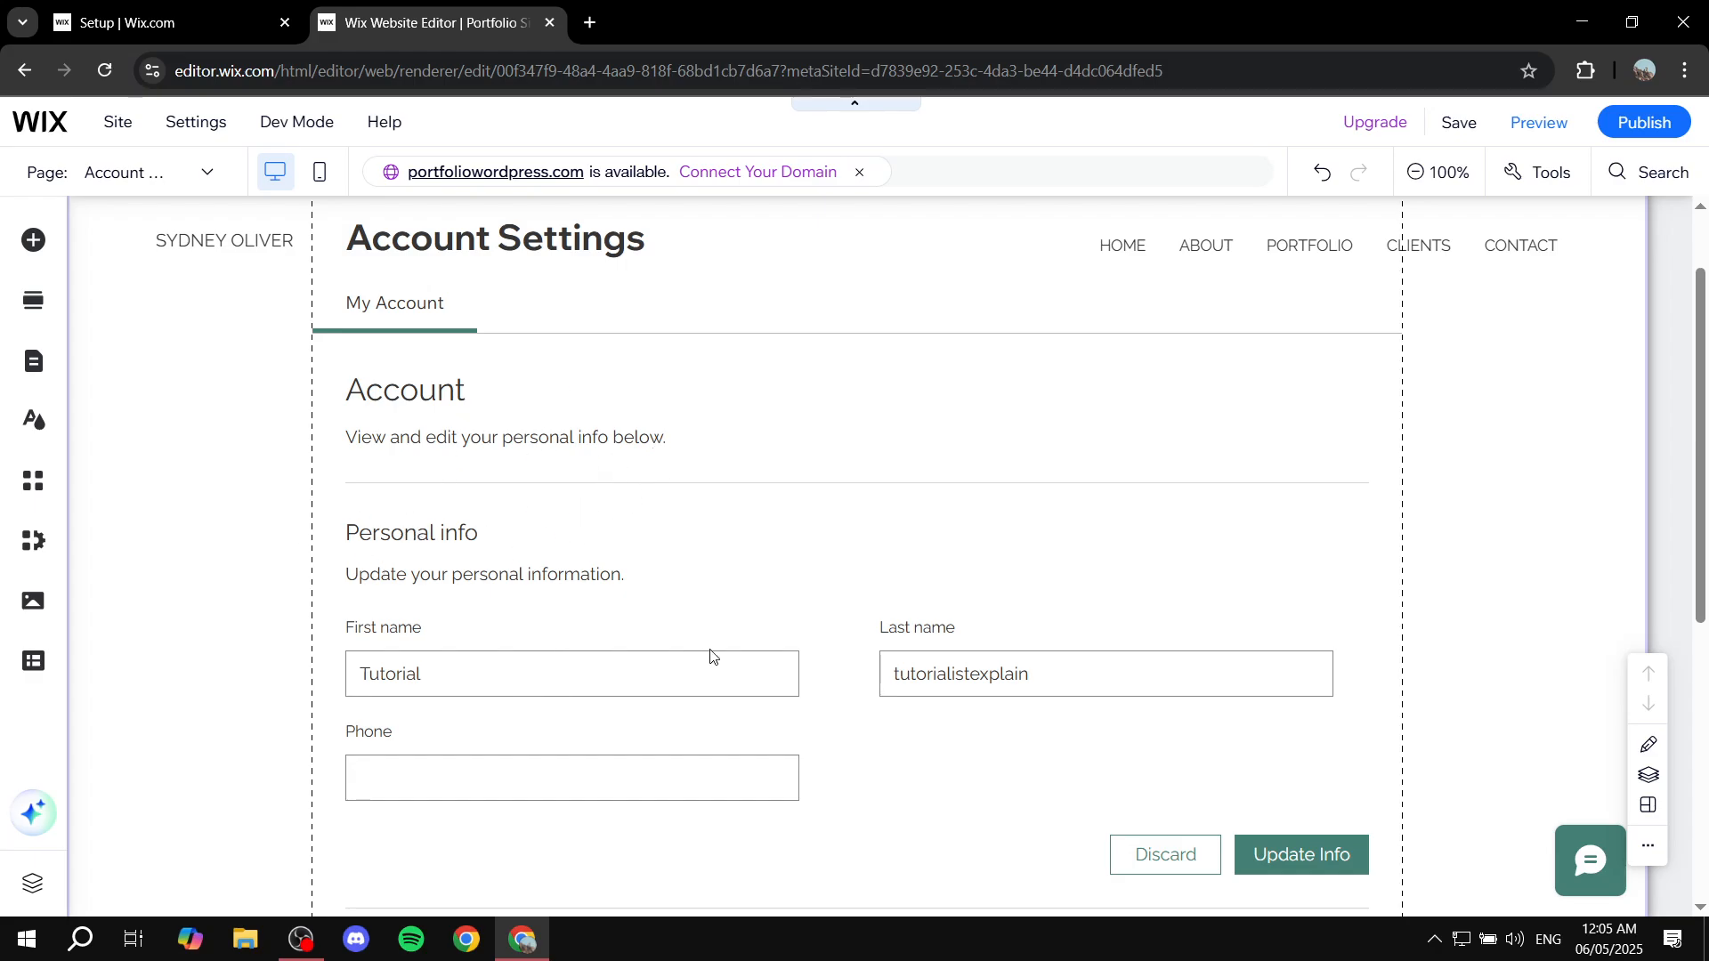
{"action": "scroll", "coordinate": [820, 668], "scroll_direction": "down", "scroll_amount": 1}
{"action": "scroll", "coordinate": [821, 668], "scroll_direction": "down", "scroll_amount": 4}
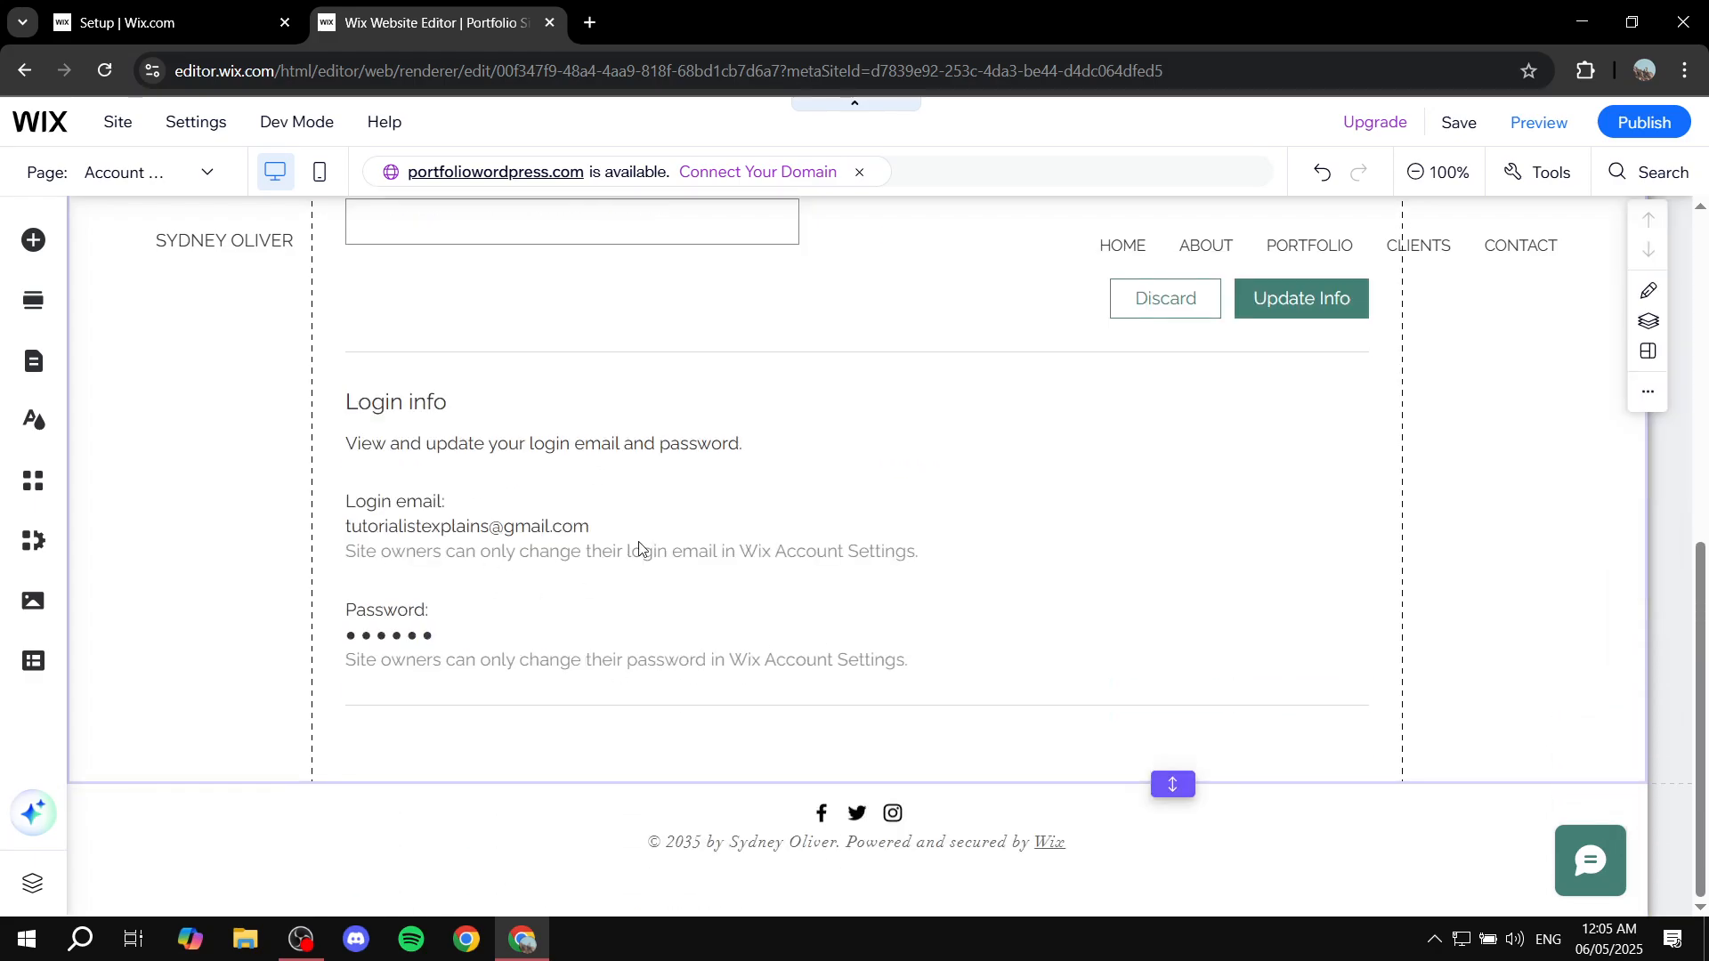
{"action": "scroll", "coordinate": [639, 547], "scroll_direction": "up", "scroll_amount": 5}
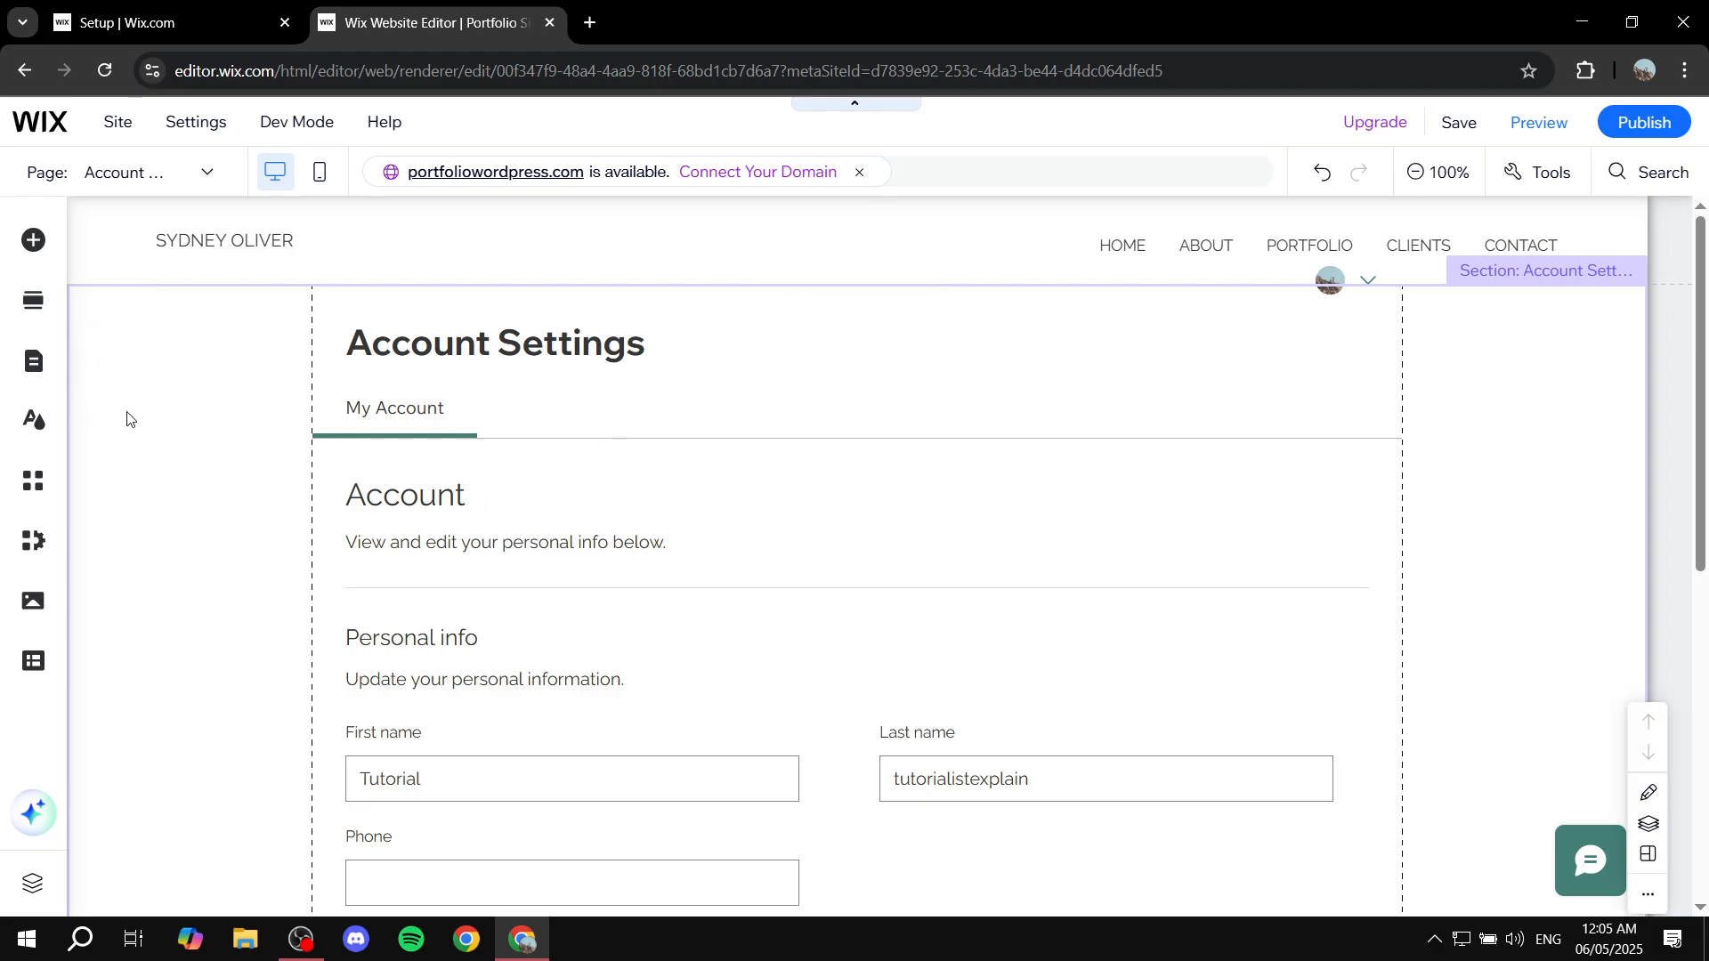
Step: Review the Signup & Login forms and the Members Area pages in the site's page list
{"action": "left_click", "coordinate": [47, 377]}
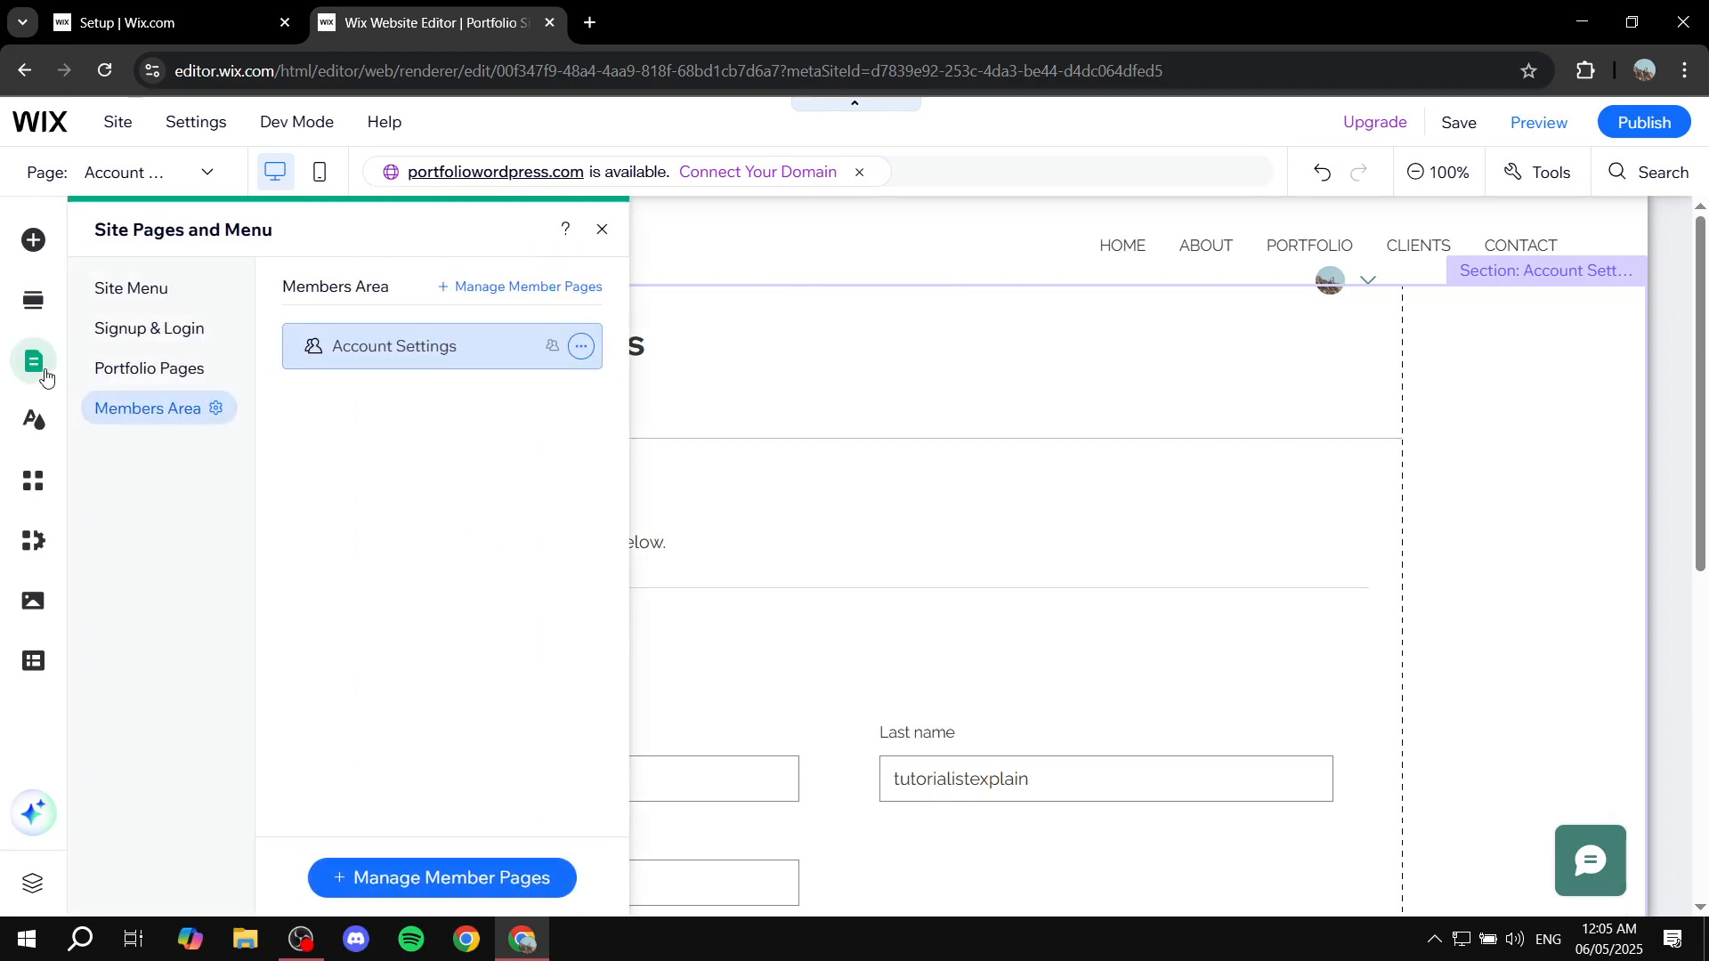
{"action": "left_click", "coordinate": [133, 338]}
{"action": "left_click", "coordinate": [135, 402]}
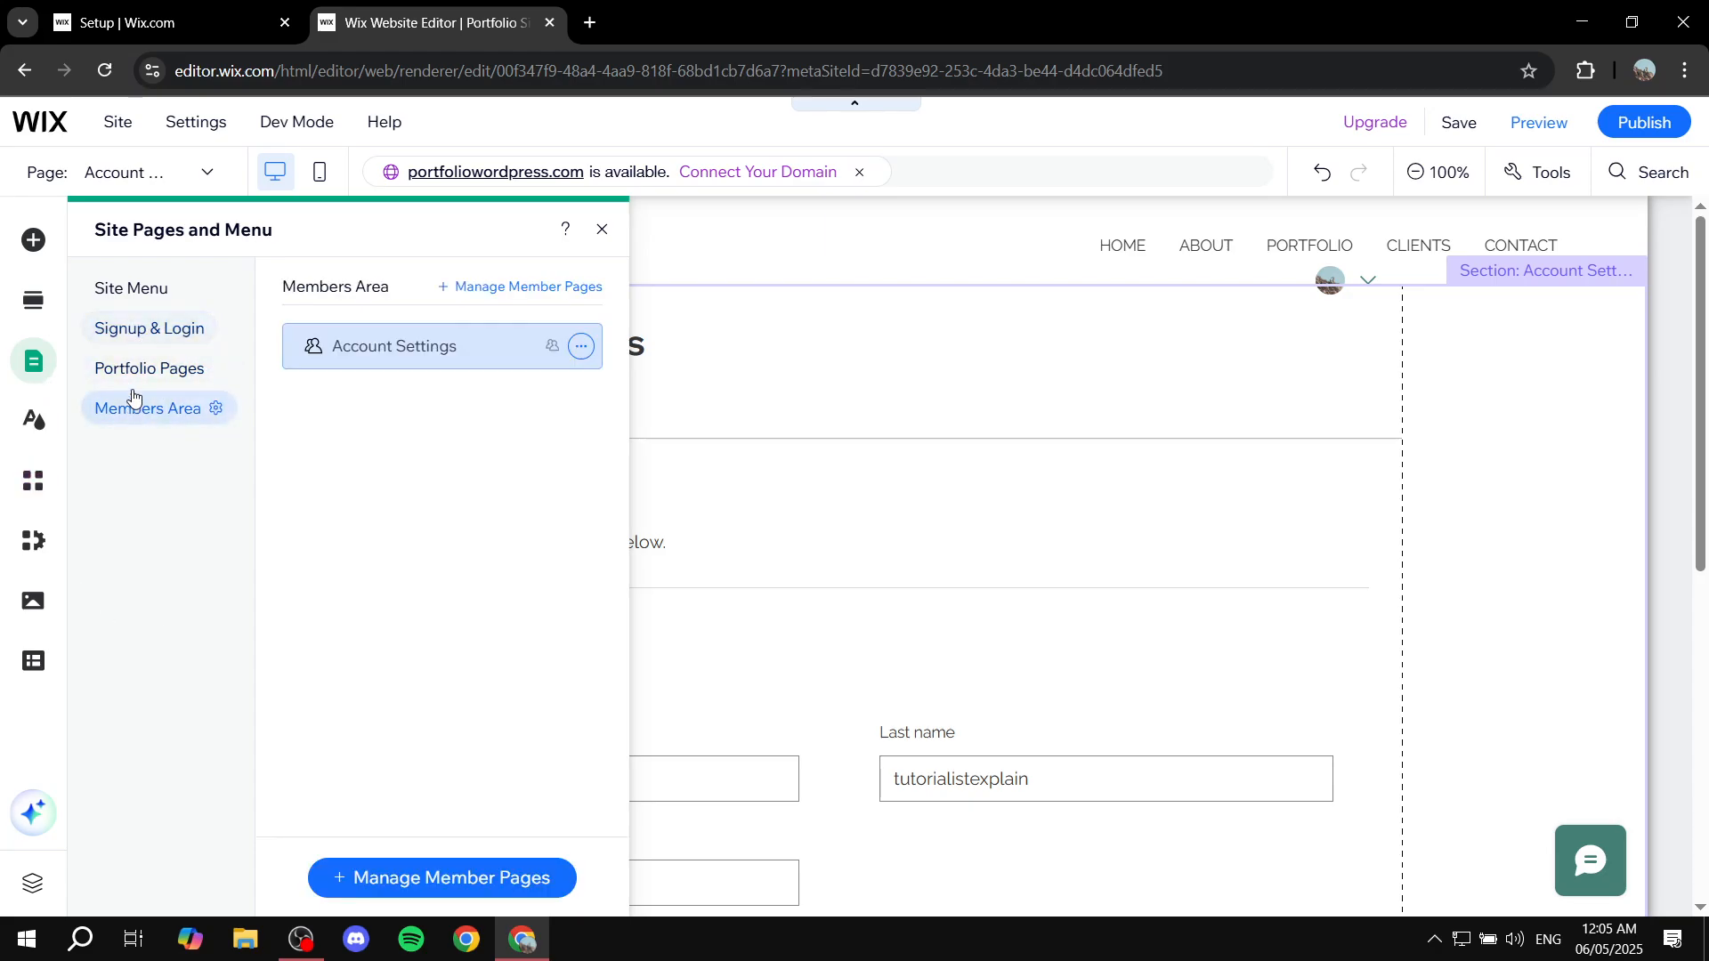
{"action": "left_click", "coordinate": [142, 335]}
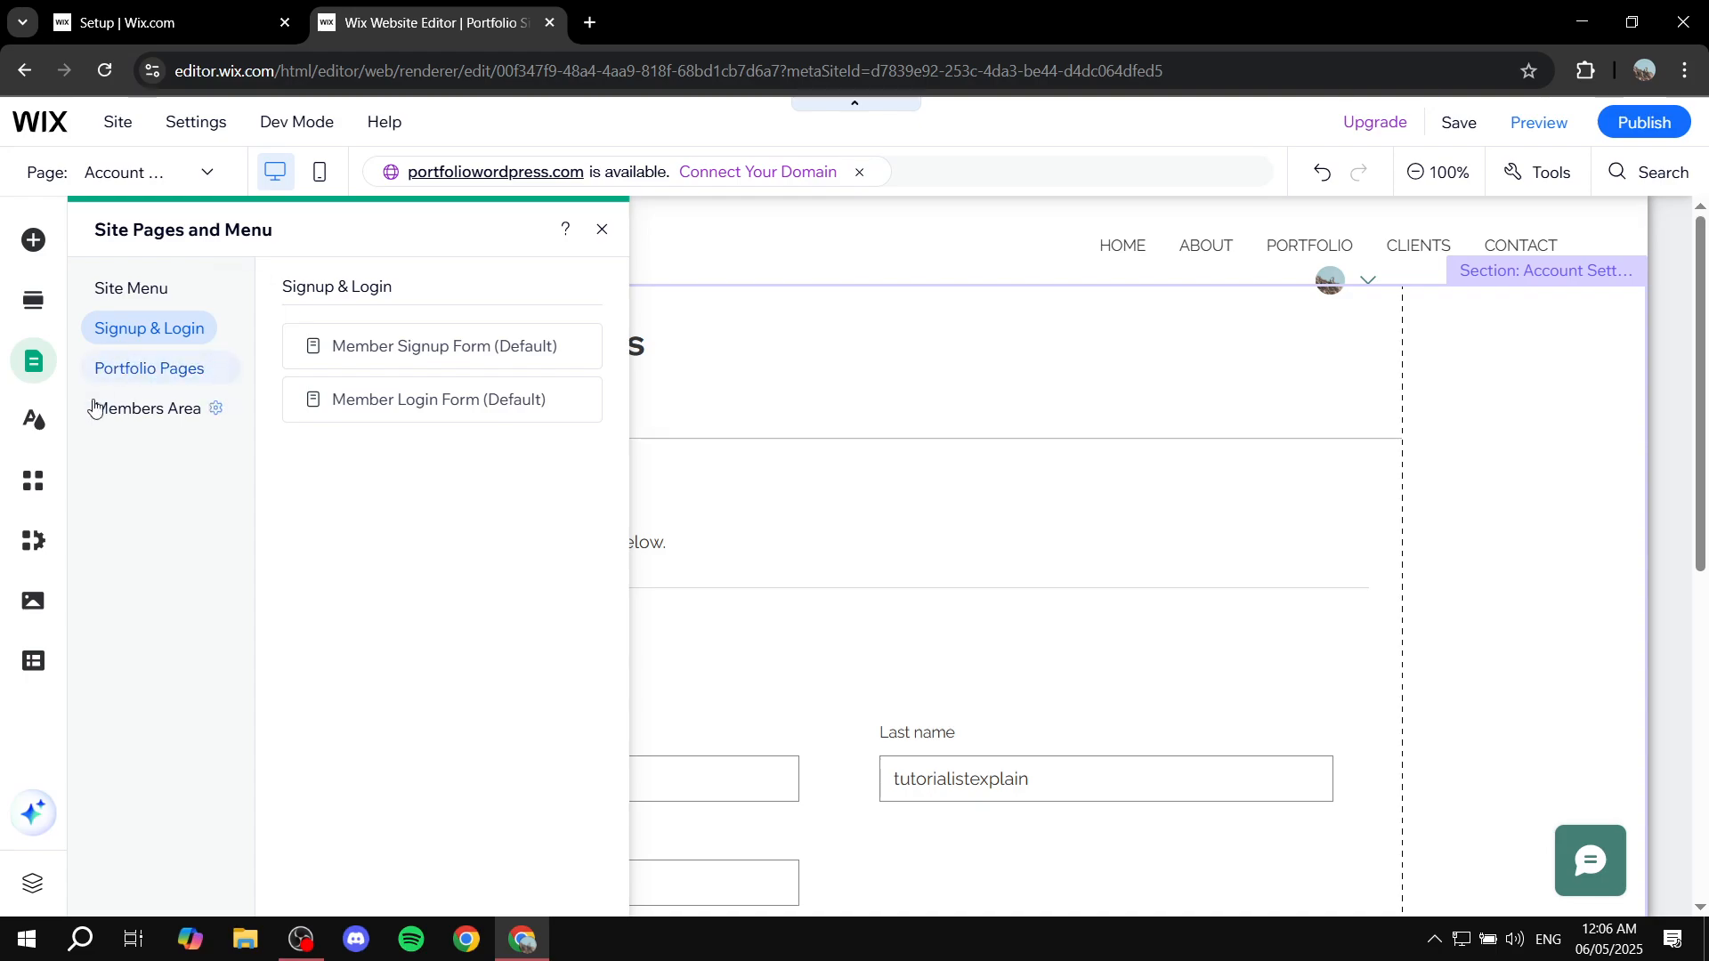
{"action": "left_click", "coordinate": [129, 418]}
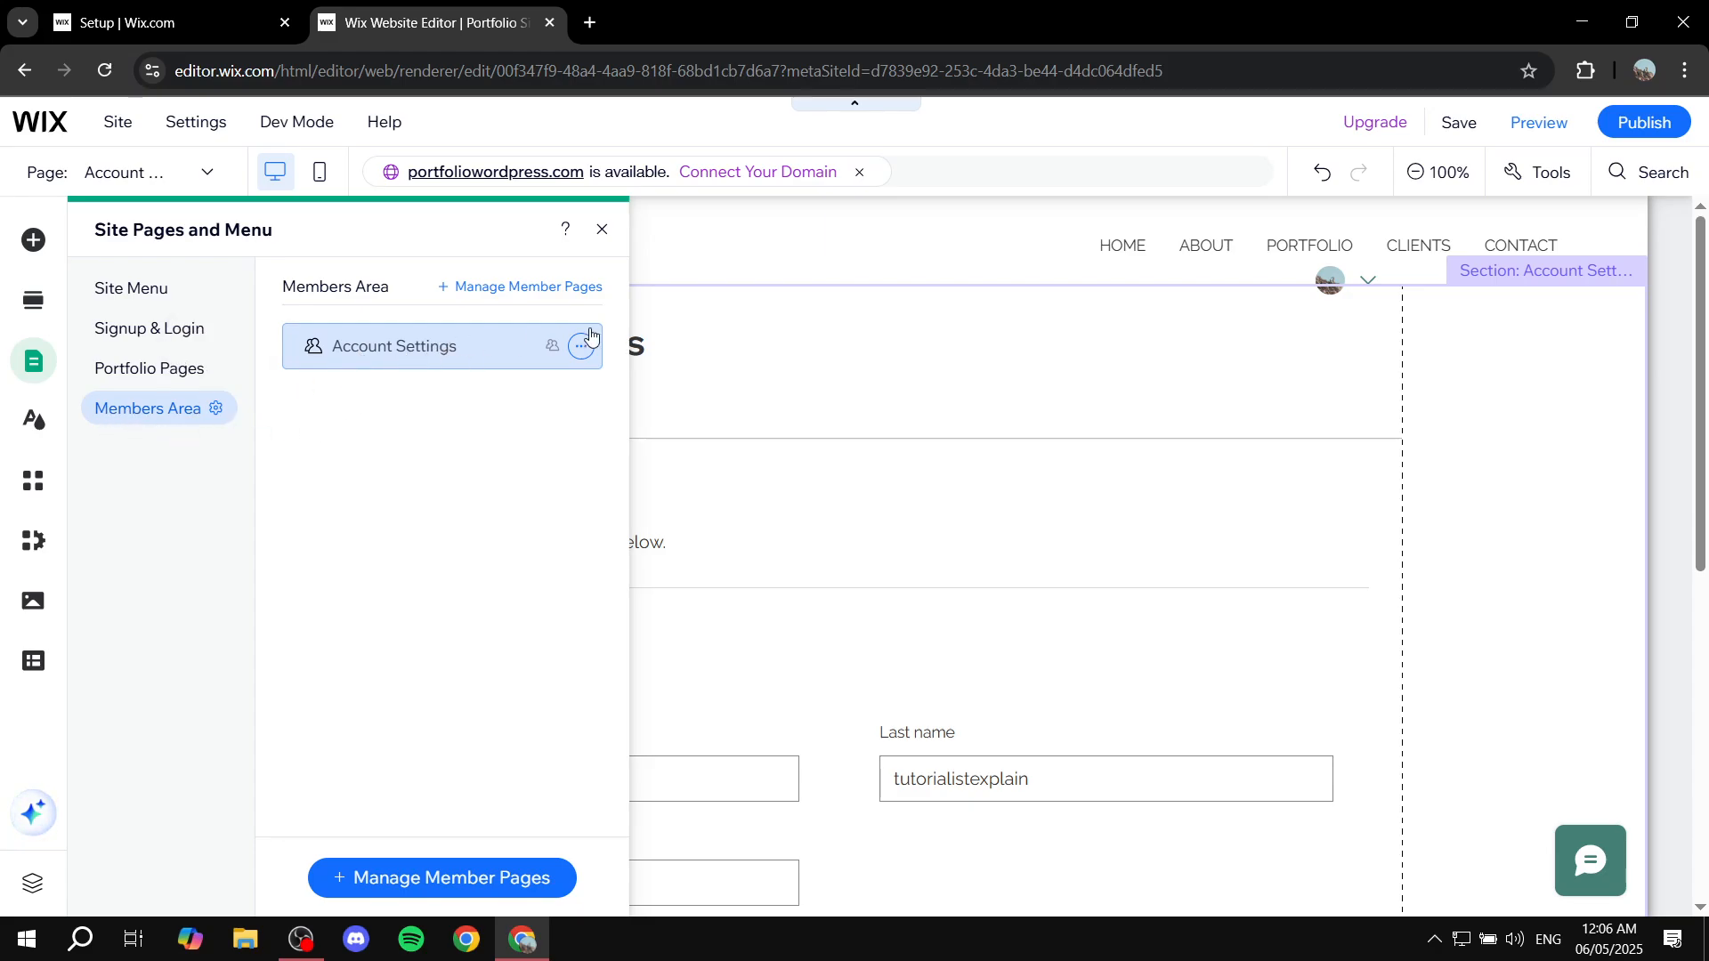
{"action": "left_click", "coordinate": [602, 230]}
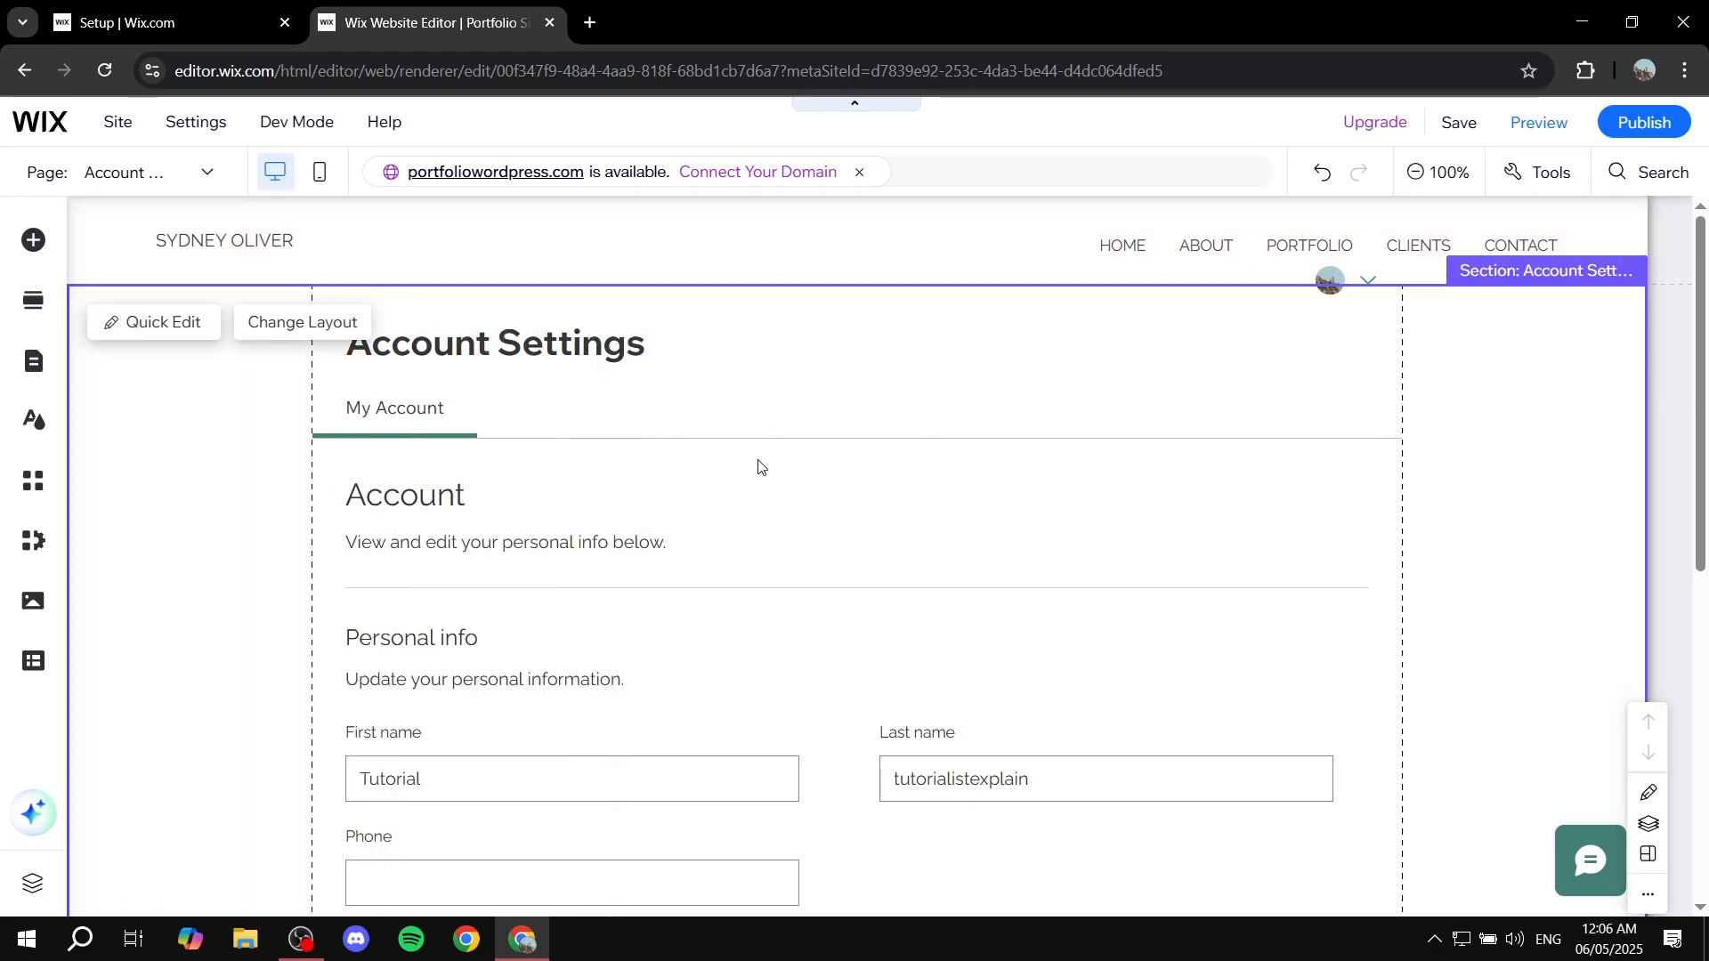
Step: Add the Profile page to the Members Area and check the site's list of member pages
{"action": "left_click", "coordinate": [676, 418]}
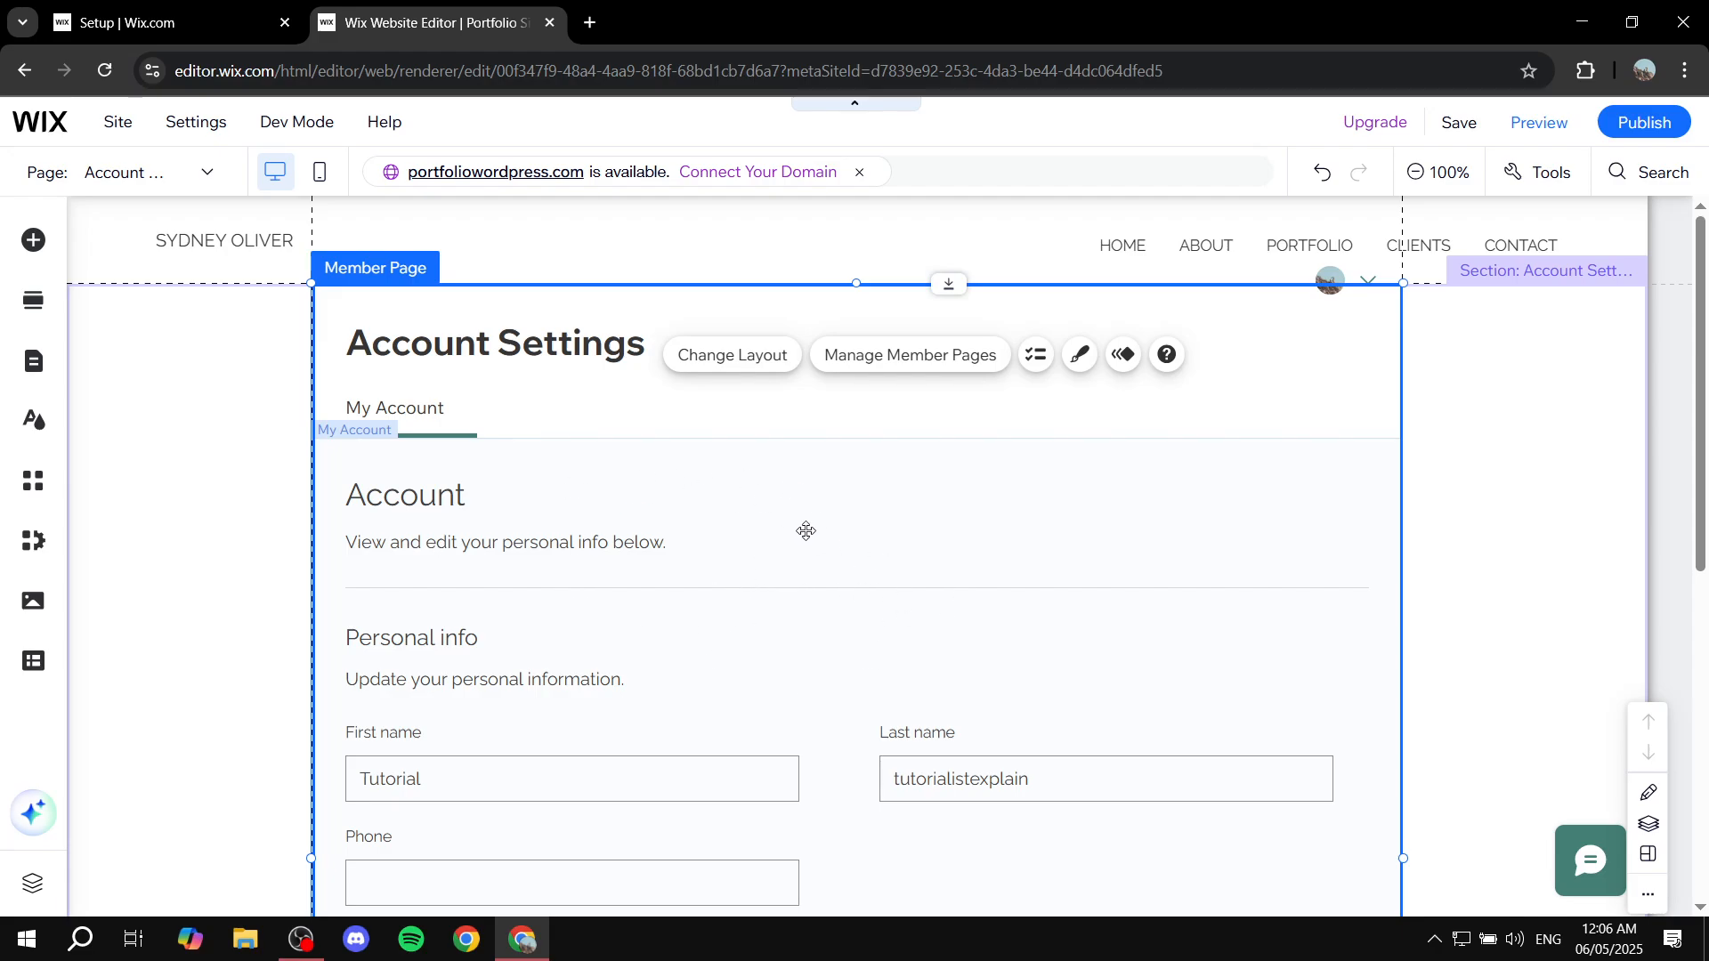
{"action": "left_click", "coordinate": [897, 374]}
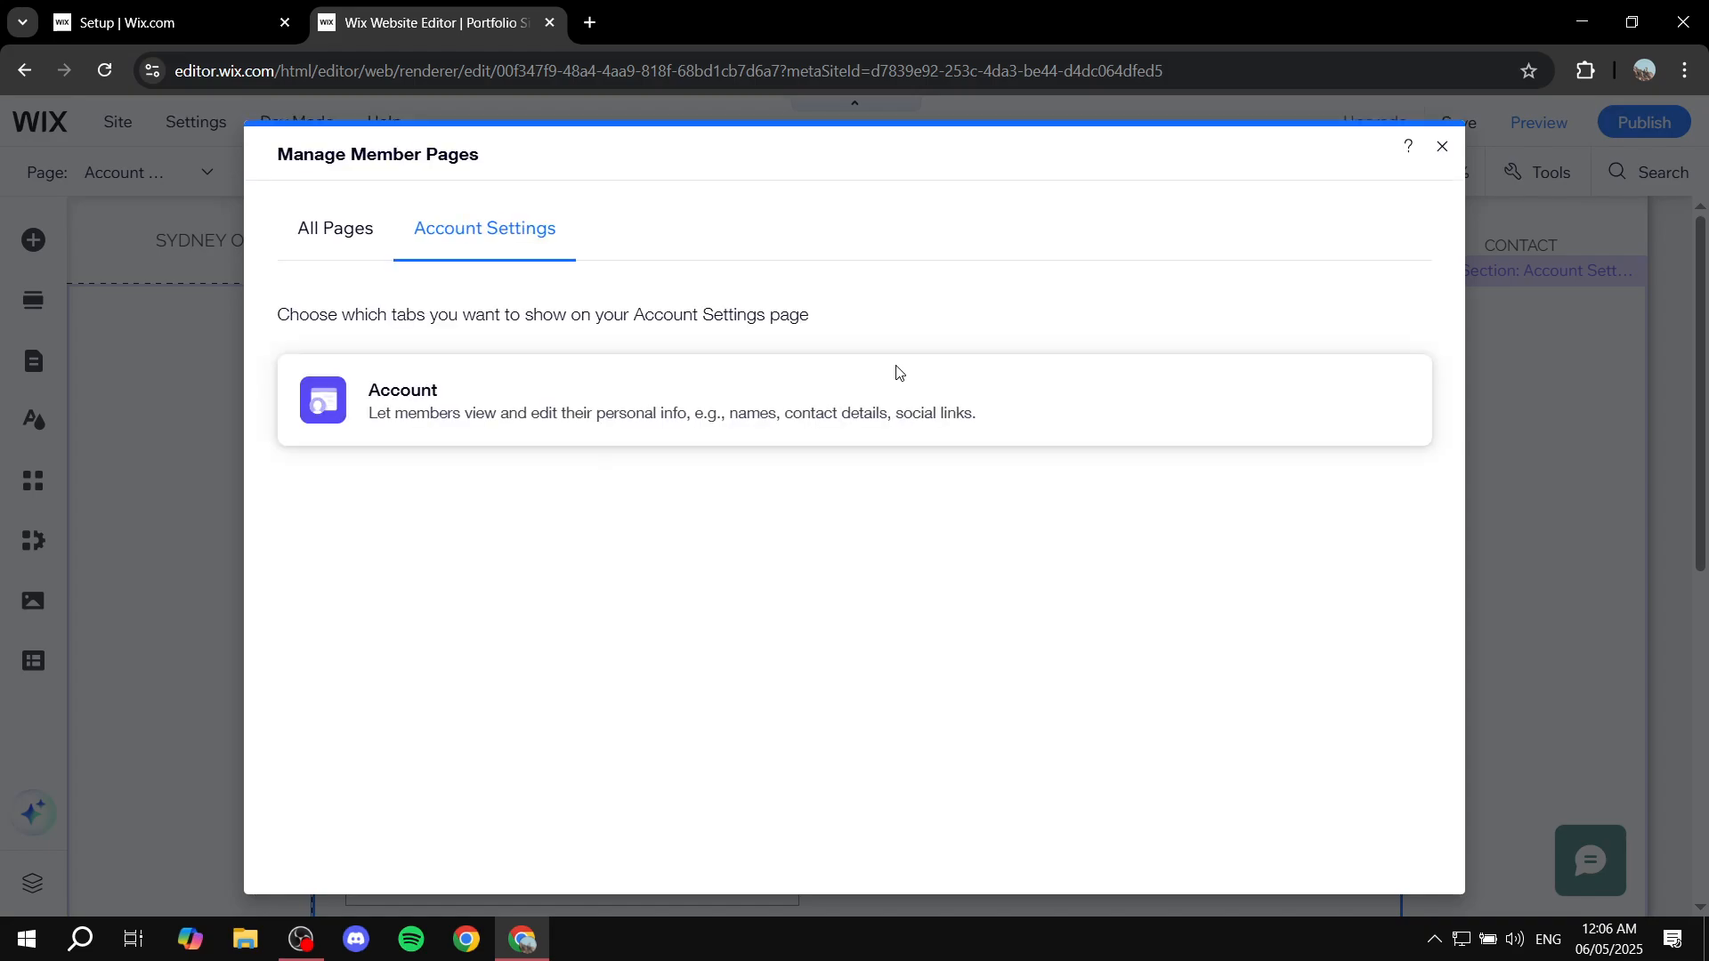
{"action": "left_click", "coordinate": [322, 245]}
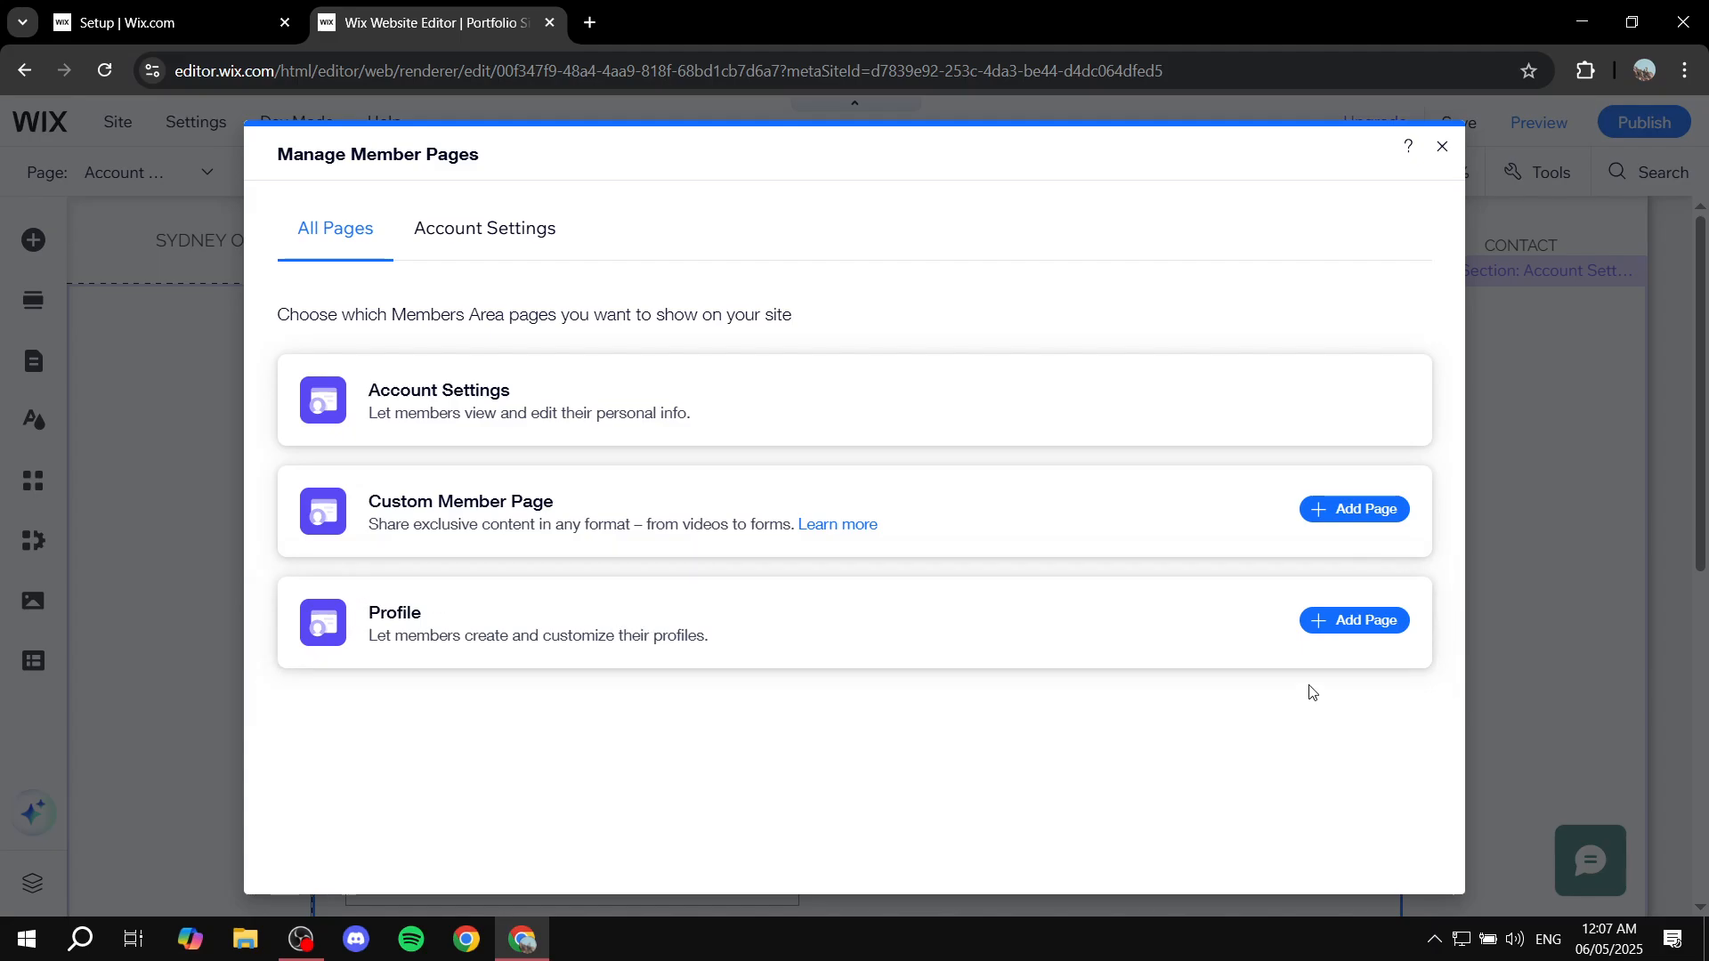
{"action": "left_click", "coordinate": [1351, 630]}
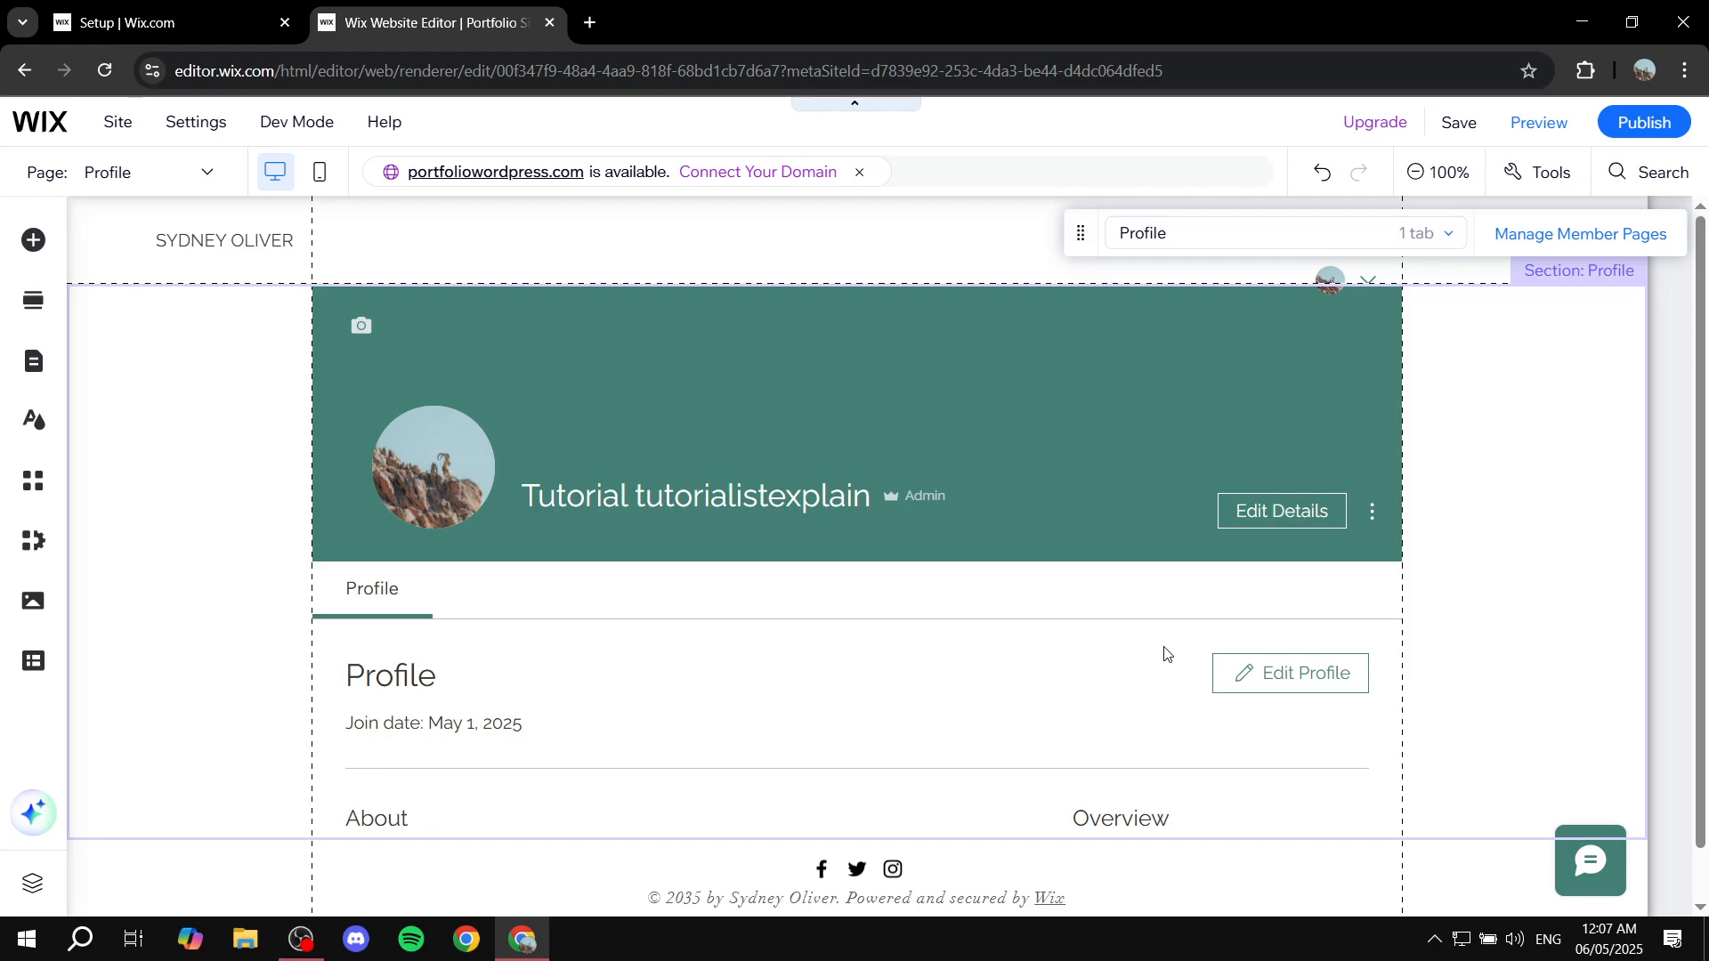
{"action": "left_click", "coordinate": [42, 380]}
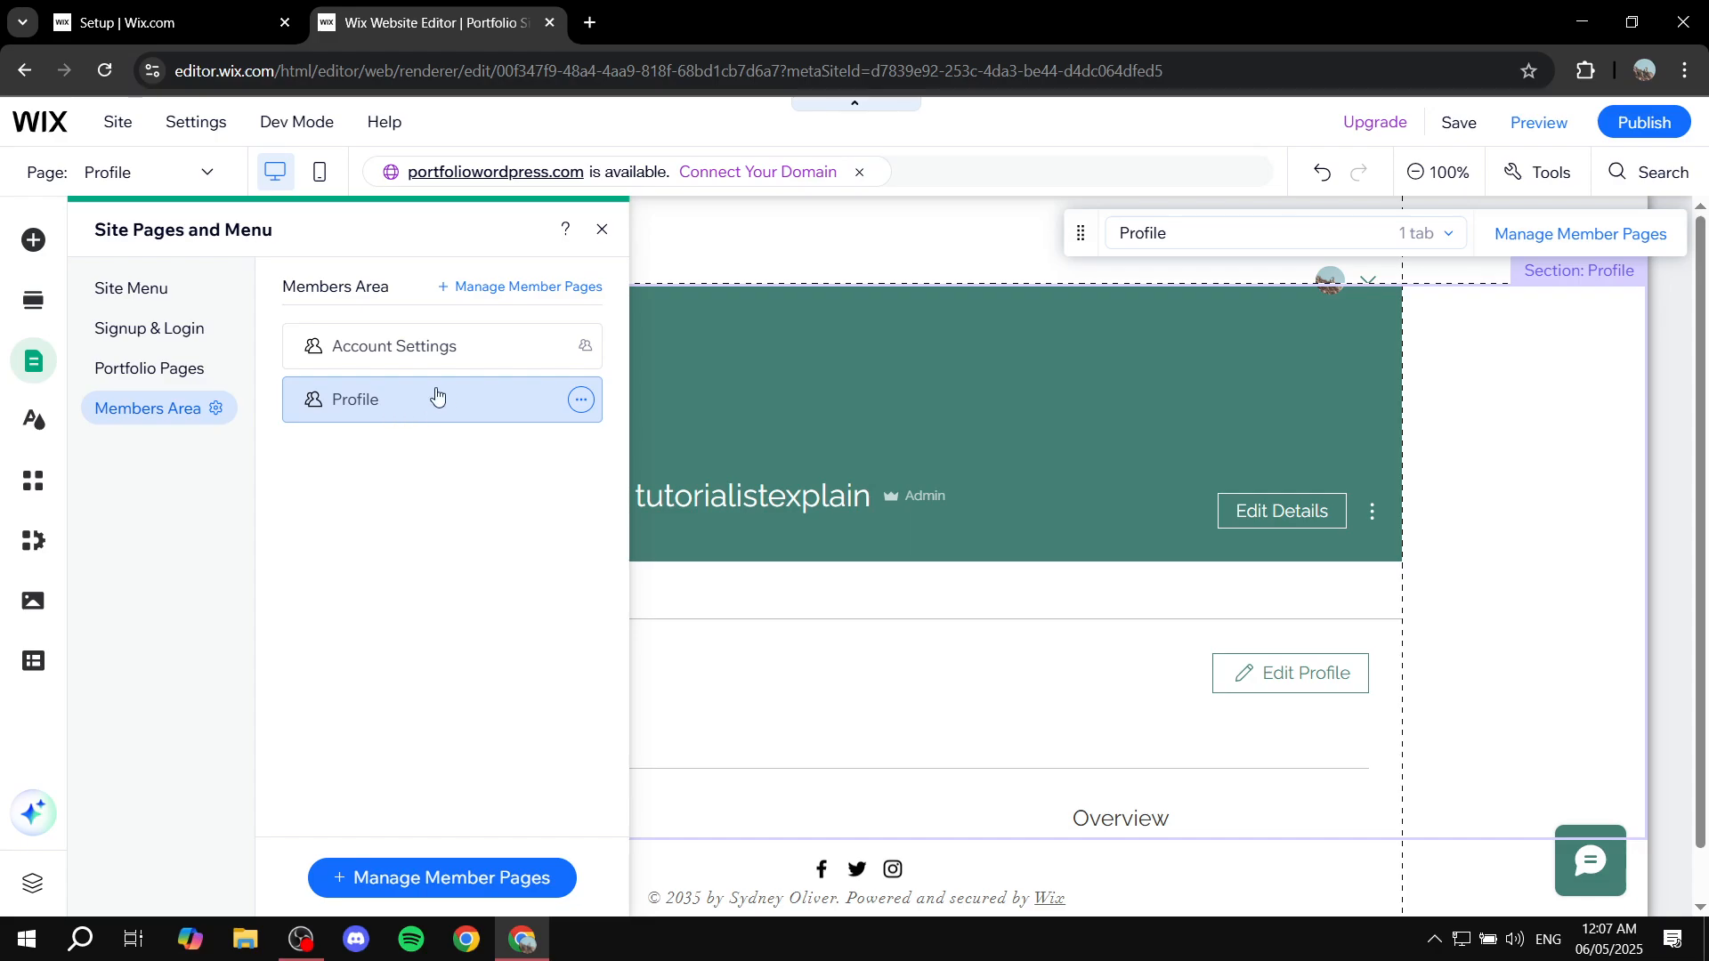
{"action": "left_click", "coordinate": [602, 230]}
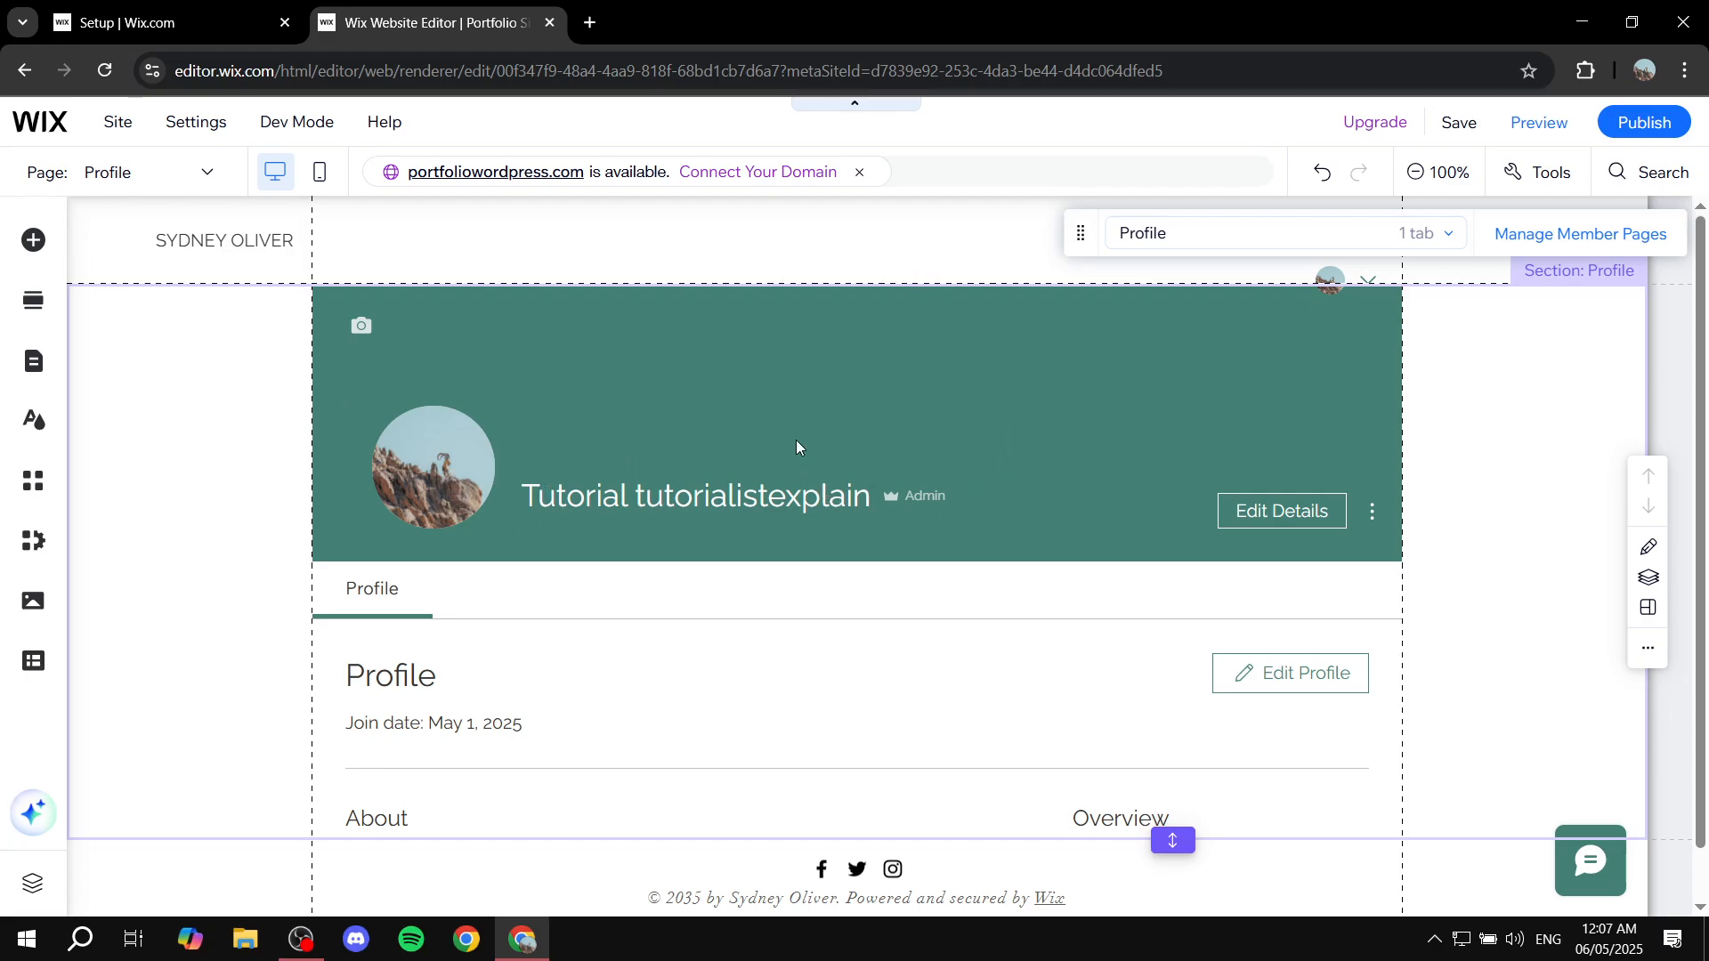
Step: Open the layout options of the Member Profile Card on the Profile page
{"action": "left_click", "coordinate": [669, 418]}
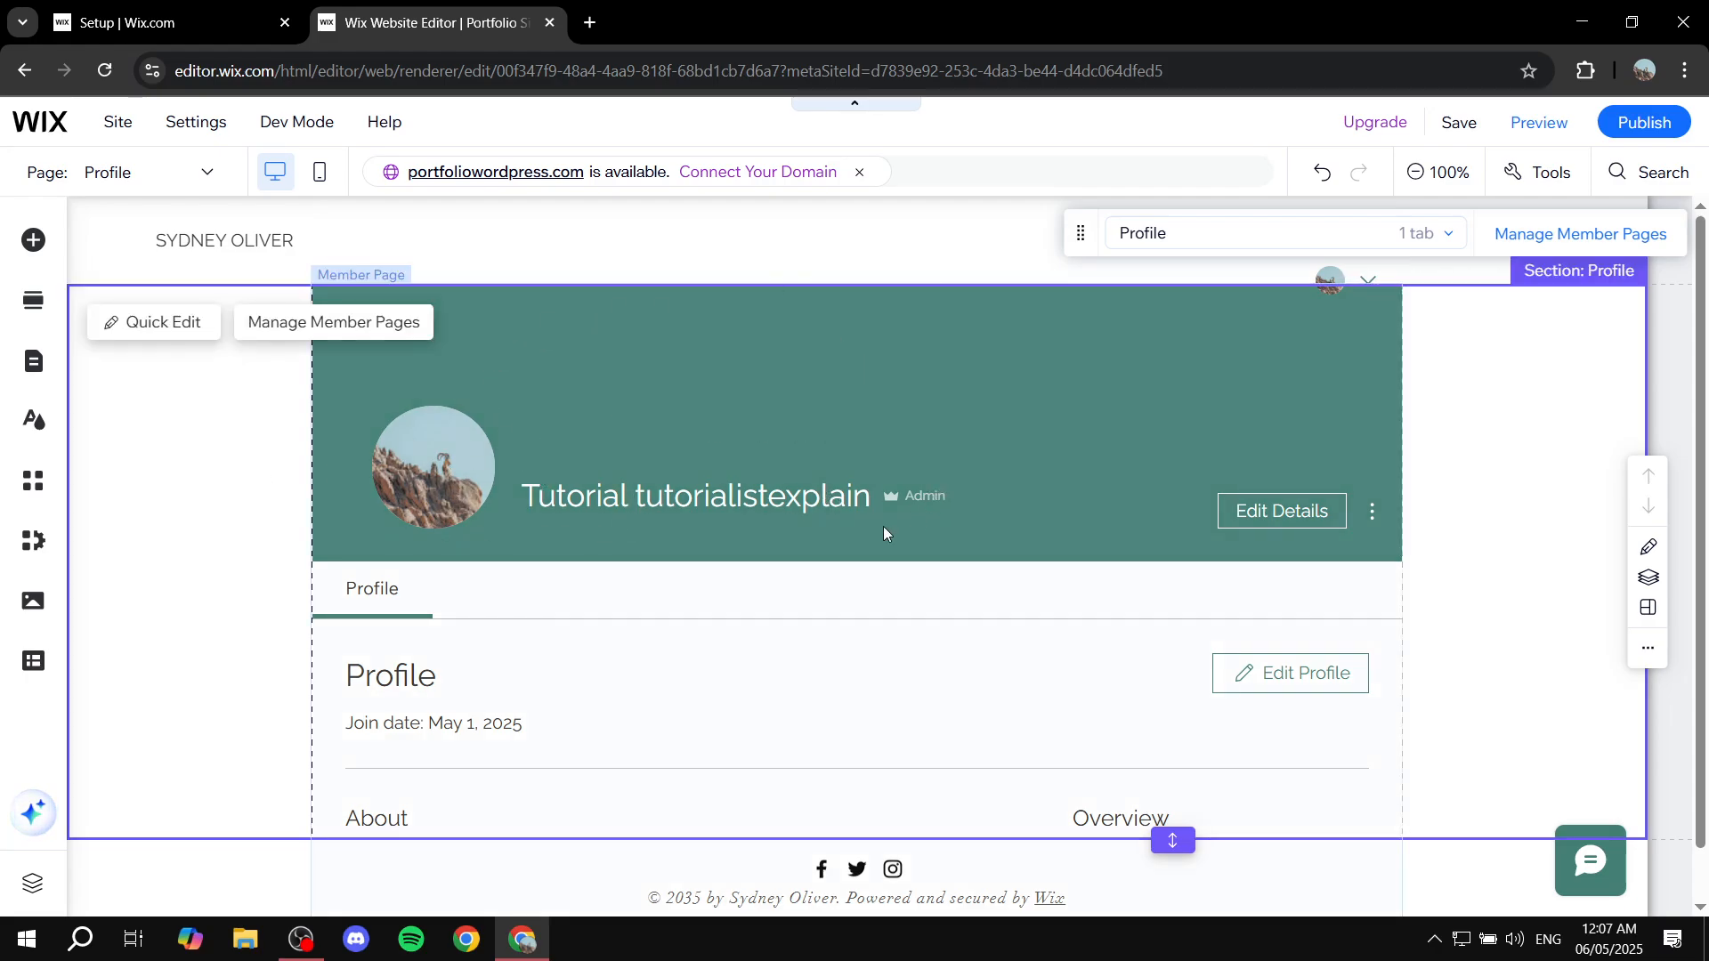
{"action": "left_click", "coordinate": [642, 455]}
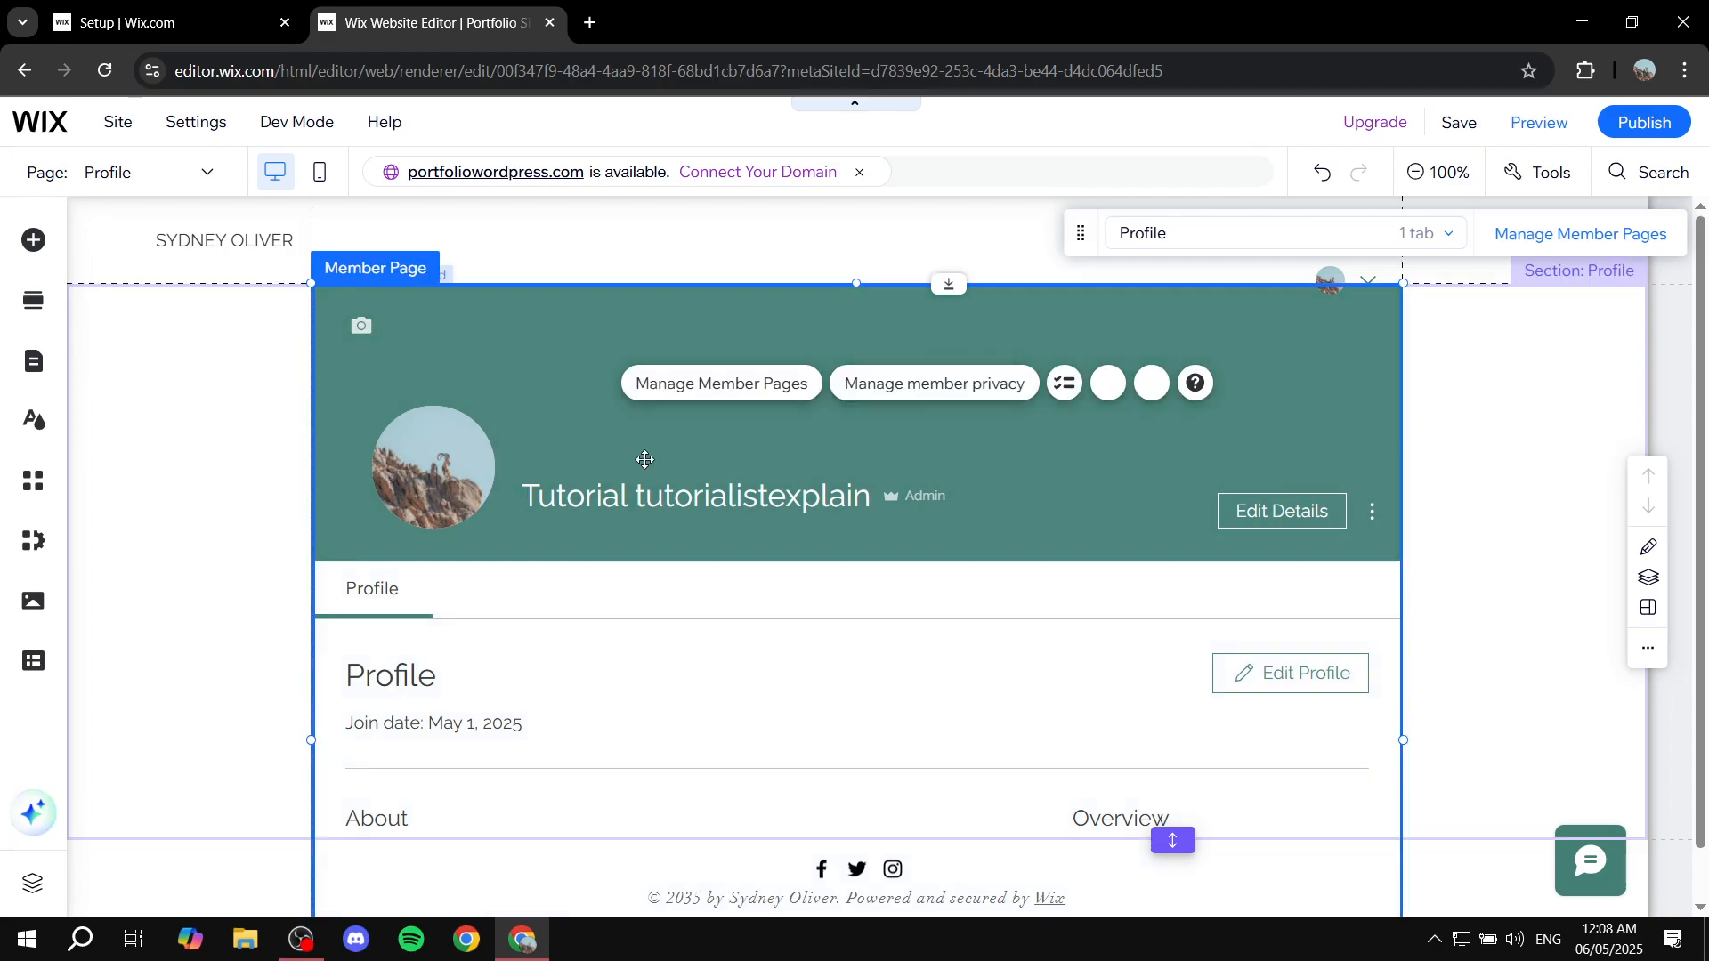
{"action": "left_click", "coordinate": [532, 418]}
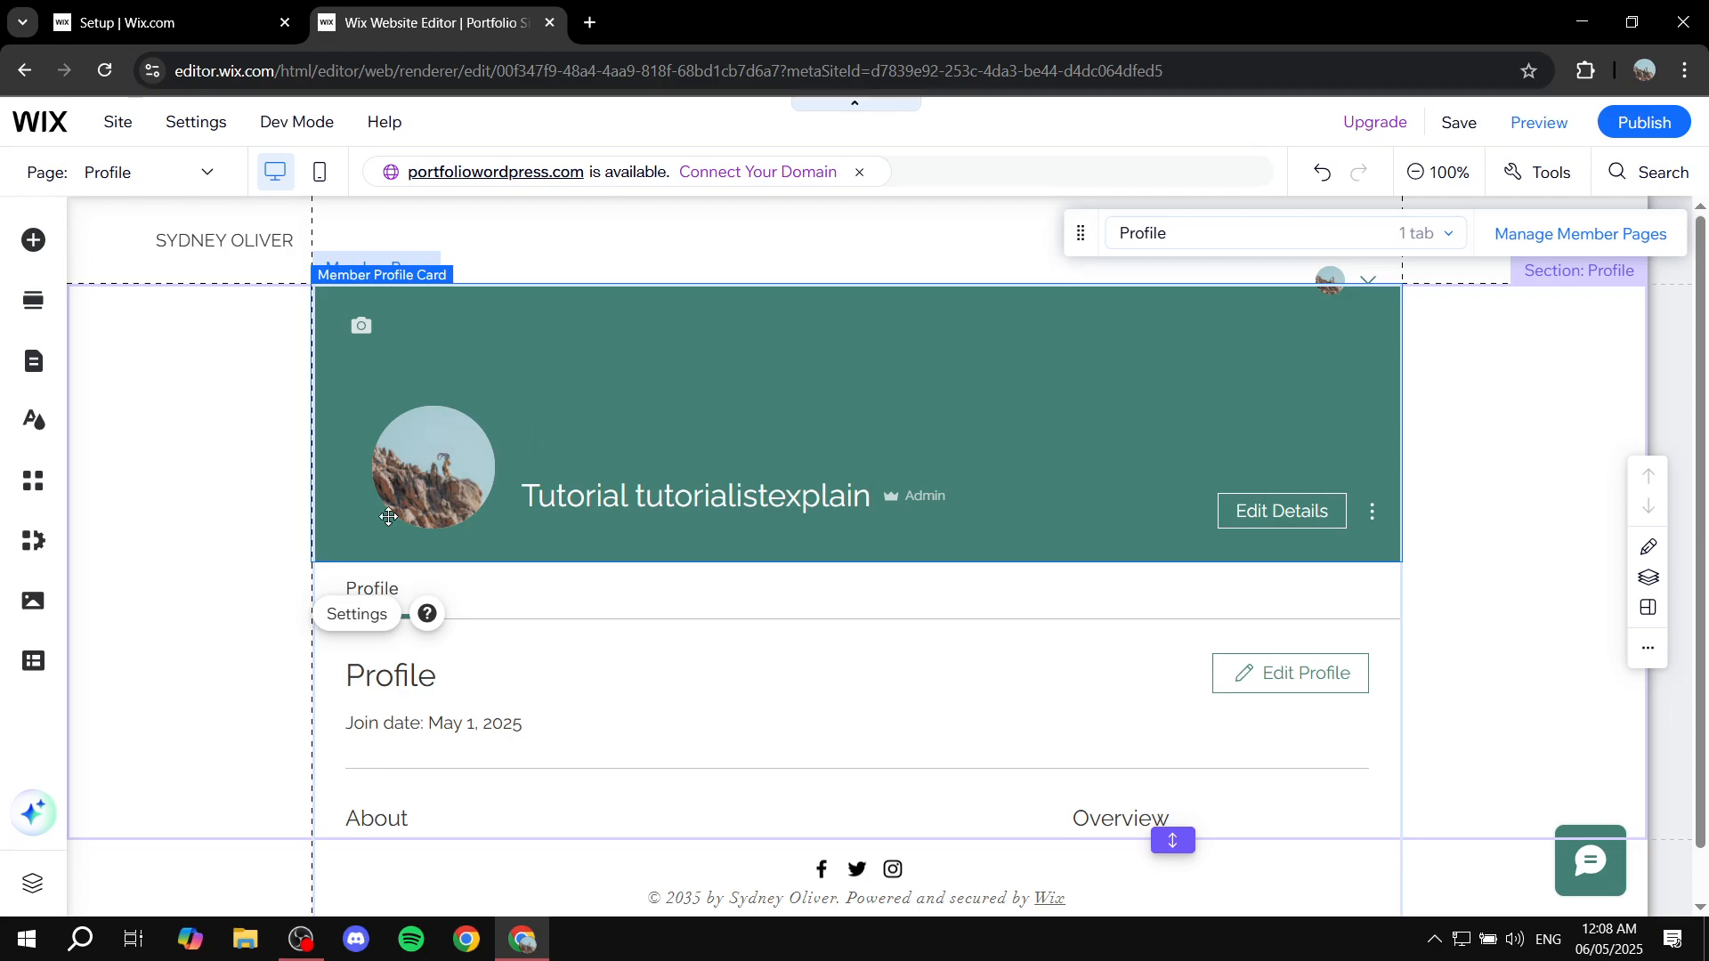
{"action": "left_click", "coordinate": [360, 614]}
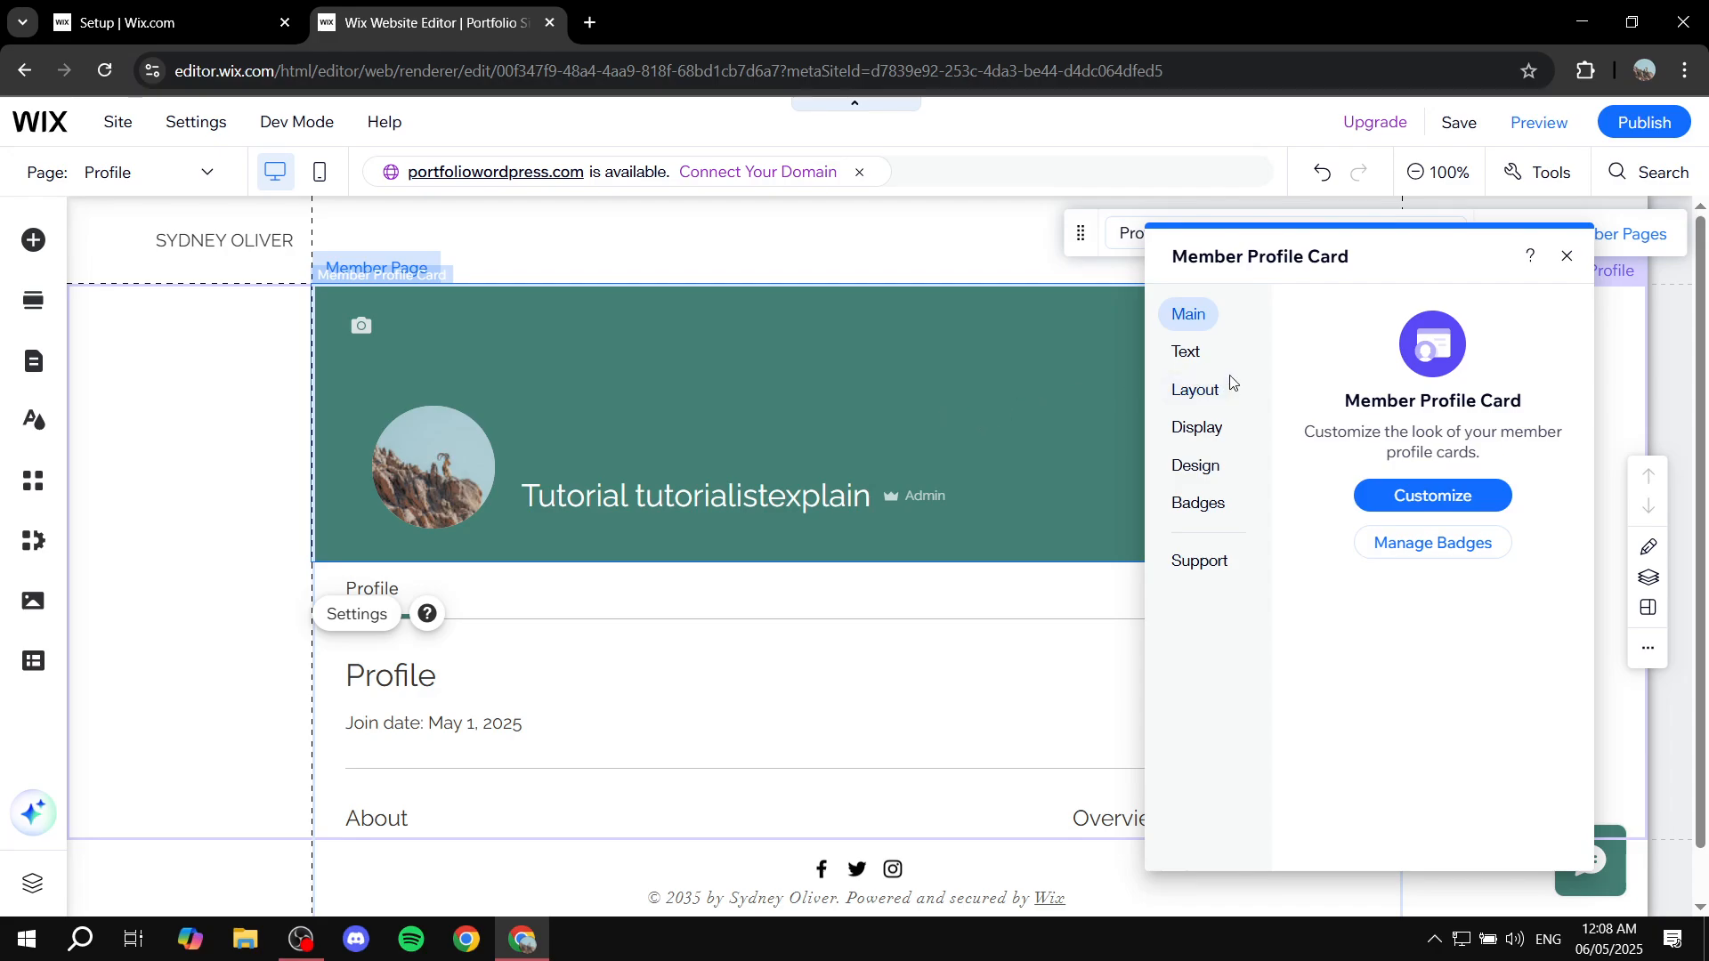
{"action": "left_click", "coordinate": [1203, 392]}
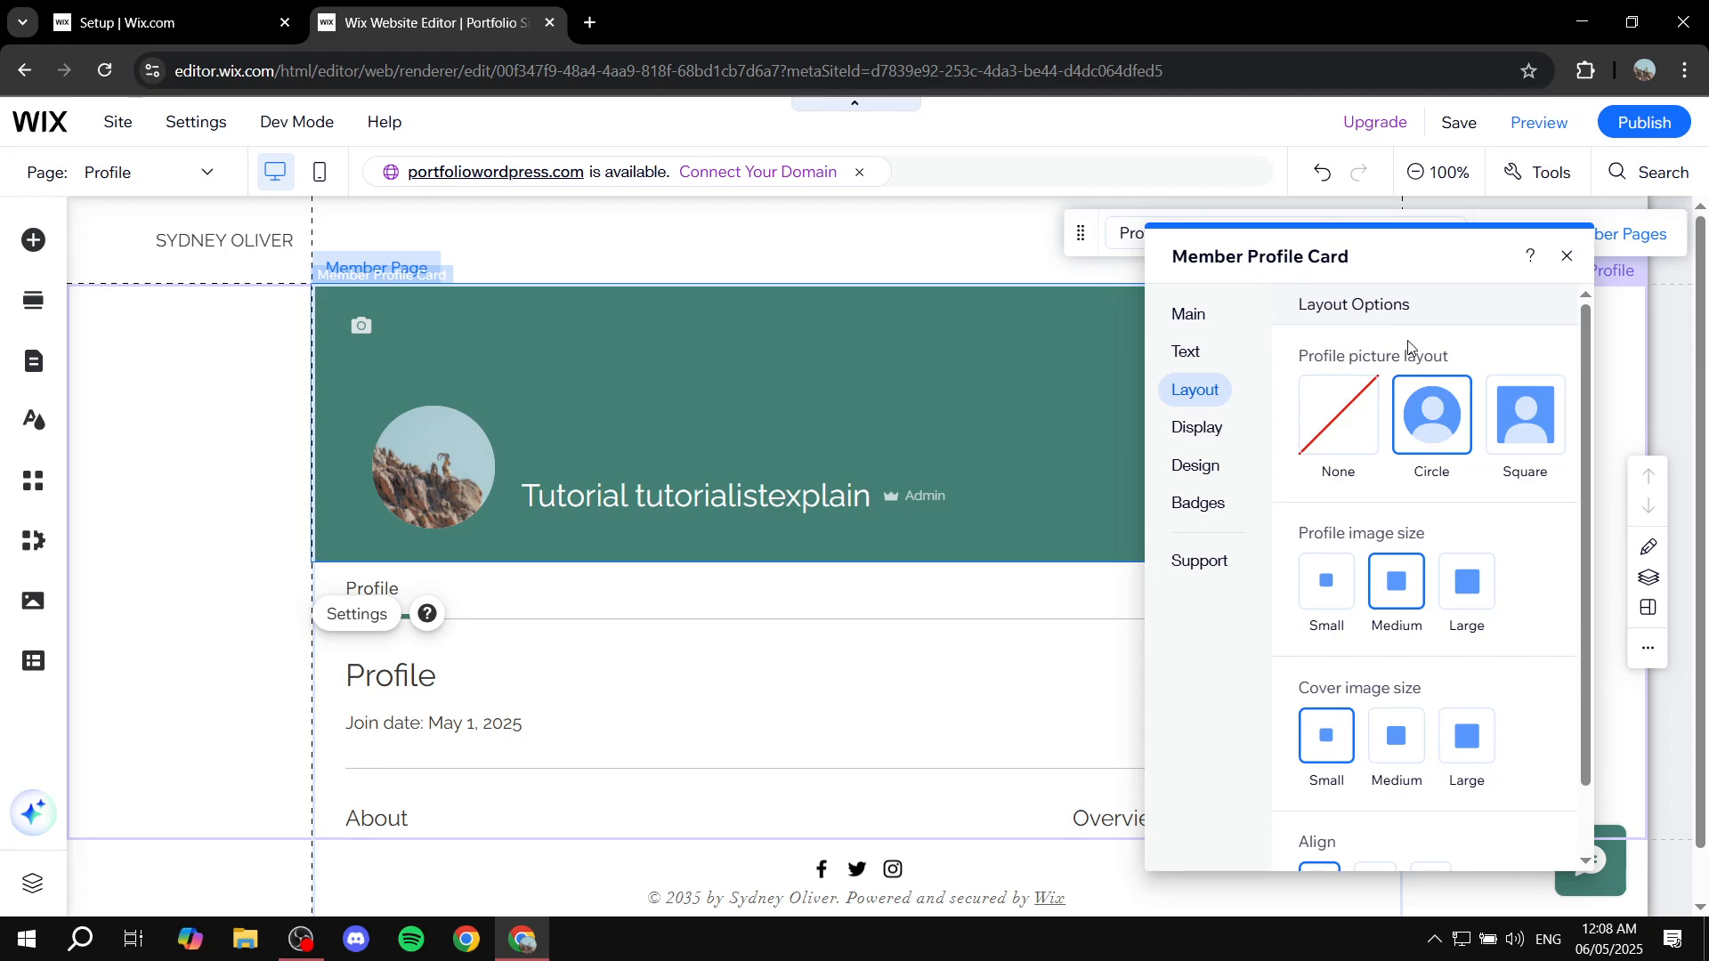
{"action": "left_click_drag", "start_coordinate": [1298, 357], "coordinate": [1459, 358]}
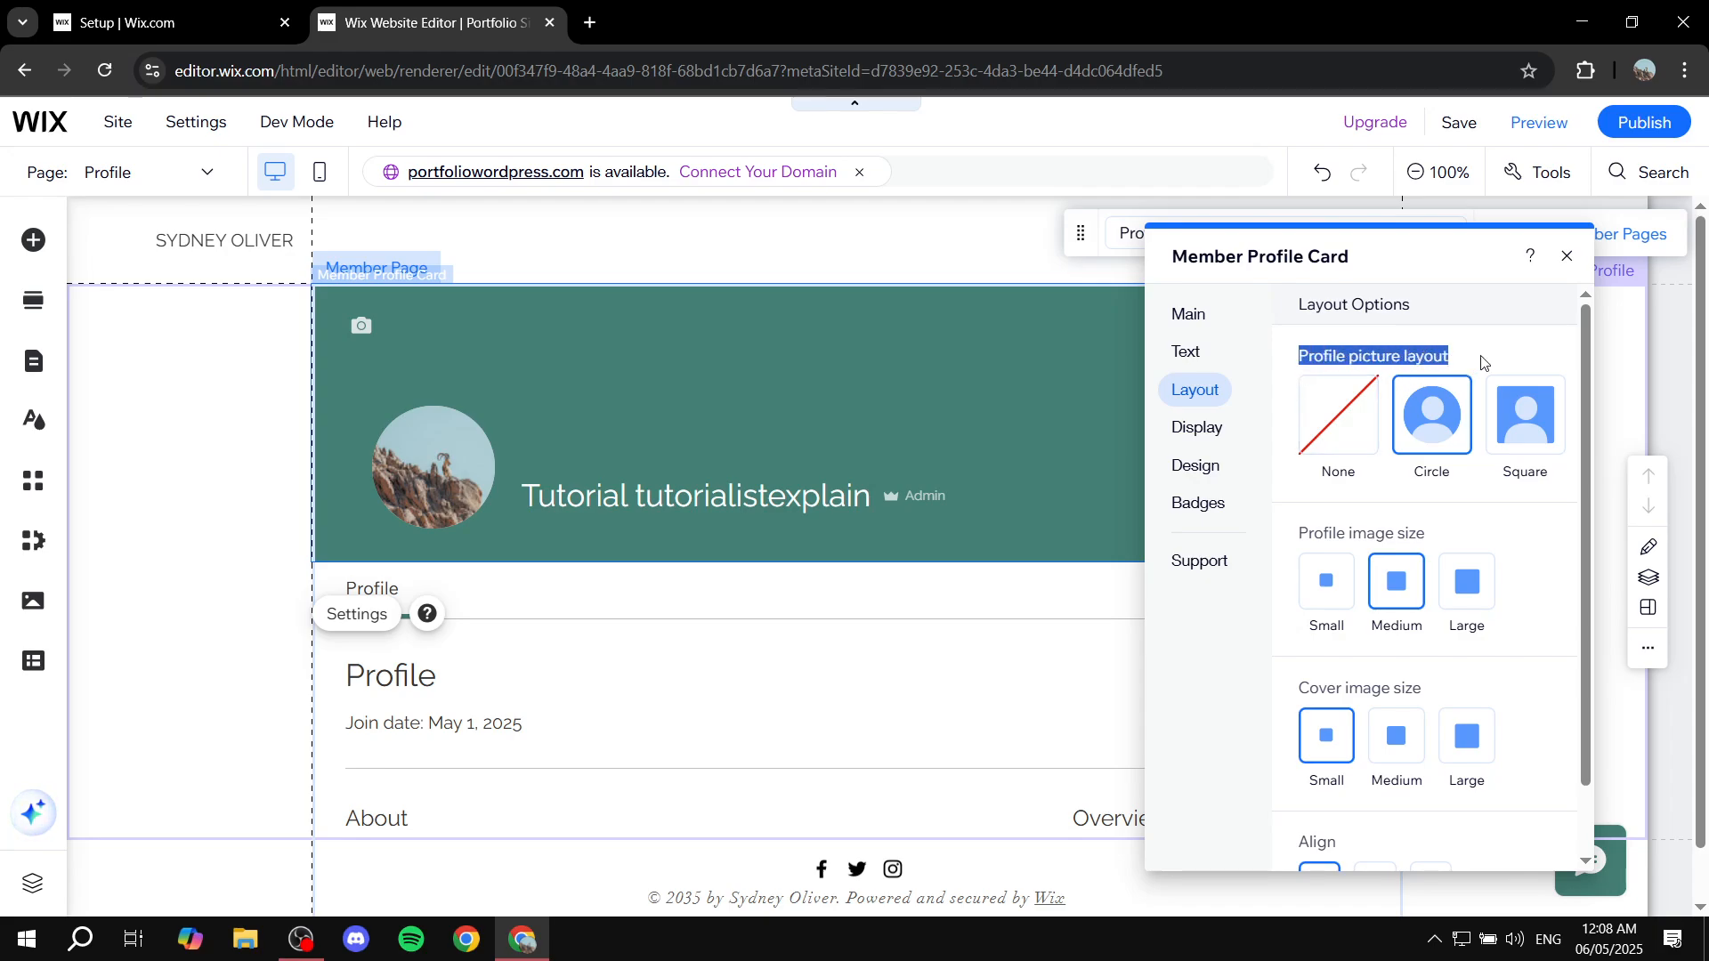
{"action": "left_click", "coordinate": [1483, 360]}
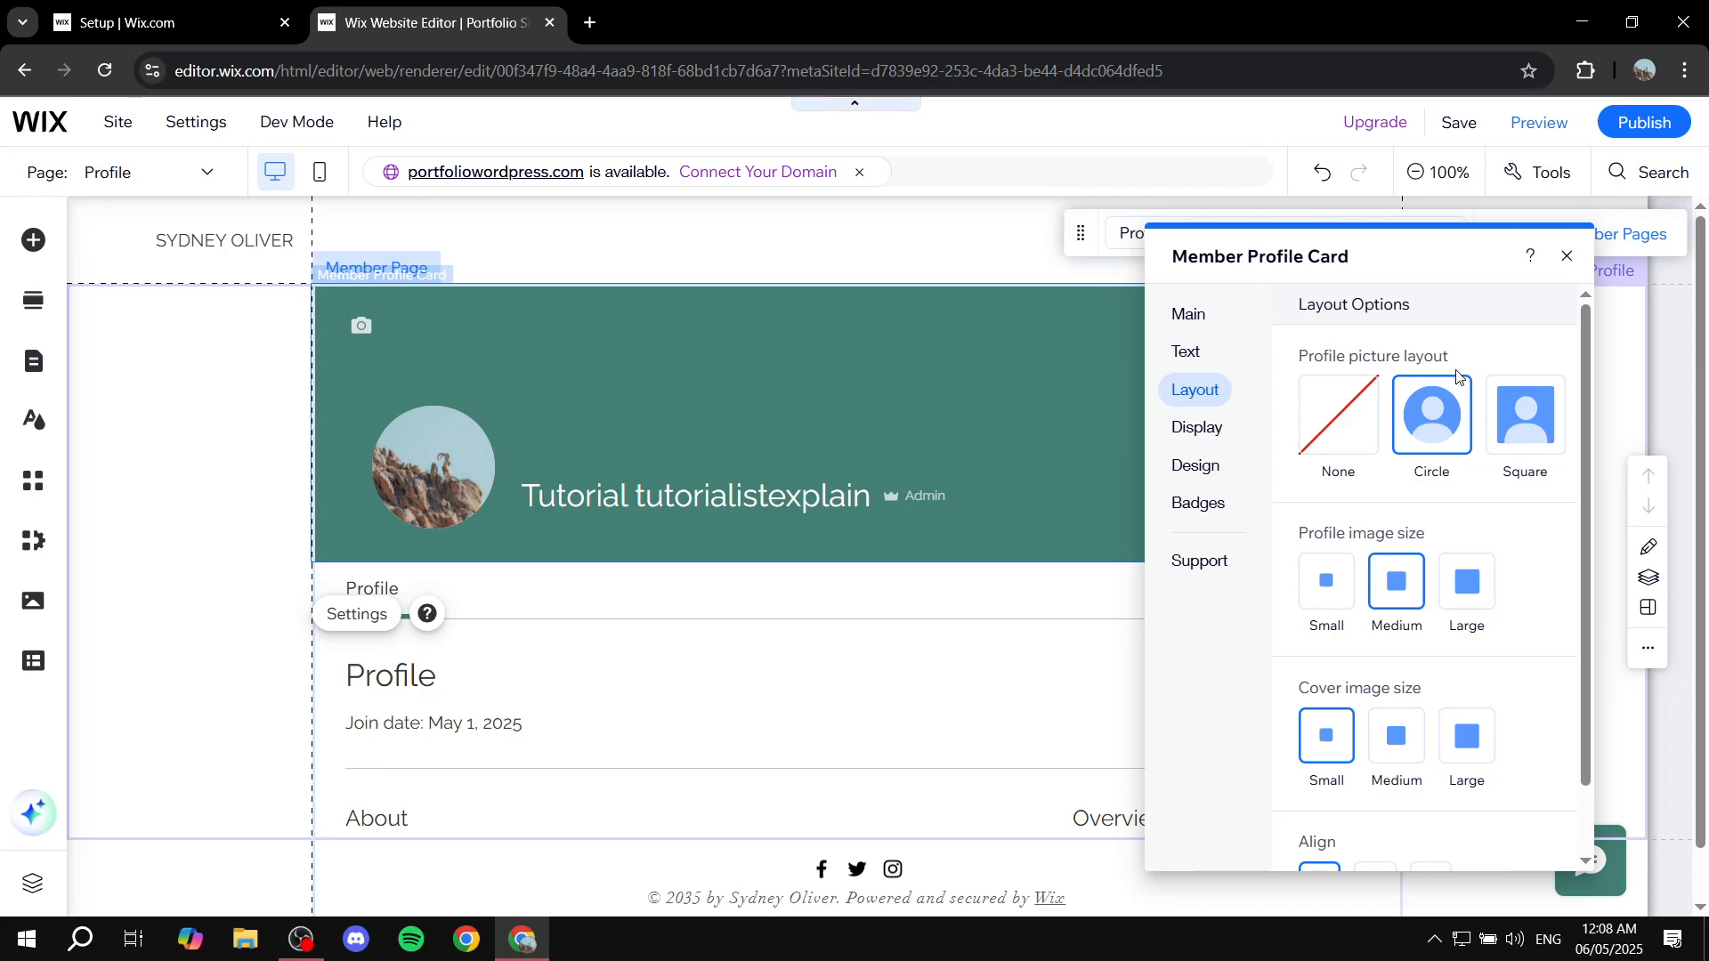
Step: Try the Square picture layout and Large profile image, return to Circle and Medium, and set the cover image size to Medium
{"action": "left_click", "coordinate": [1550, 436]}
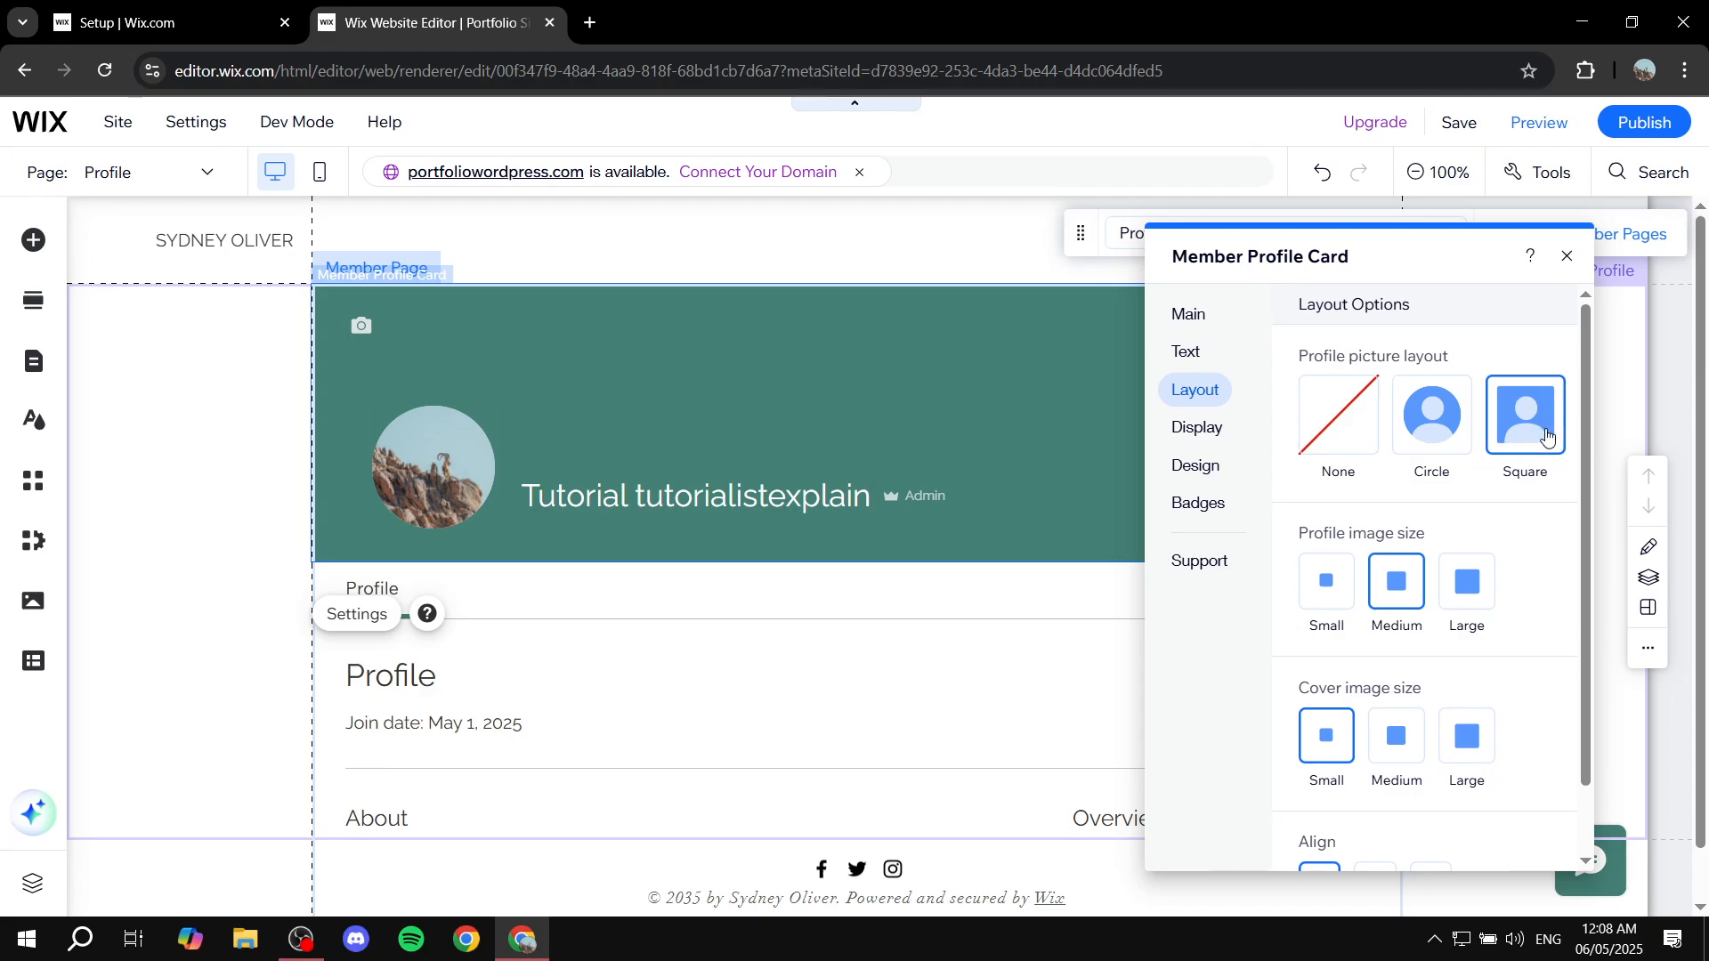
{"action": "left_click", "coordinate": [1460, 419]}
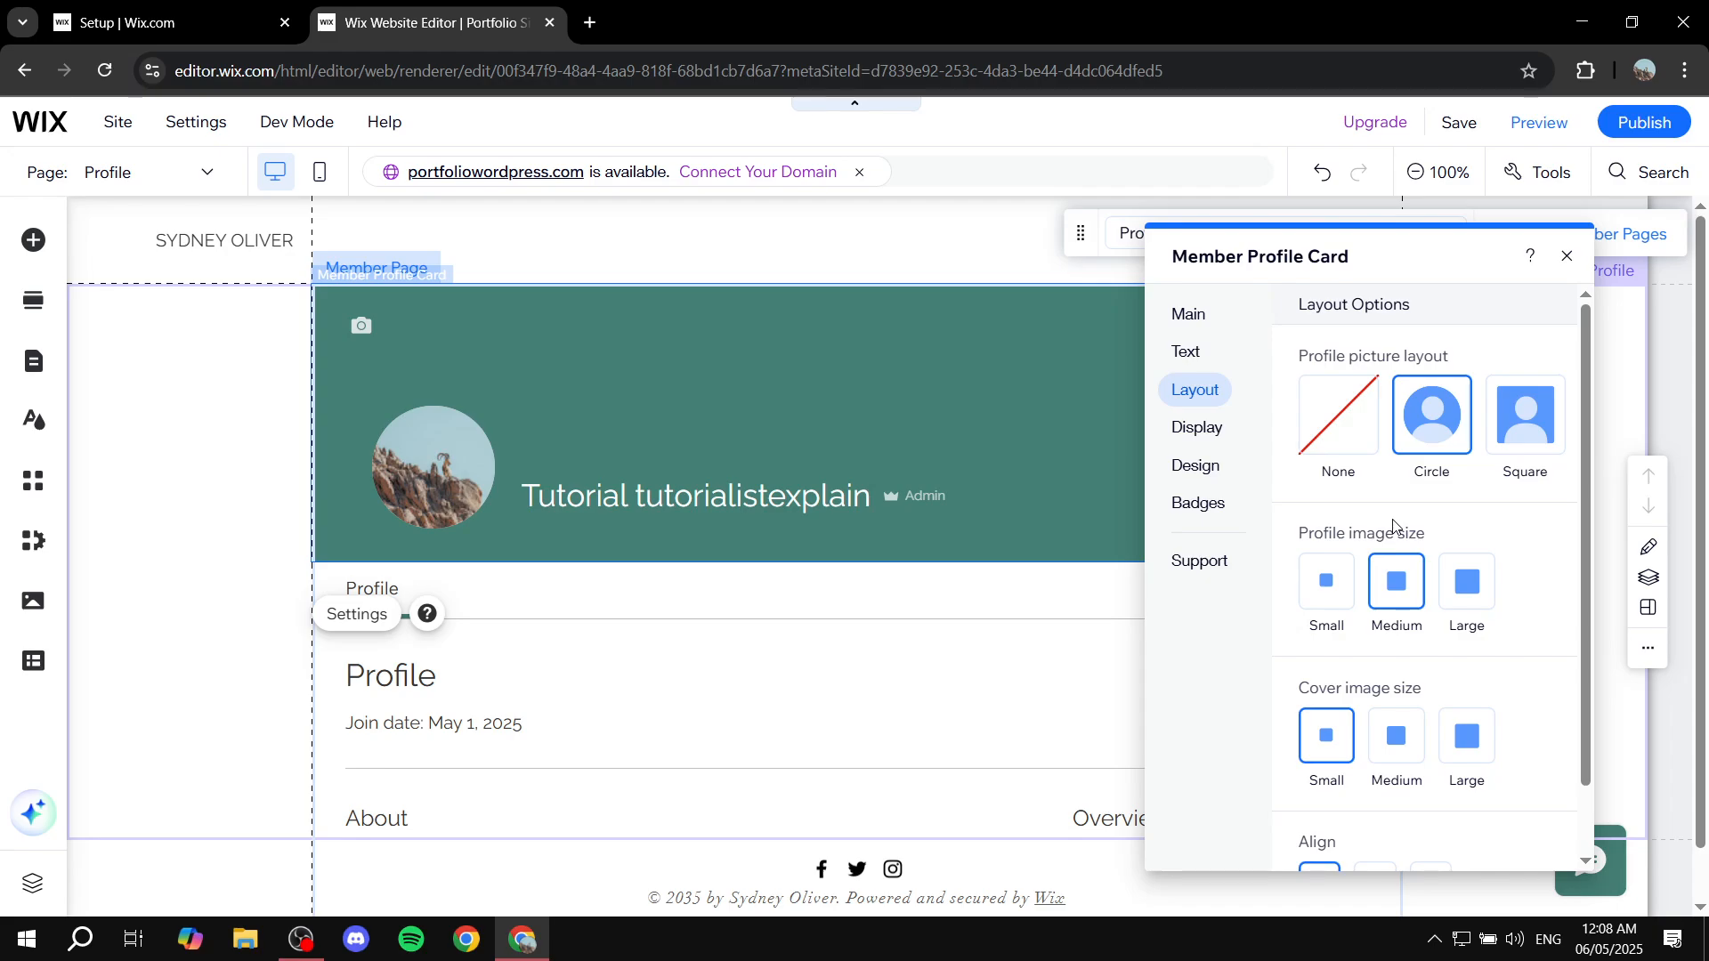
{"action": "left_click", "coordinate": [1474, 586]}
{"action": "left_click", "coordinate": [1376, 587]}
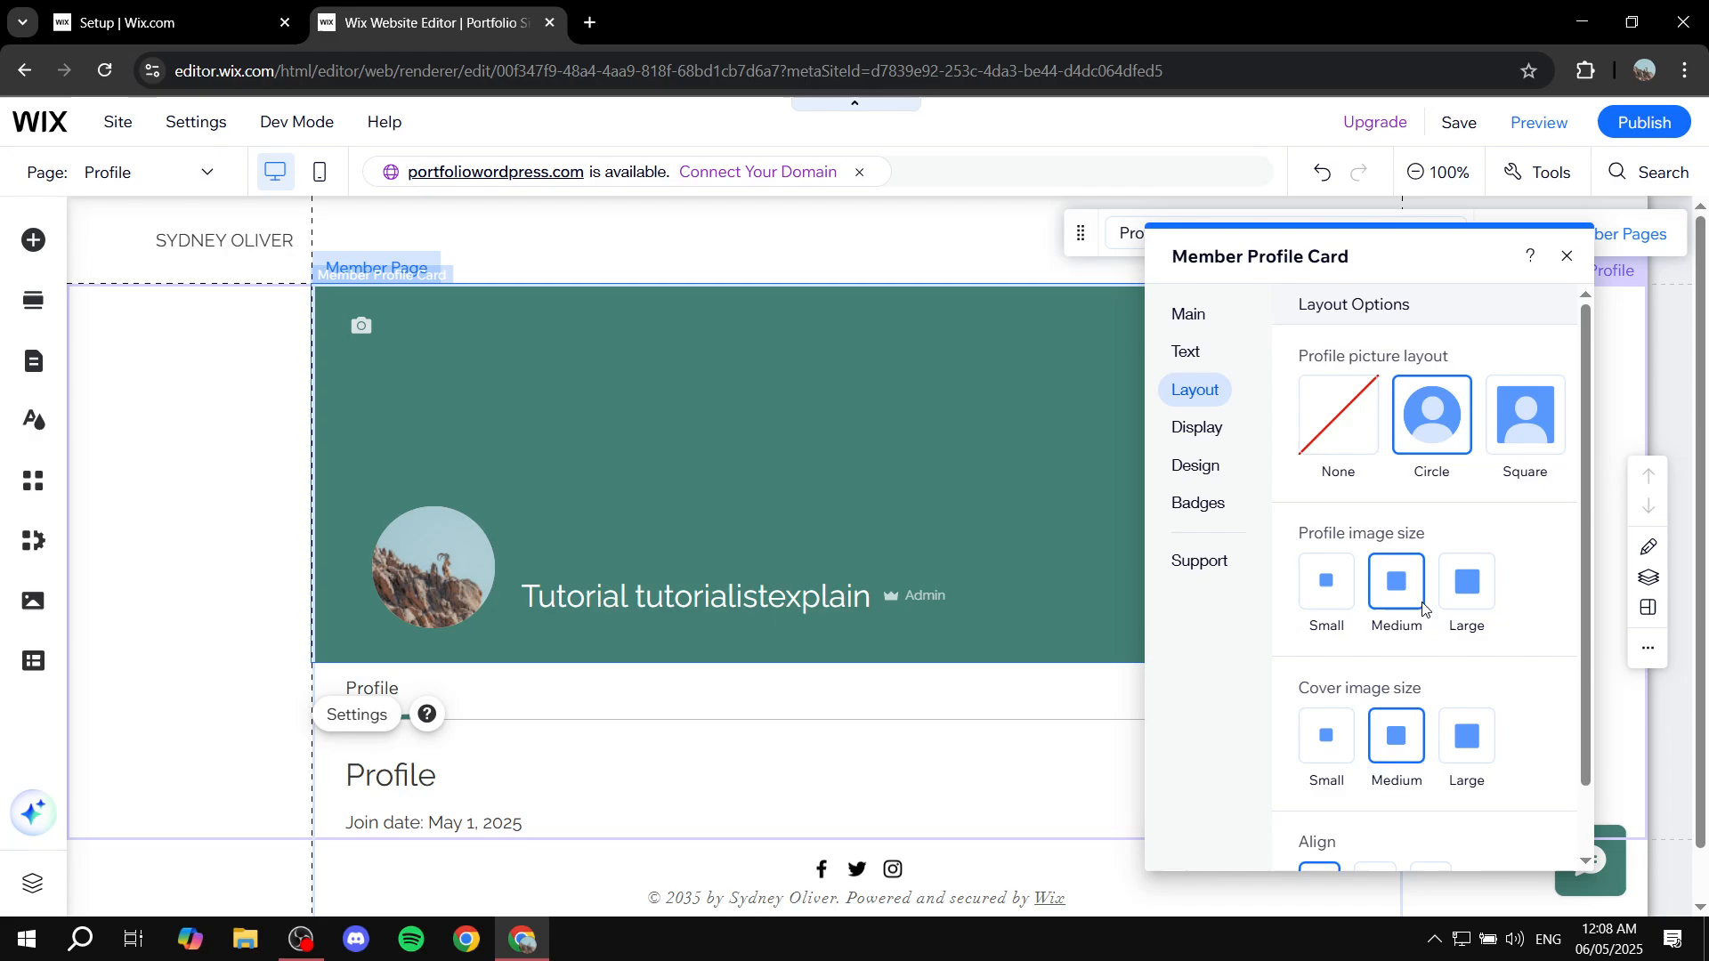
Step: Try the Large, Medium and Small cover image sizes on the Member Profile Card
{"action": "scroll", "coordinate": [1404, 595], "scroll_direction": "down", "scroll_amount": 1}
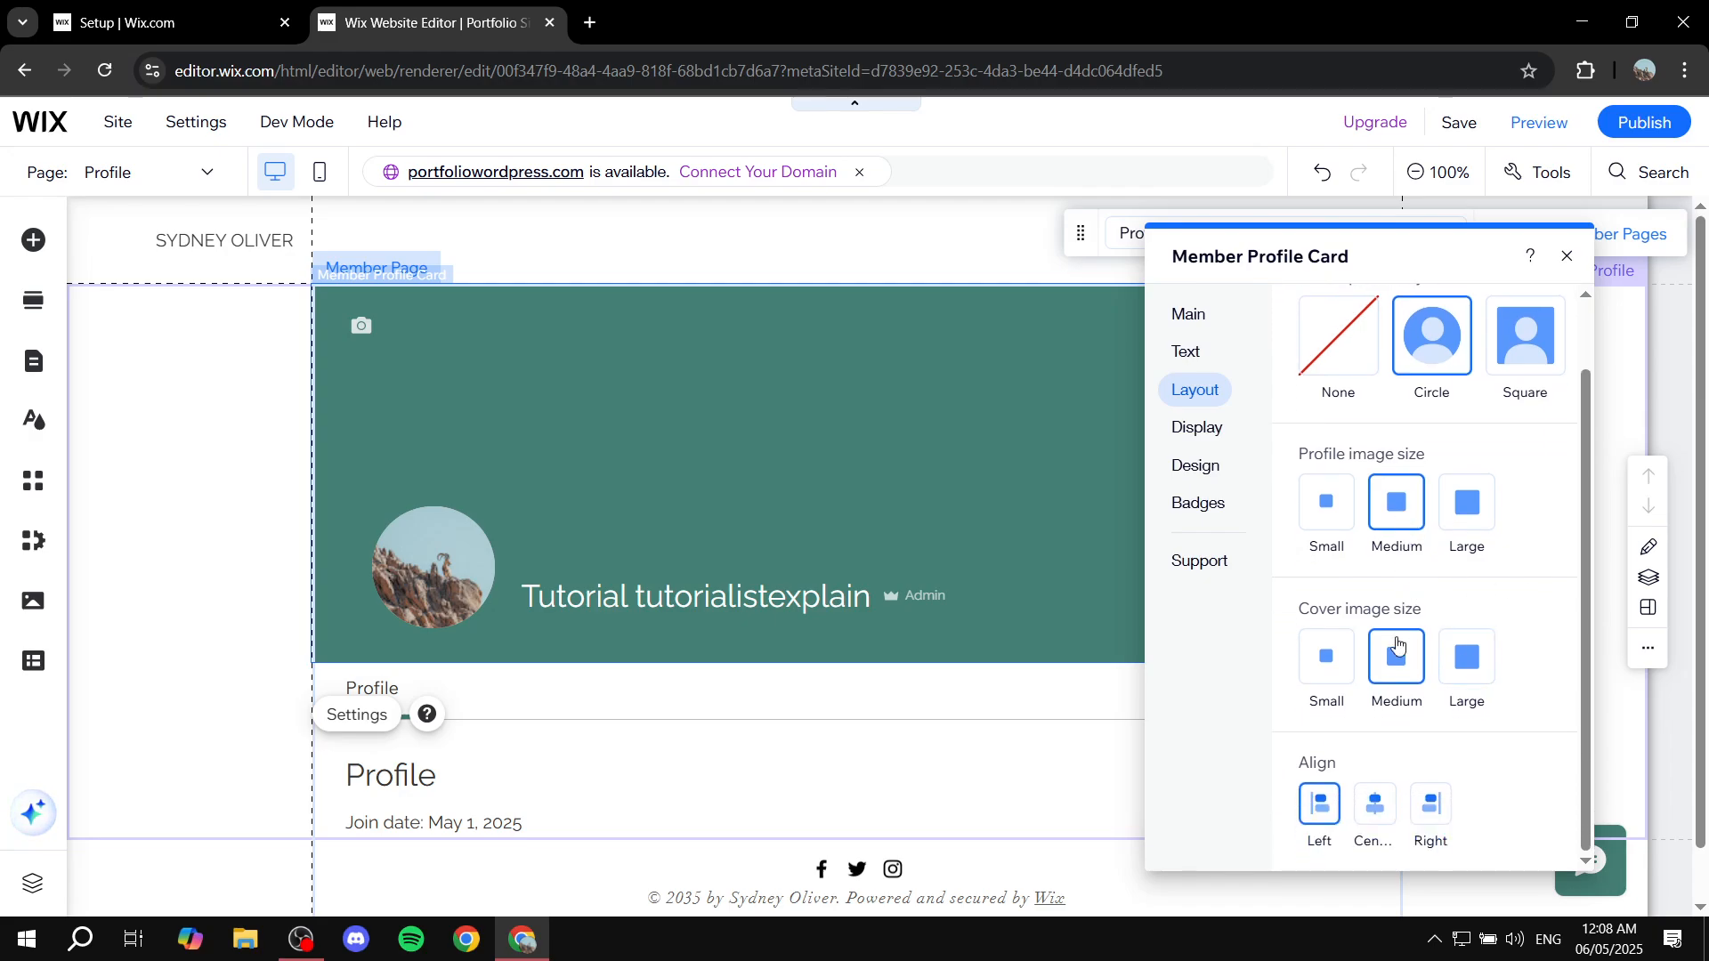
{"action": "left_click", "coordinate": [1467, 655]}
{"action": "left_click", "coordinate": [1399, 660]}
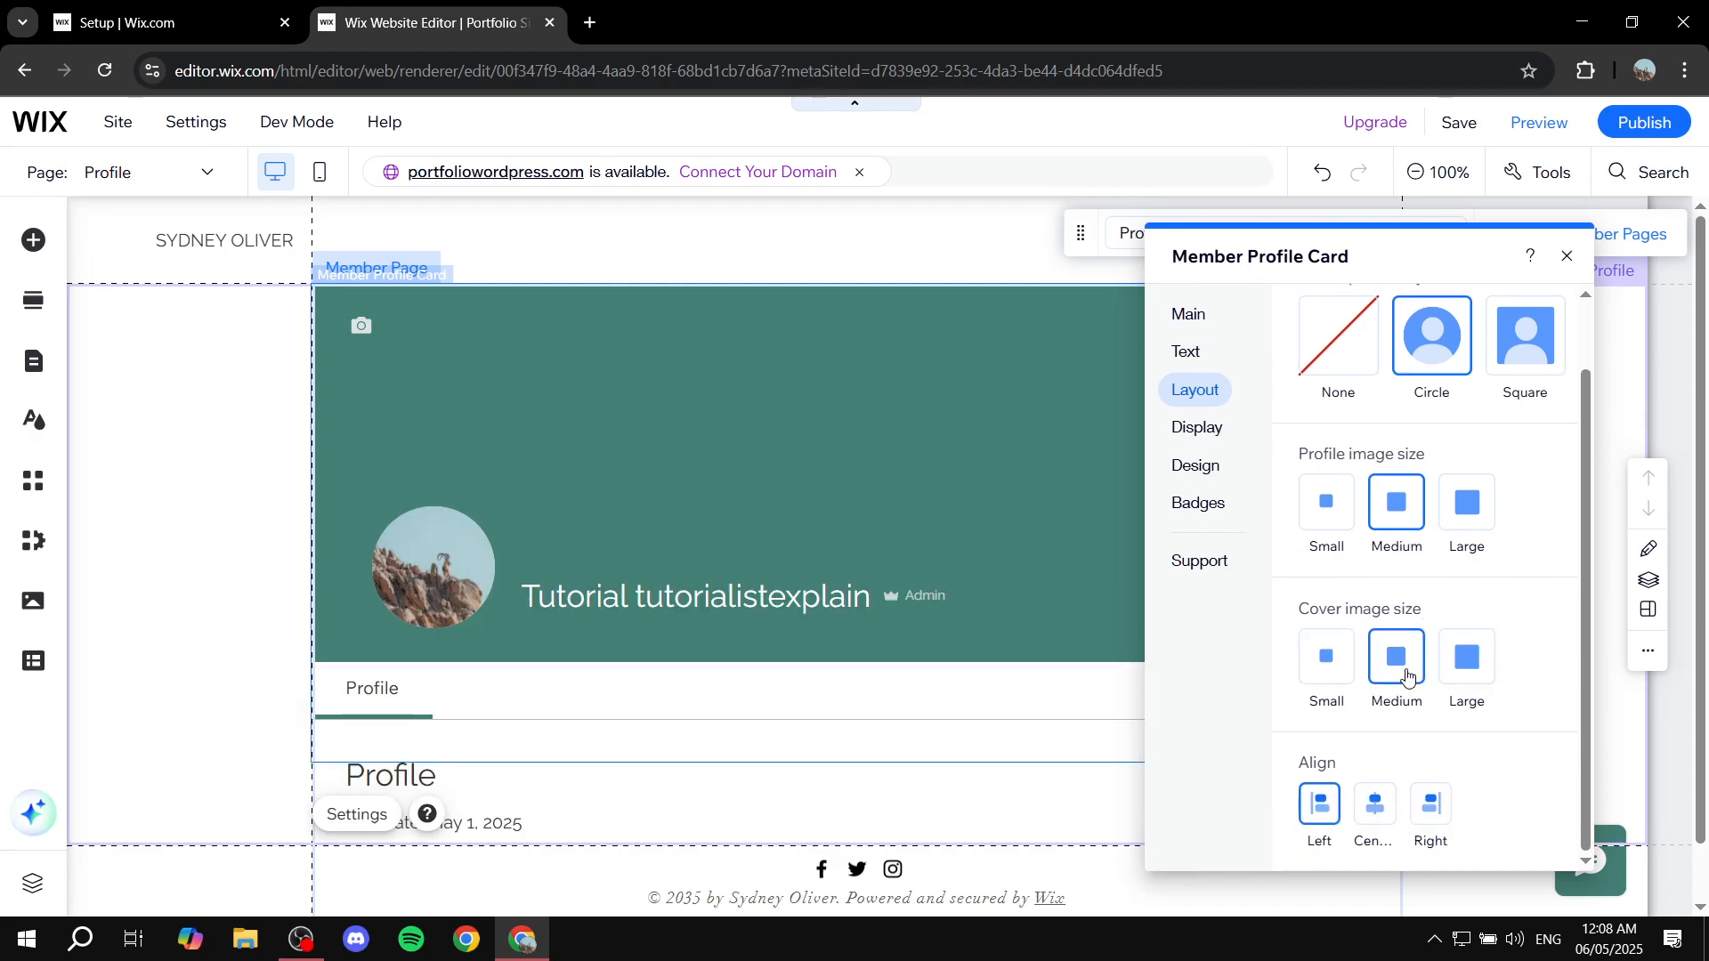
{"action": "left_click", "coordinate": [1337, 661]}
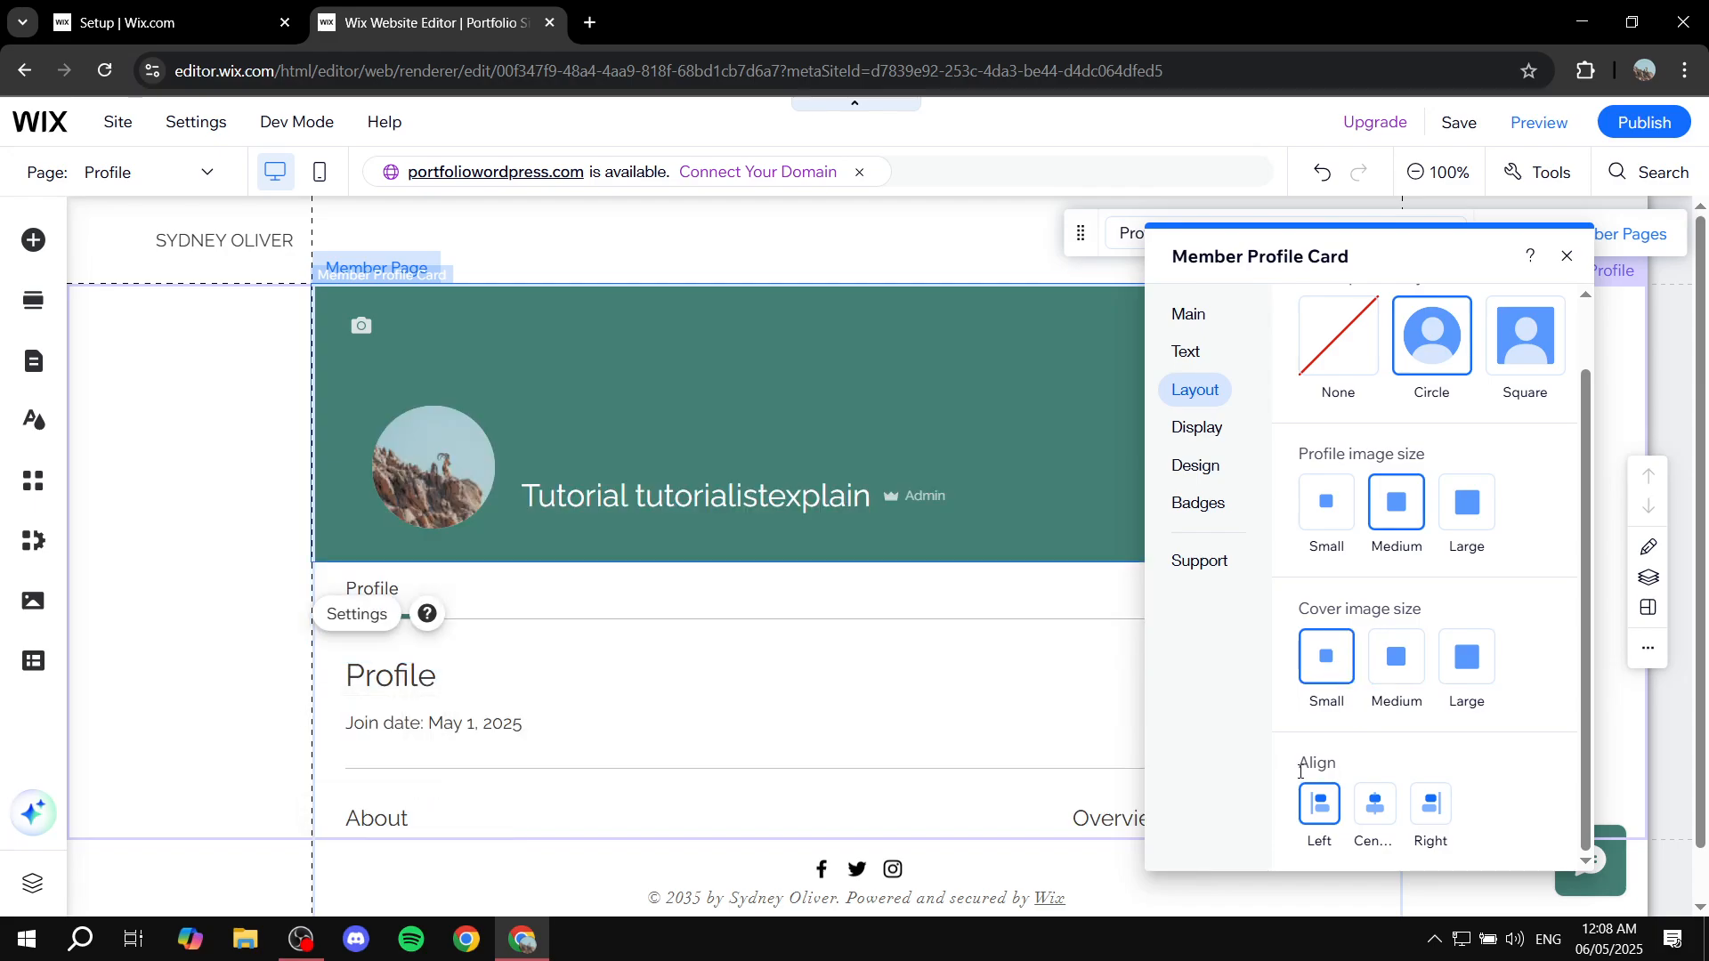
Step: Center-align the profile card's content, try the Small cover image again, and set the cover image size to Medium
{"action": "left_click_drag", "start_coordinate": [1300, 771], "coordinate": [1373, 756]}
{"action": "left_click", "coordinate": [1380, 755]}
{"action": "left_click", "coordinate": [1373, 804]}
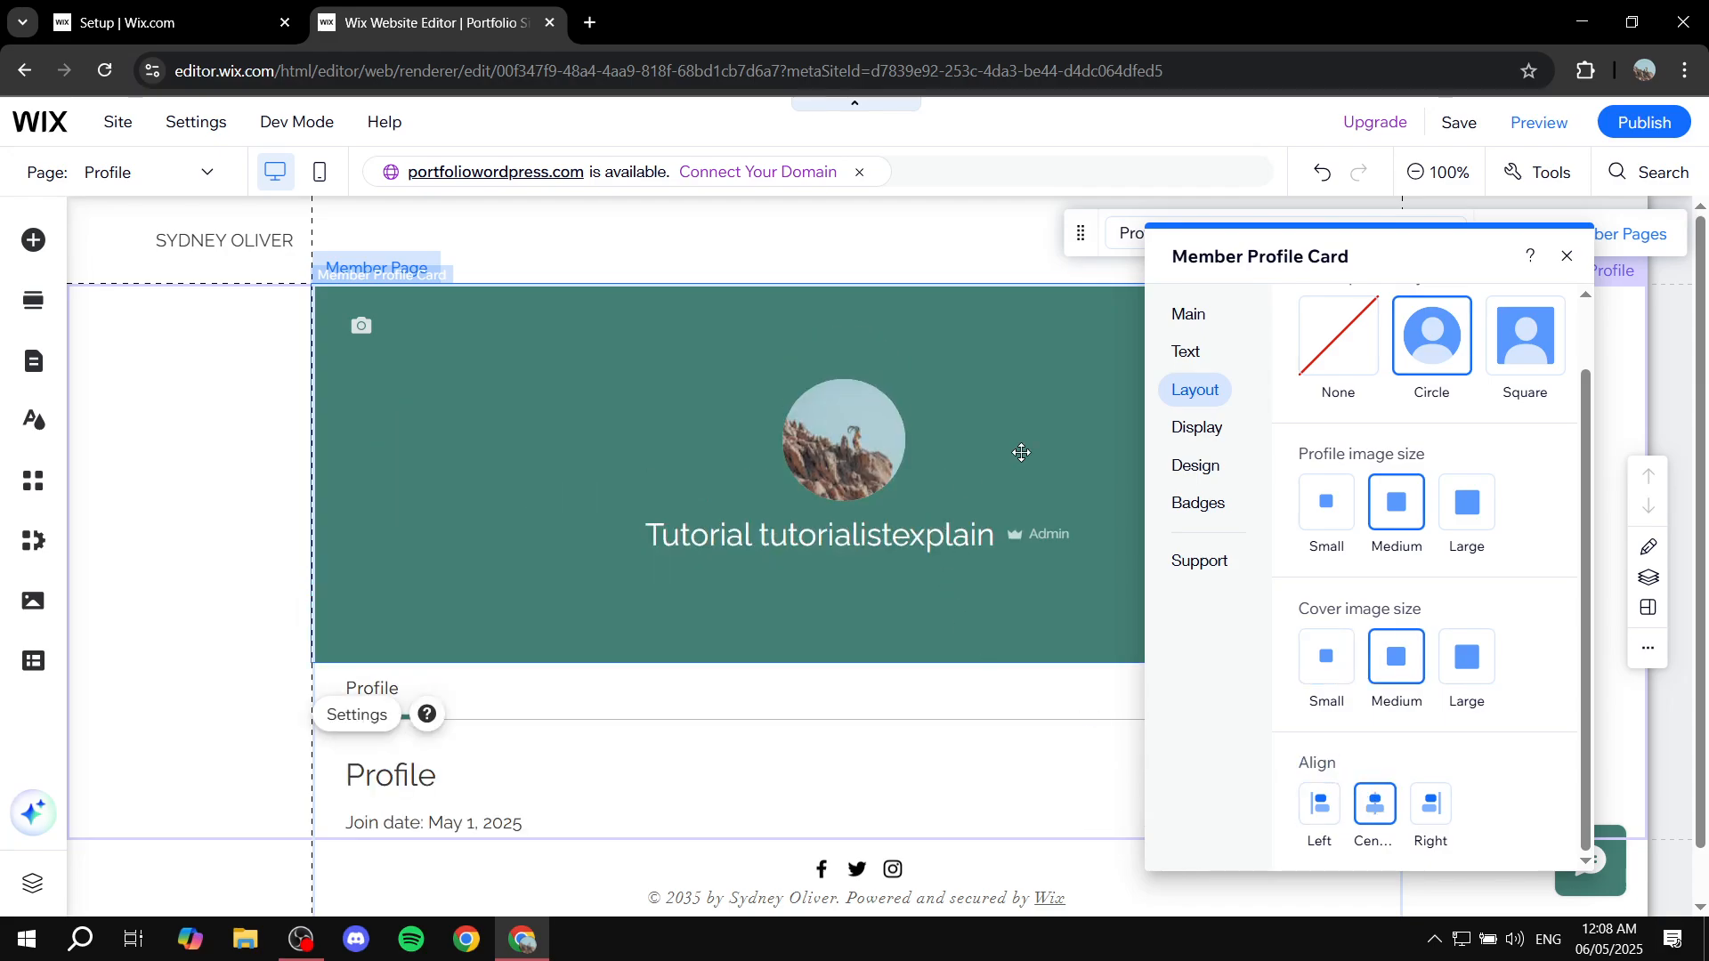
{"action": "left_click", "coordinate": [1327, 676]}
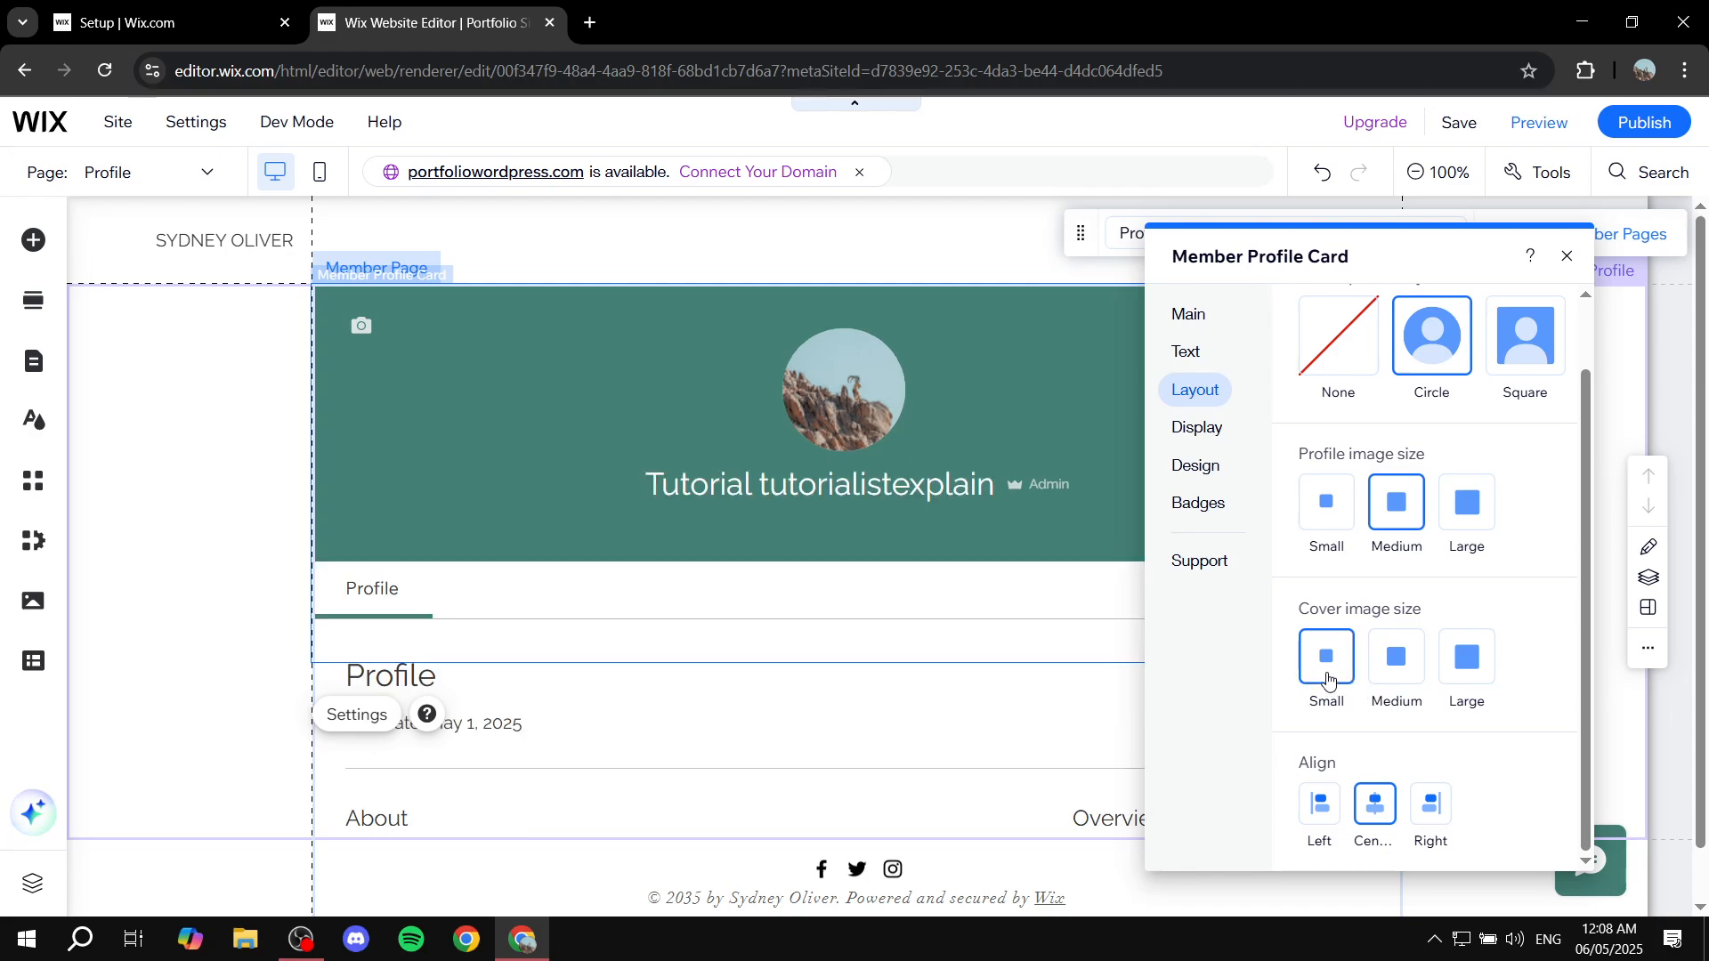
{"action": "left_click", "coordinate": [1388, 663]}
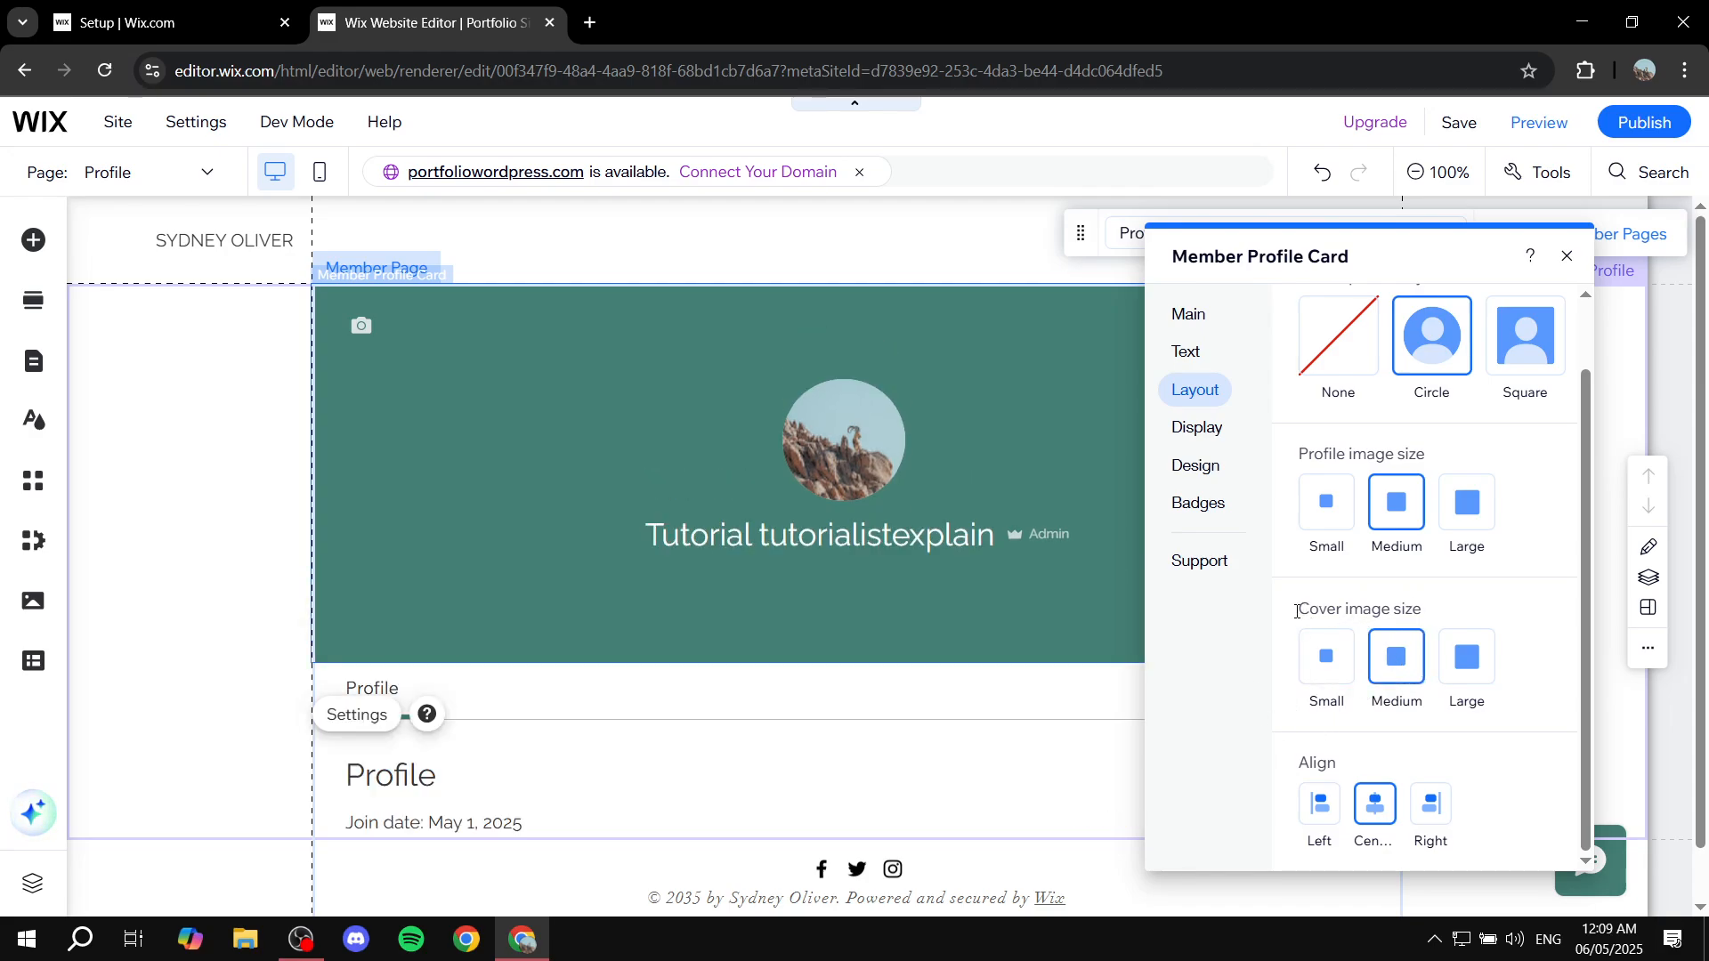
{"action": "left_click_drag", "start_coordinate": [1297, 612], "coordinate": [1515, 616]}
{"action": "left_click", "coordinate": [1517, 605]}
{"action": "left_click_drag", "start_coordinate": [1292, 780], "coordinate": [1363, 758]}
{"action": "left_click", "coordinate": [1377, 755]}
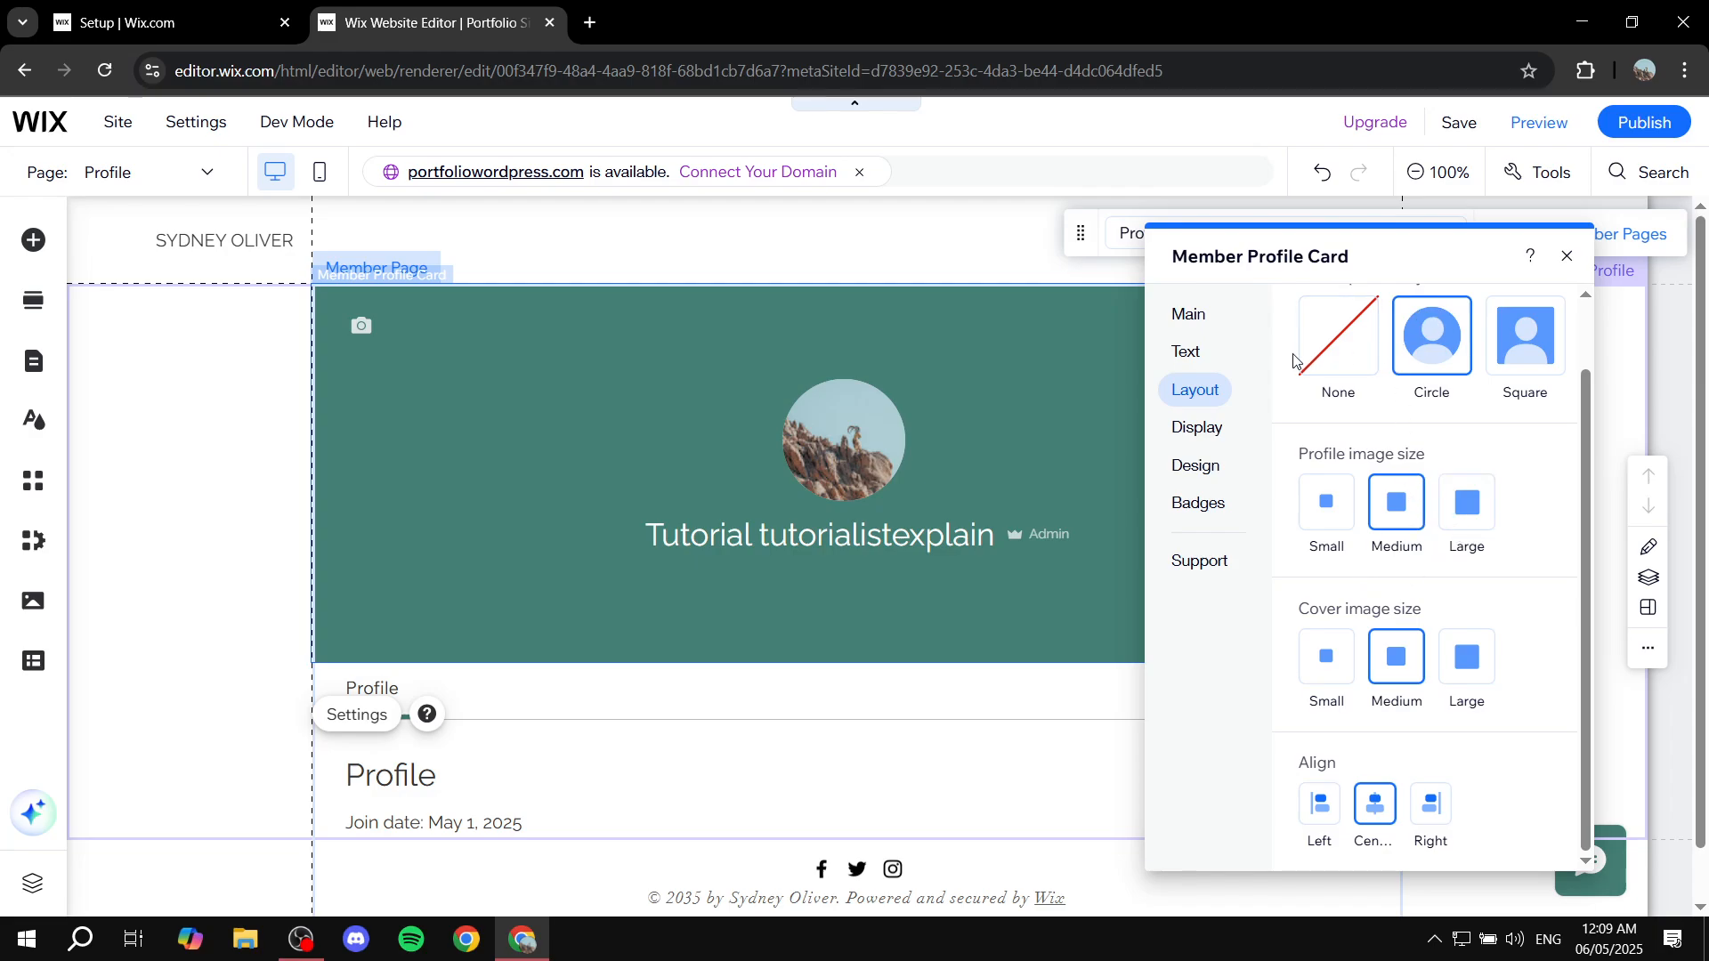
Step: Review the profile card's display options, button and counter labels, and text design settings
{"action": "left_click", "coordinate": [1209, 434]}
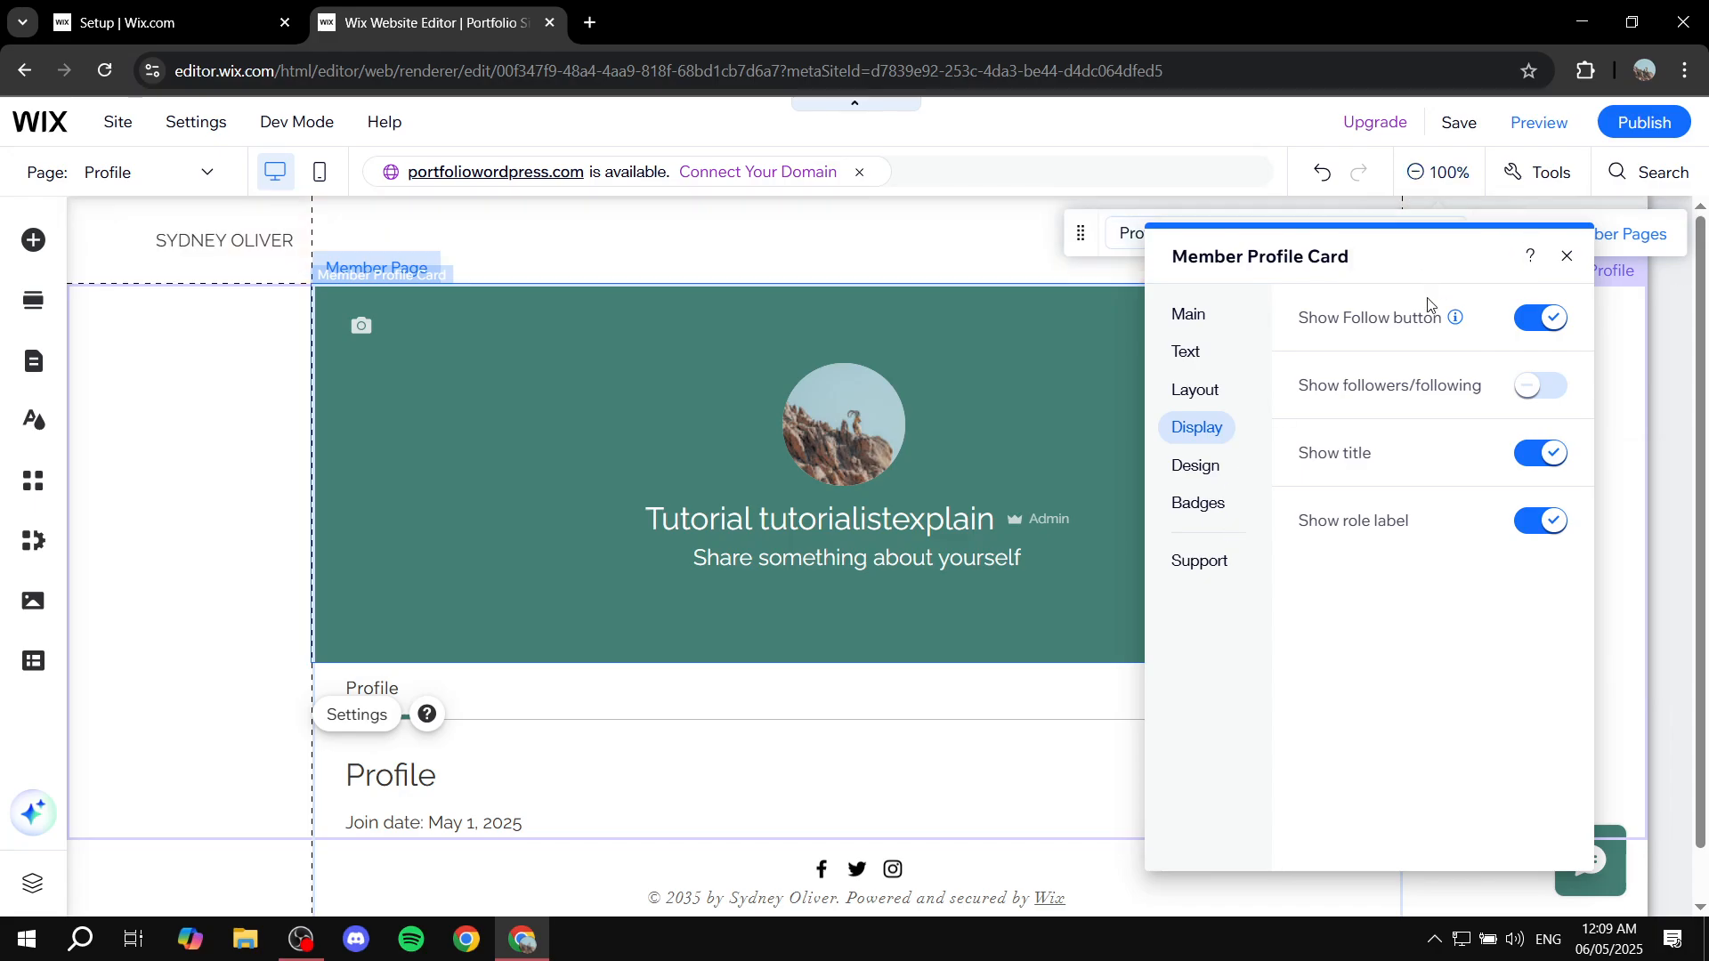
{"action": "left_click", "coordinate": [1185, 353]}
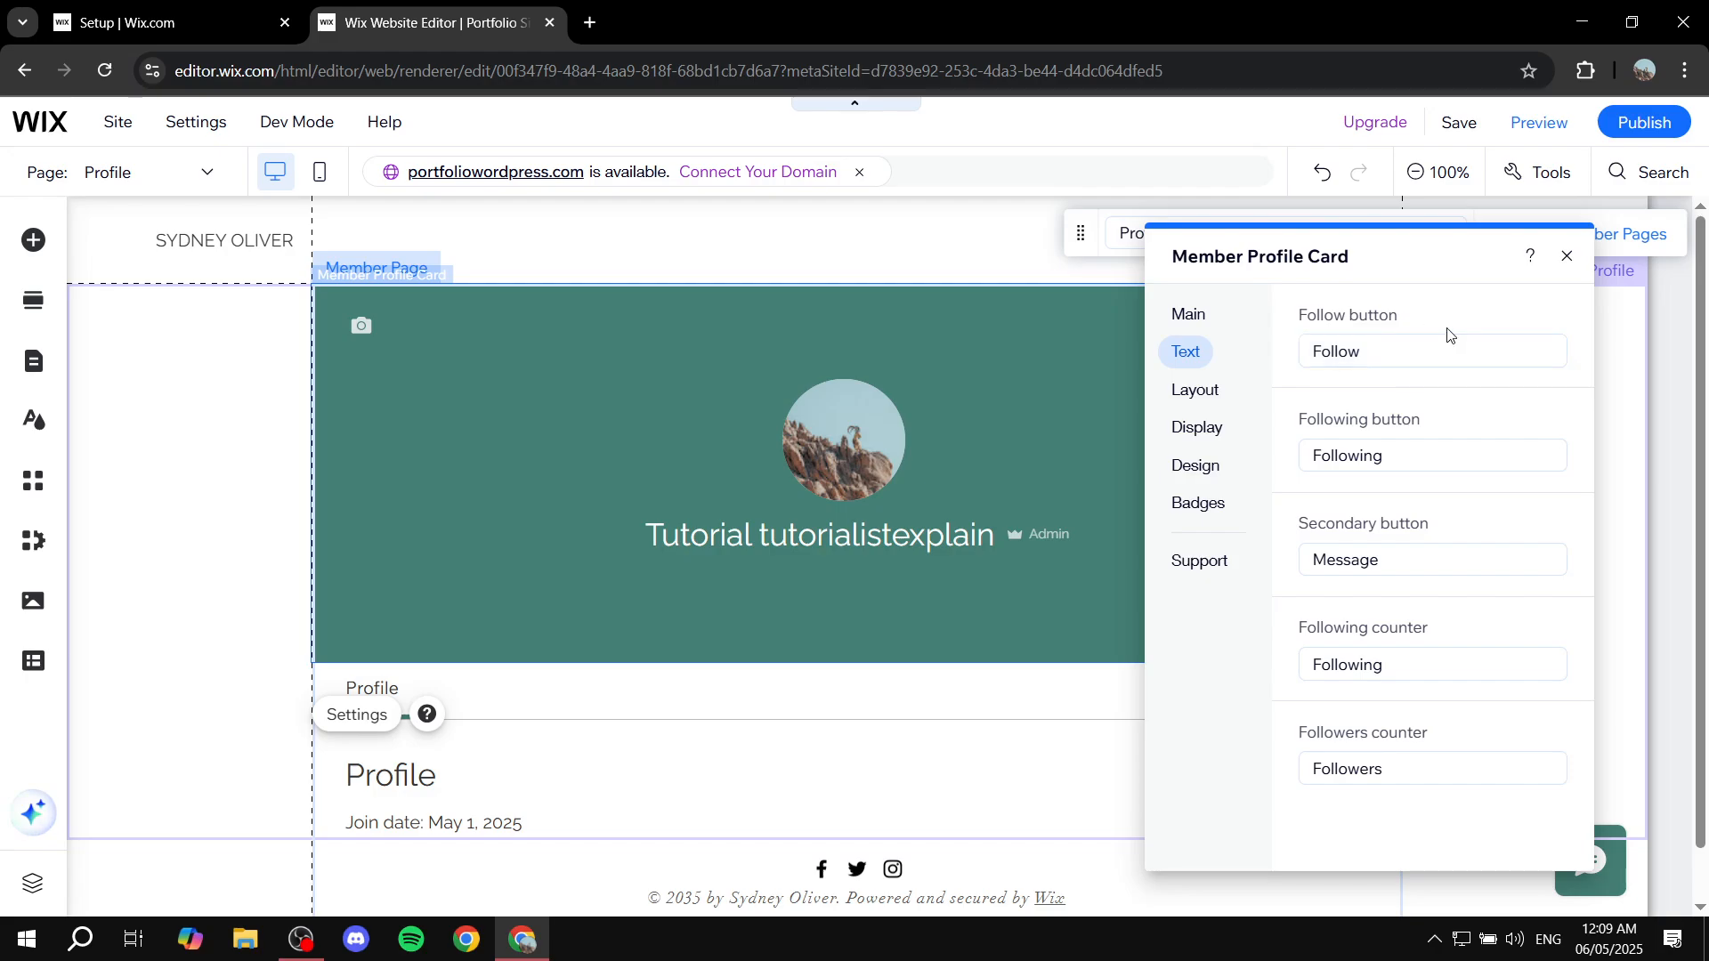
{"action": "left_click_drag", "start_coordinate": [1389, 253], "coordinate": [1142, 254]}
{"action": "left_click", "coordinate": [959, 455]}
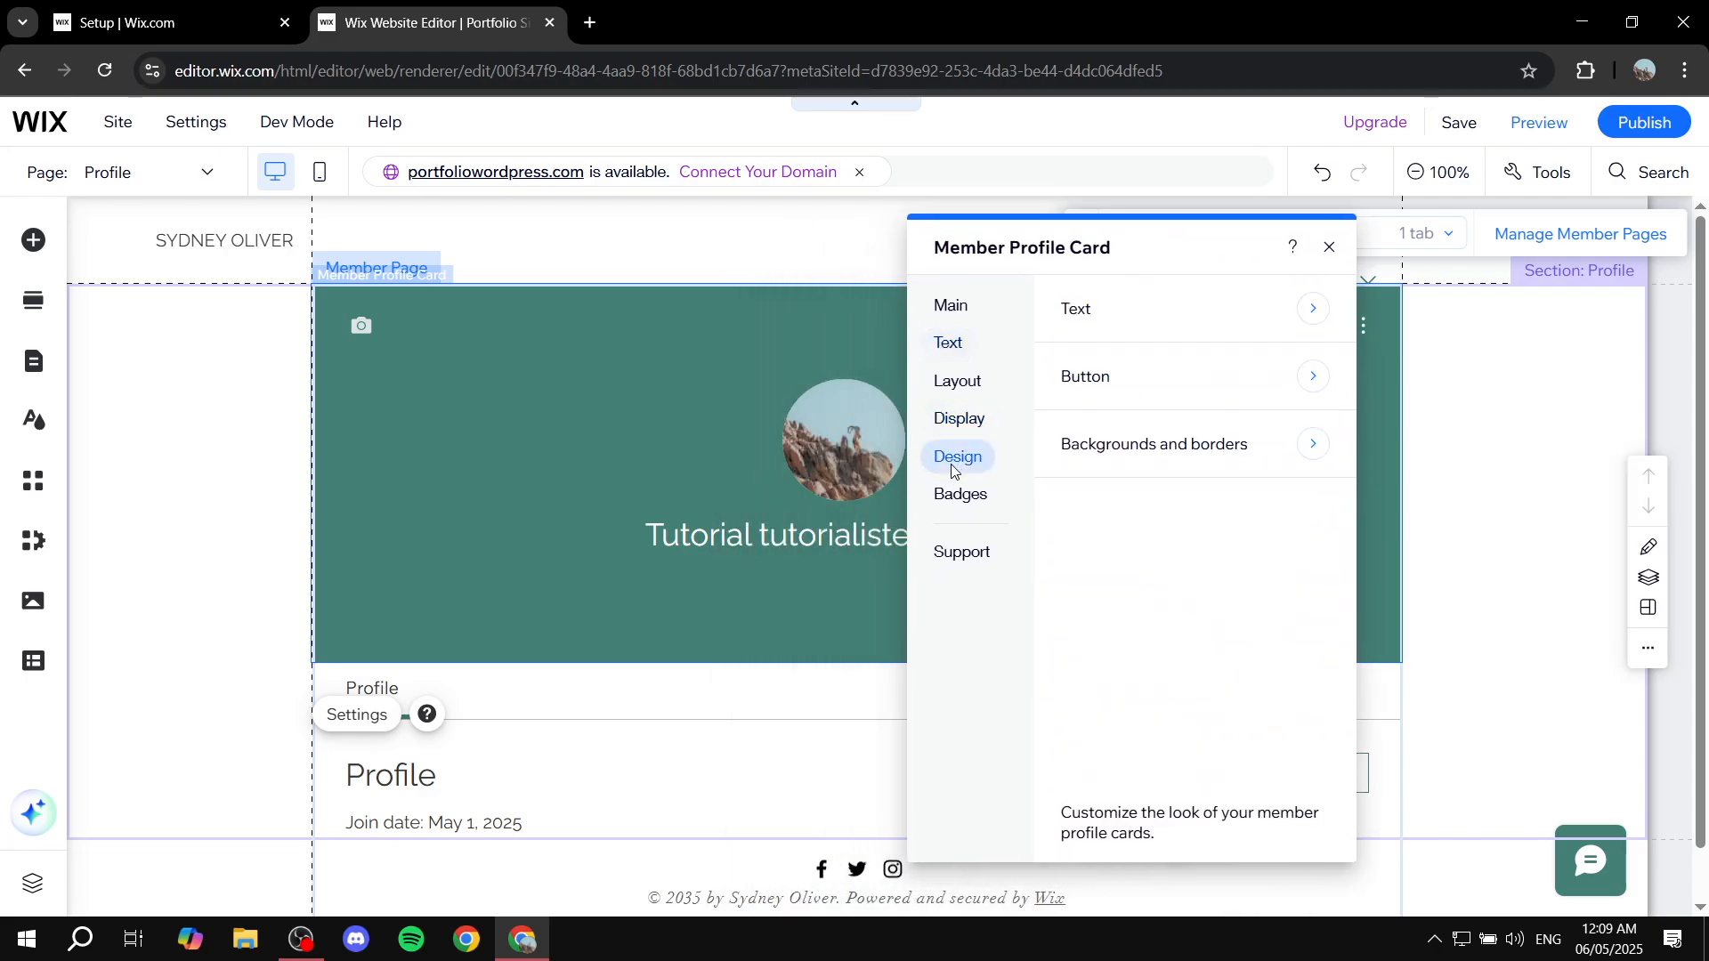
{"action": "left_click", "coordinate": [1184, 321]}
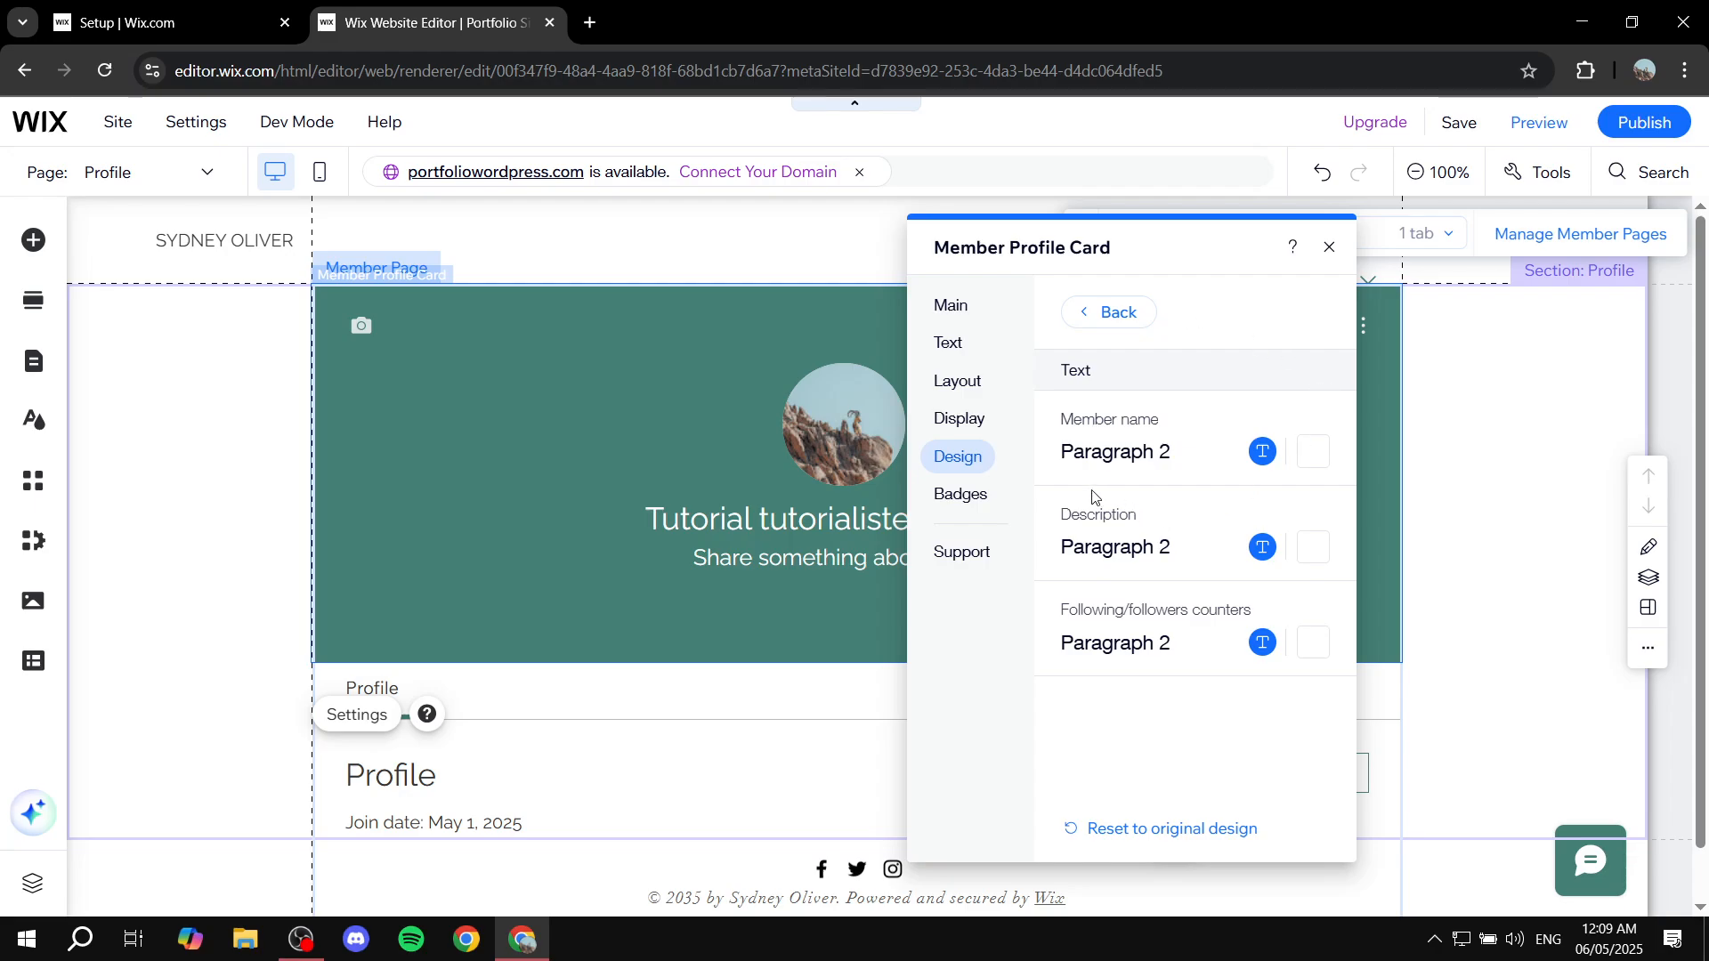
{"action": "left_click", "coordinate": [1095, 318]}
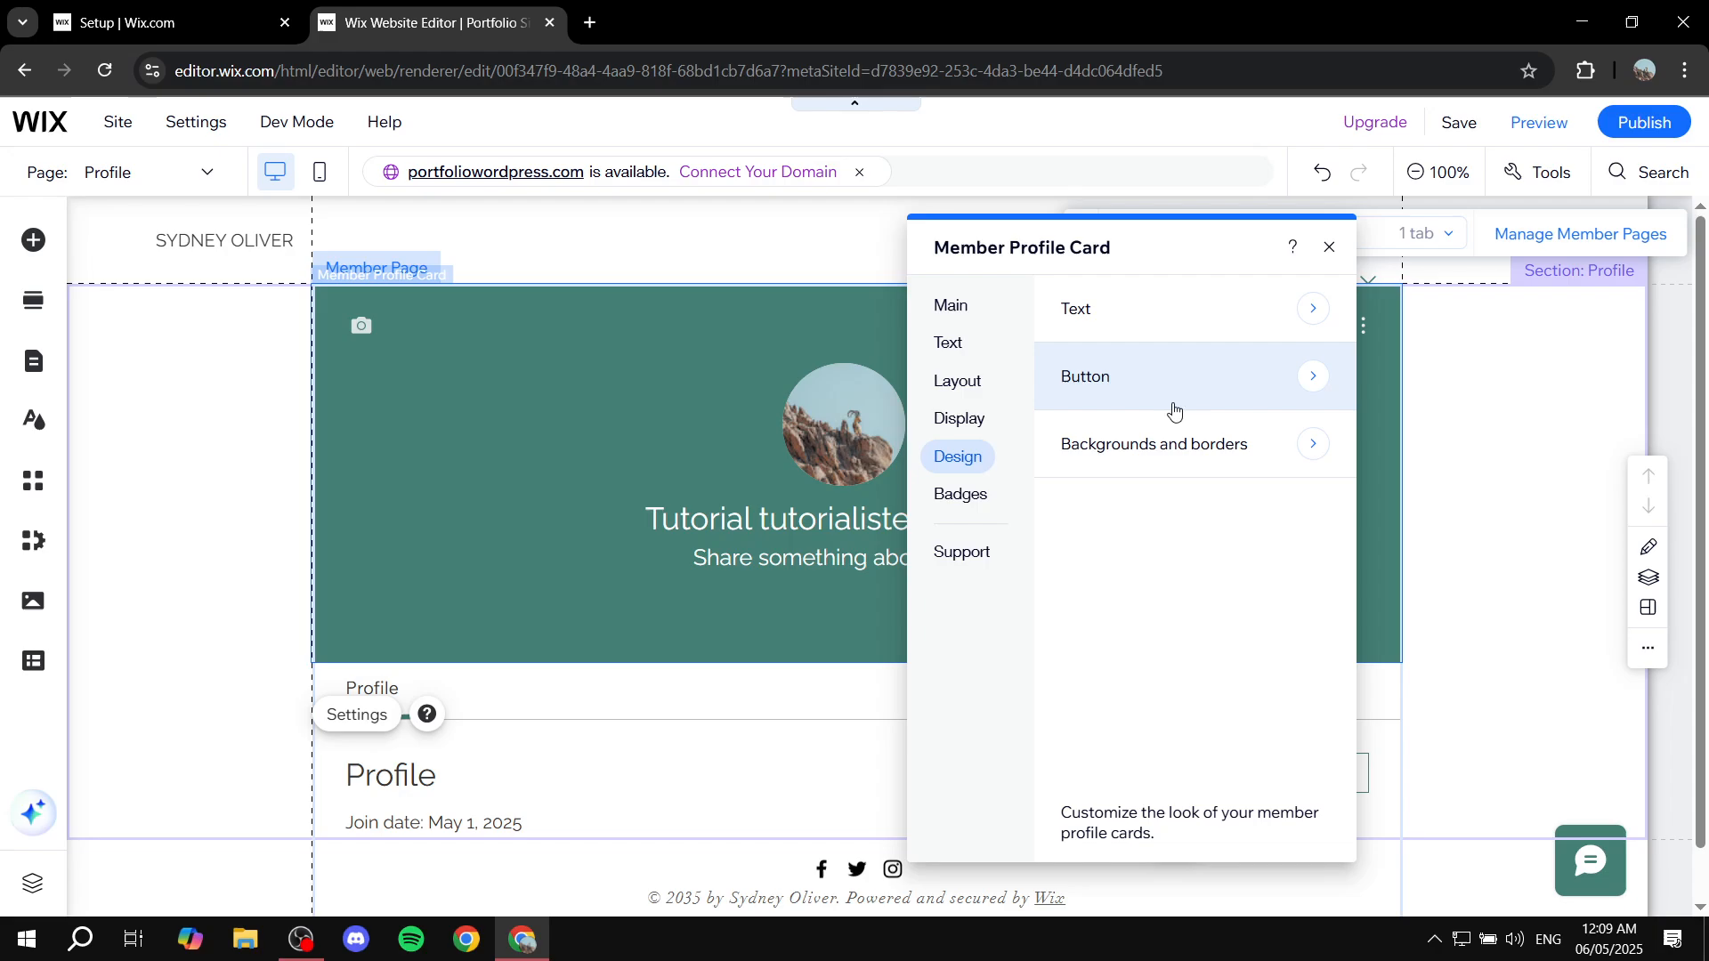
Step: Try red #E20D0D as the profile card's default cover color, then apply the custom green #2FAA93 and close the card's settings
{"action": "left_click", "coordinate": [1147, 449]}
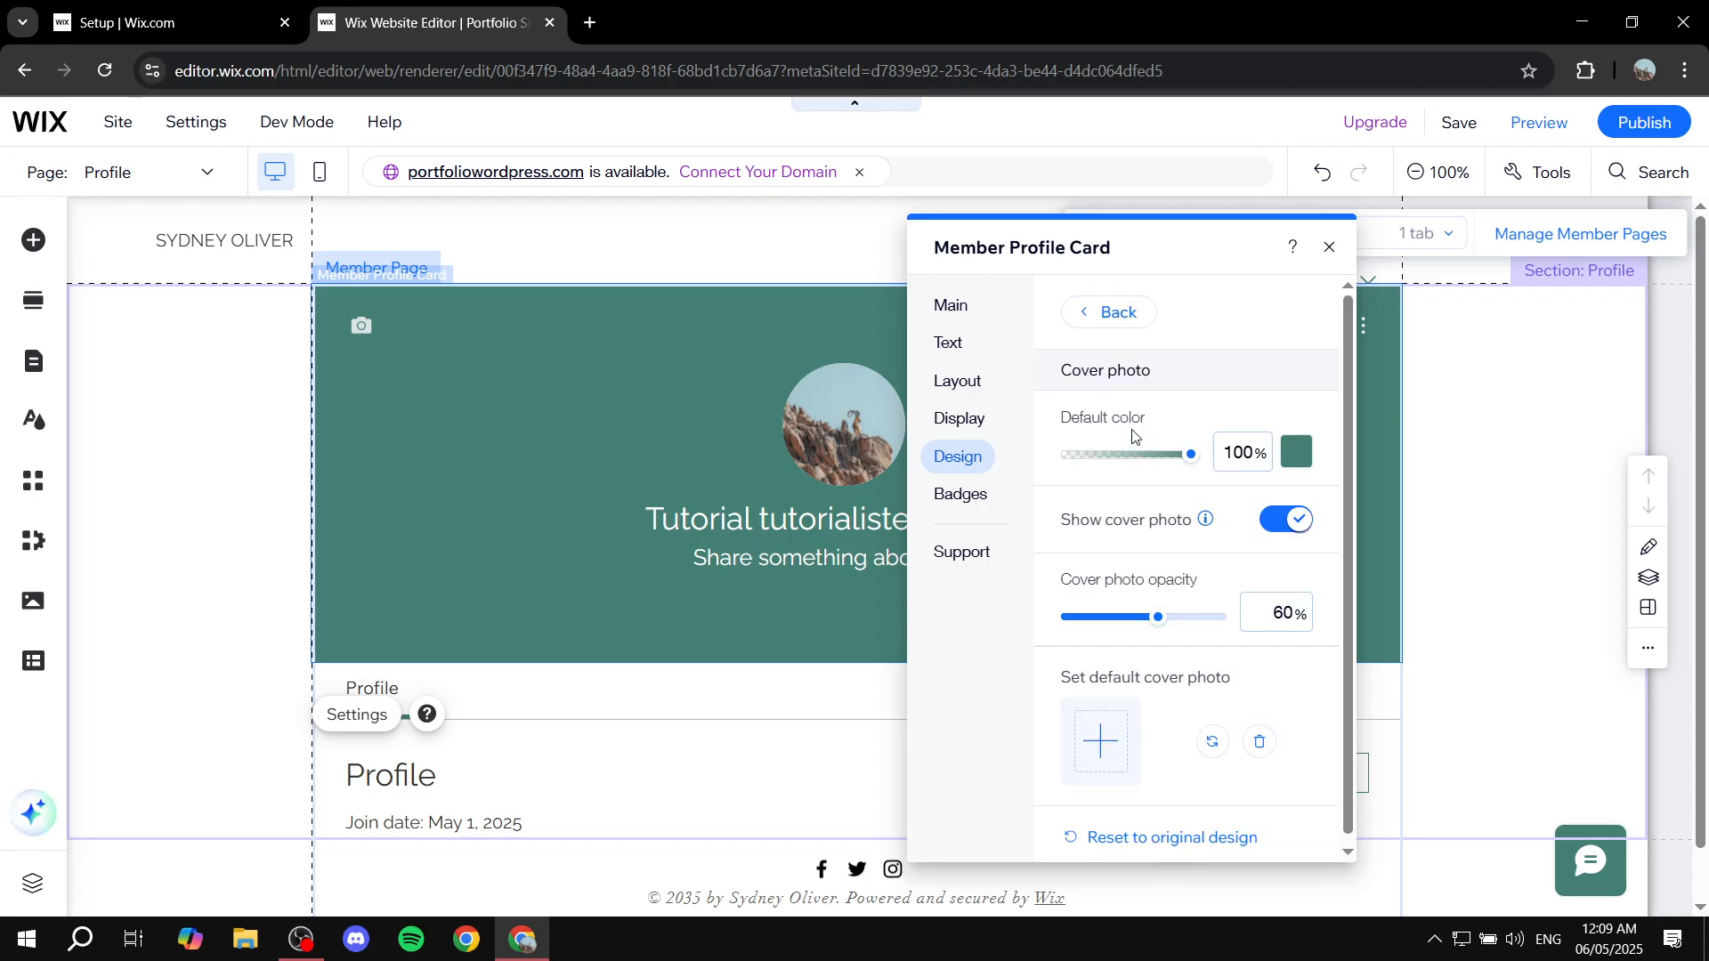
{"action": "left_click", "coordinate": [1295, 452]}
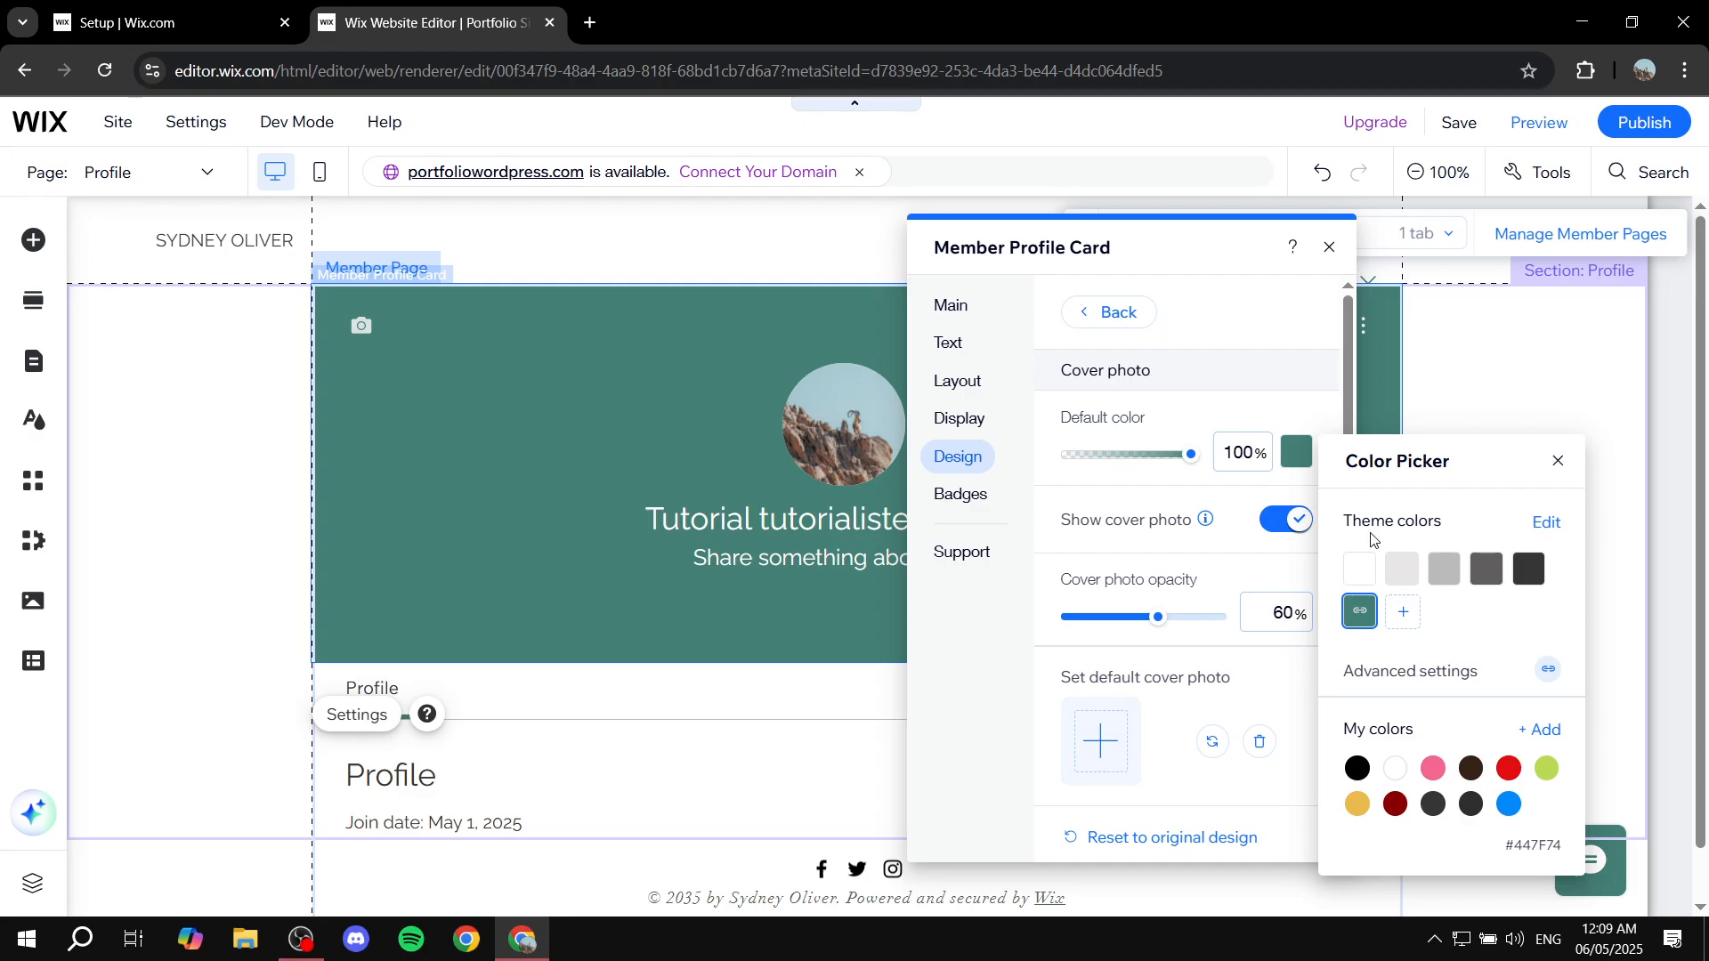
{"action": "left_click", "coordinate": [1510, 769]}
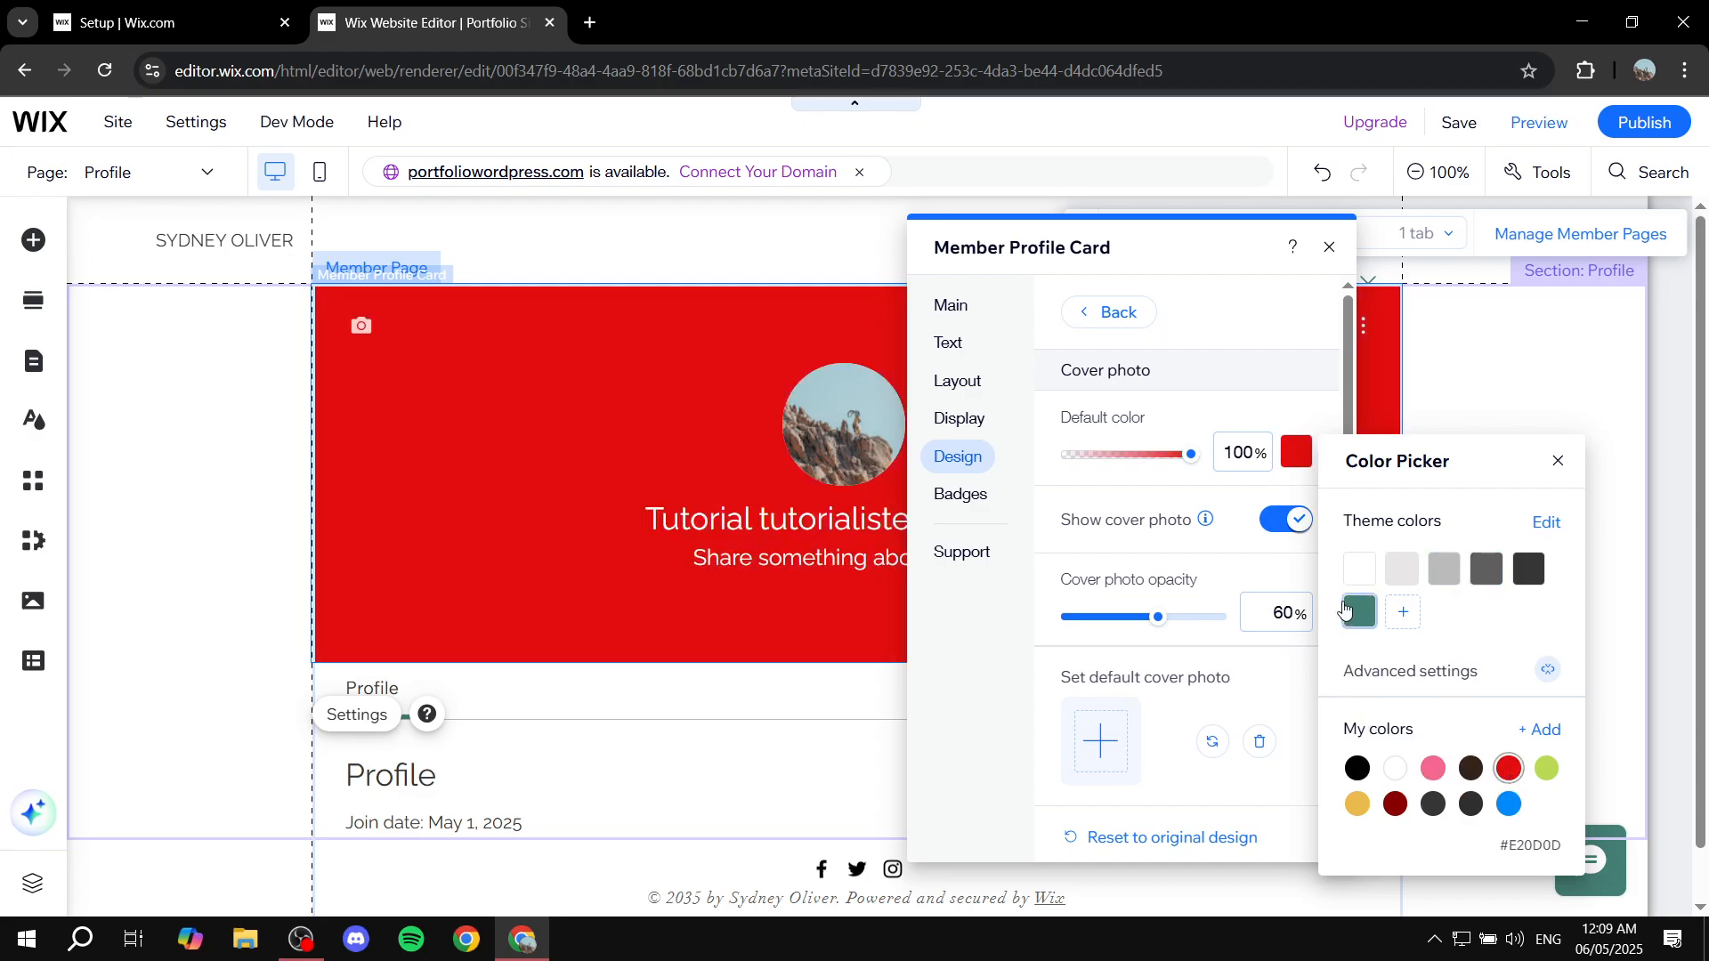
{"action": "left_click", "coordinate": [1347, 620]}
{"action": "left_click", "coordinate": [1410, 614]}
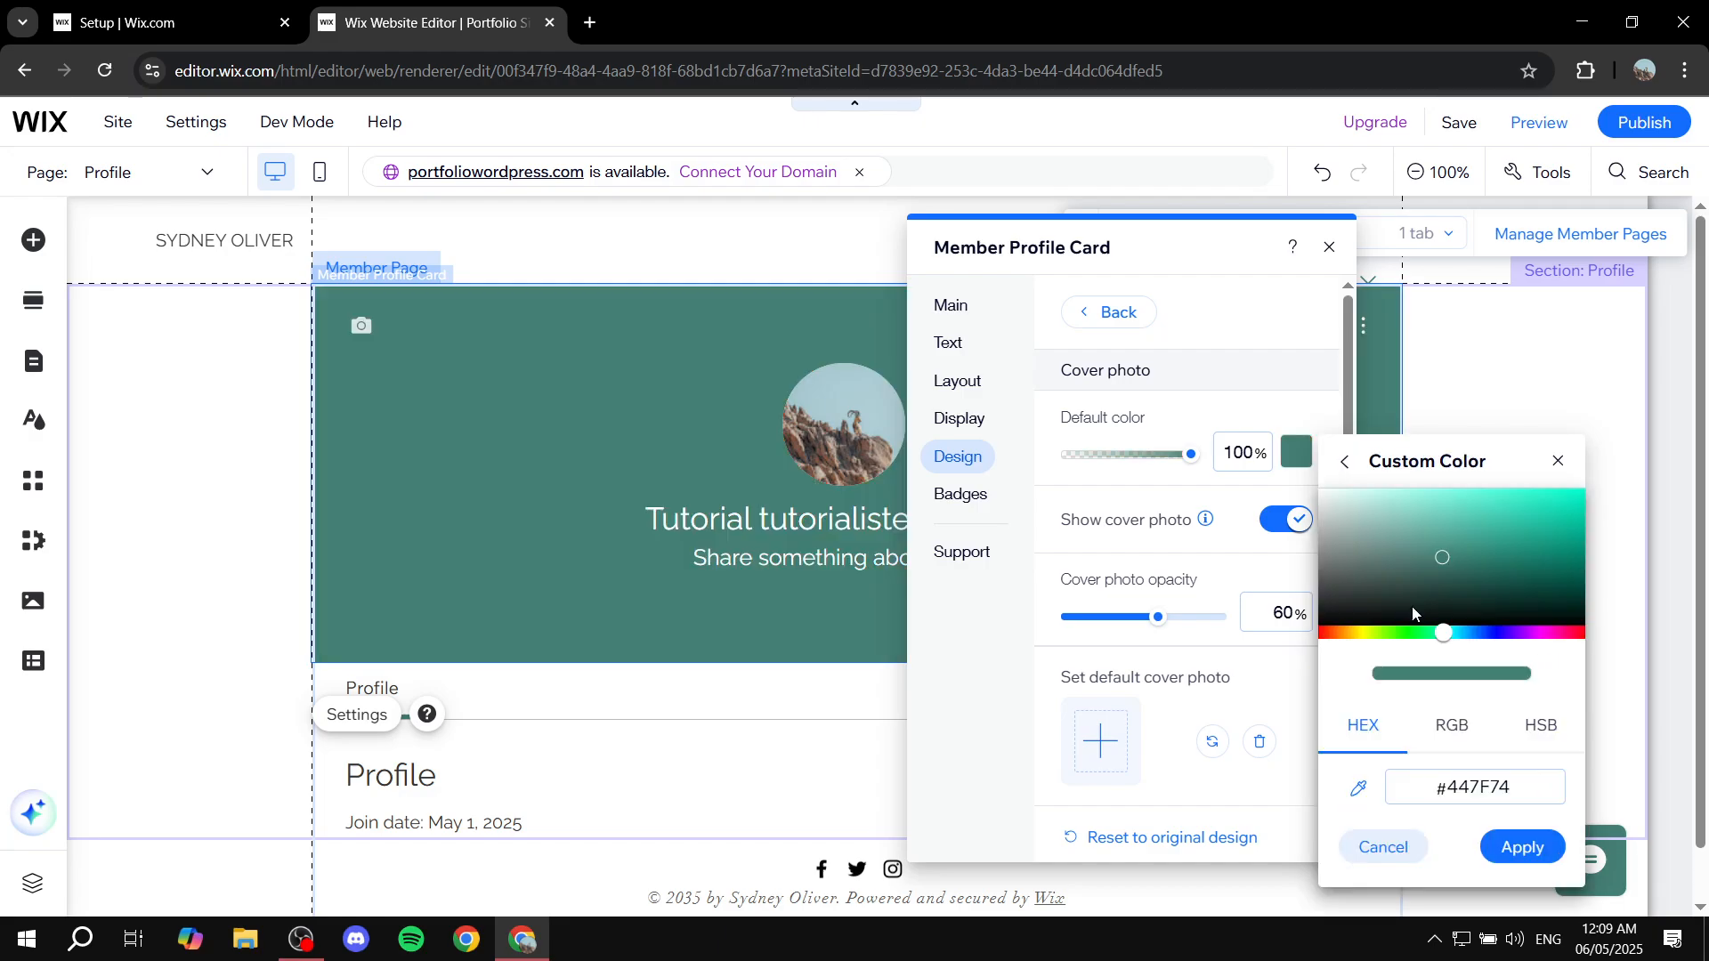
{"action": "left_click_drag", "start_coordinate": [1441, 557], "coordinate": [1511, 533]}
{"action": "left_click", "coordinate": [1523, 845]}
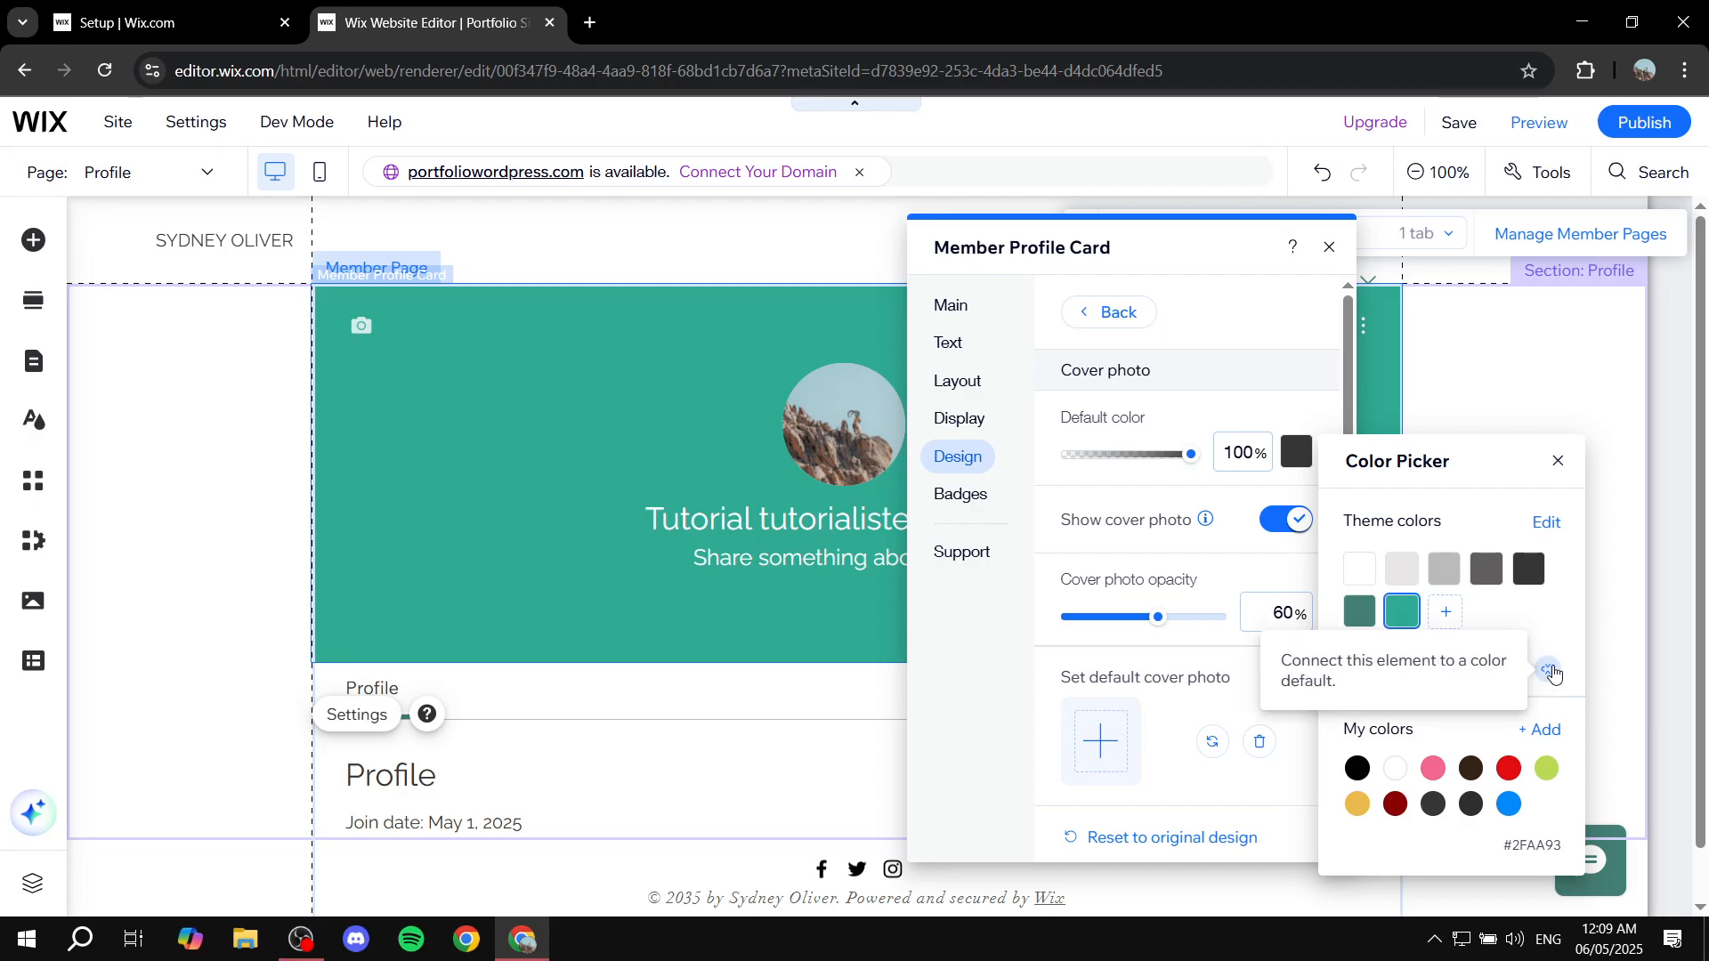
{"action": "left_click", "coordinate": [1554, 461]}
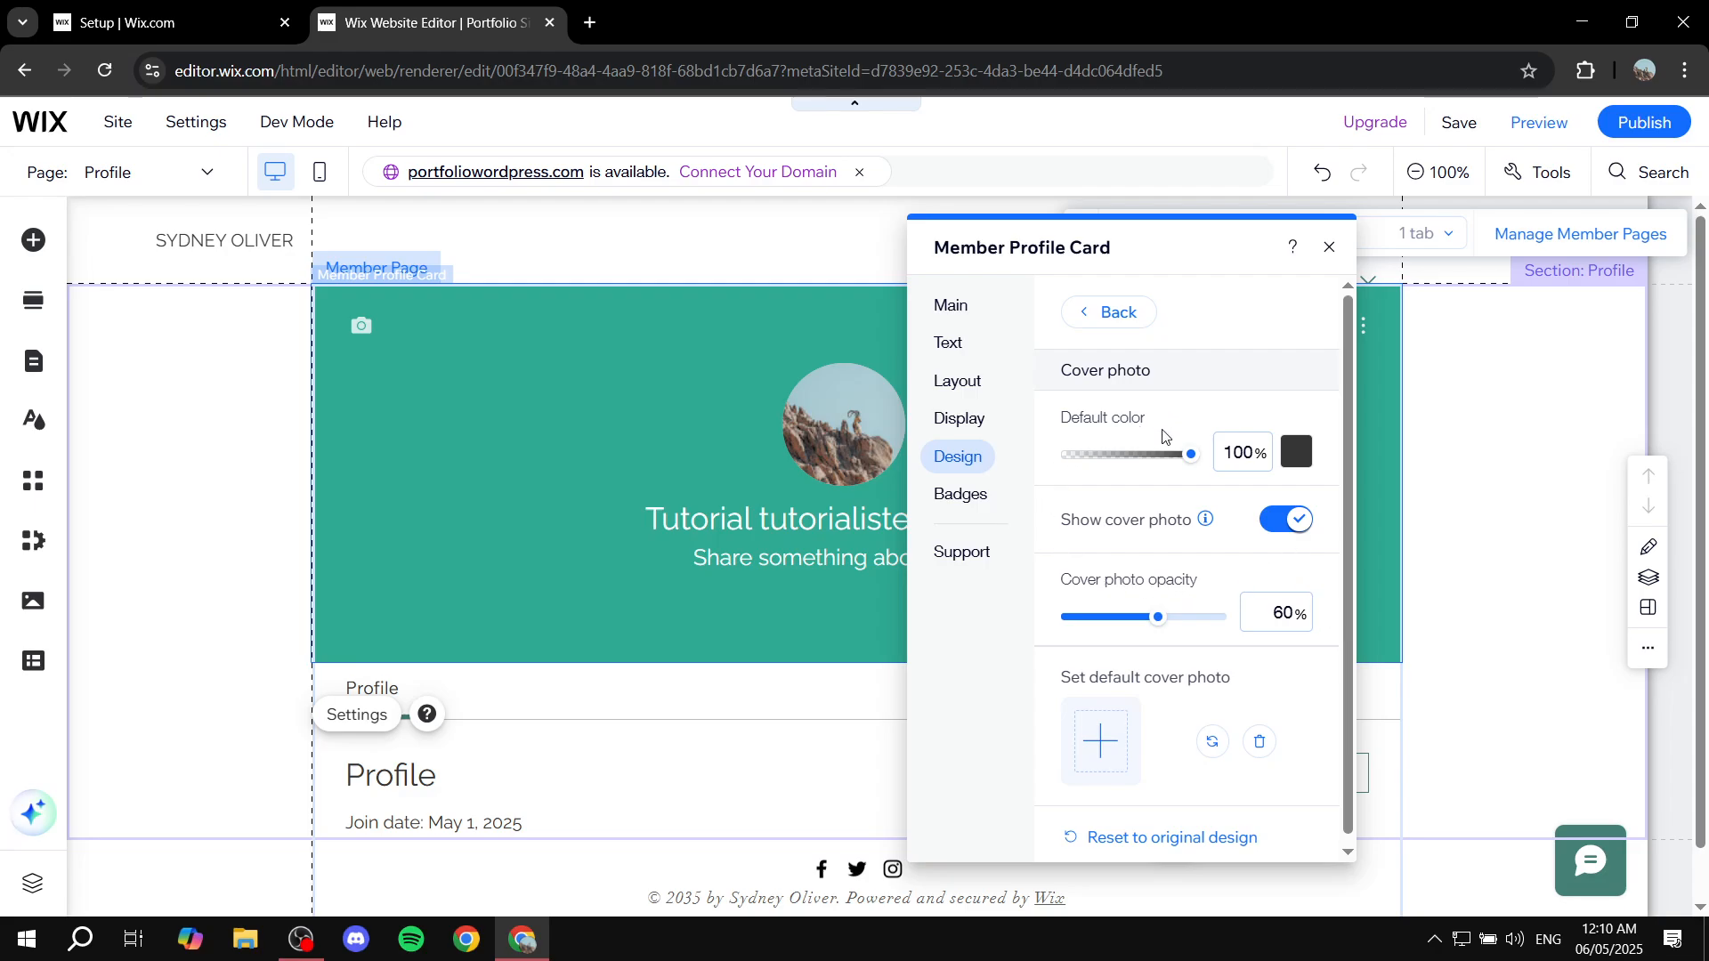
{"action": "scroll", "coordinate": [1157, 454], "scroll_direction": "down", "scroll_amount": 1}
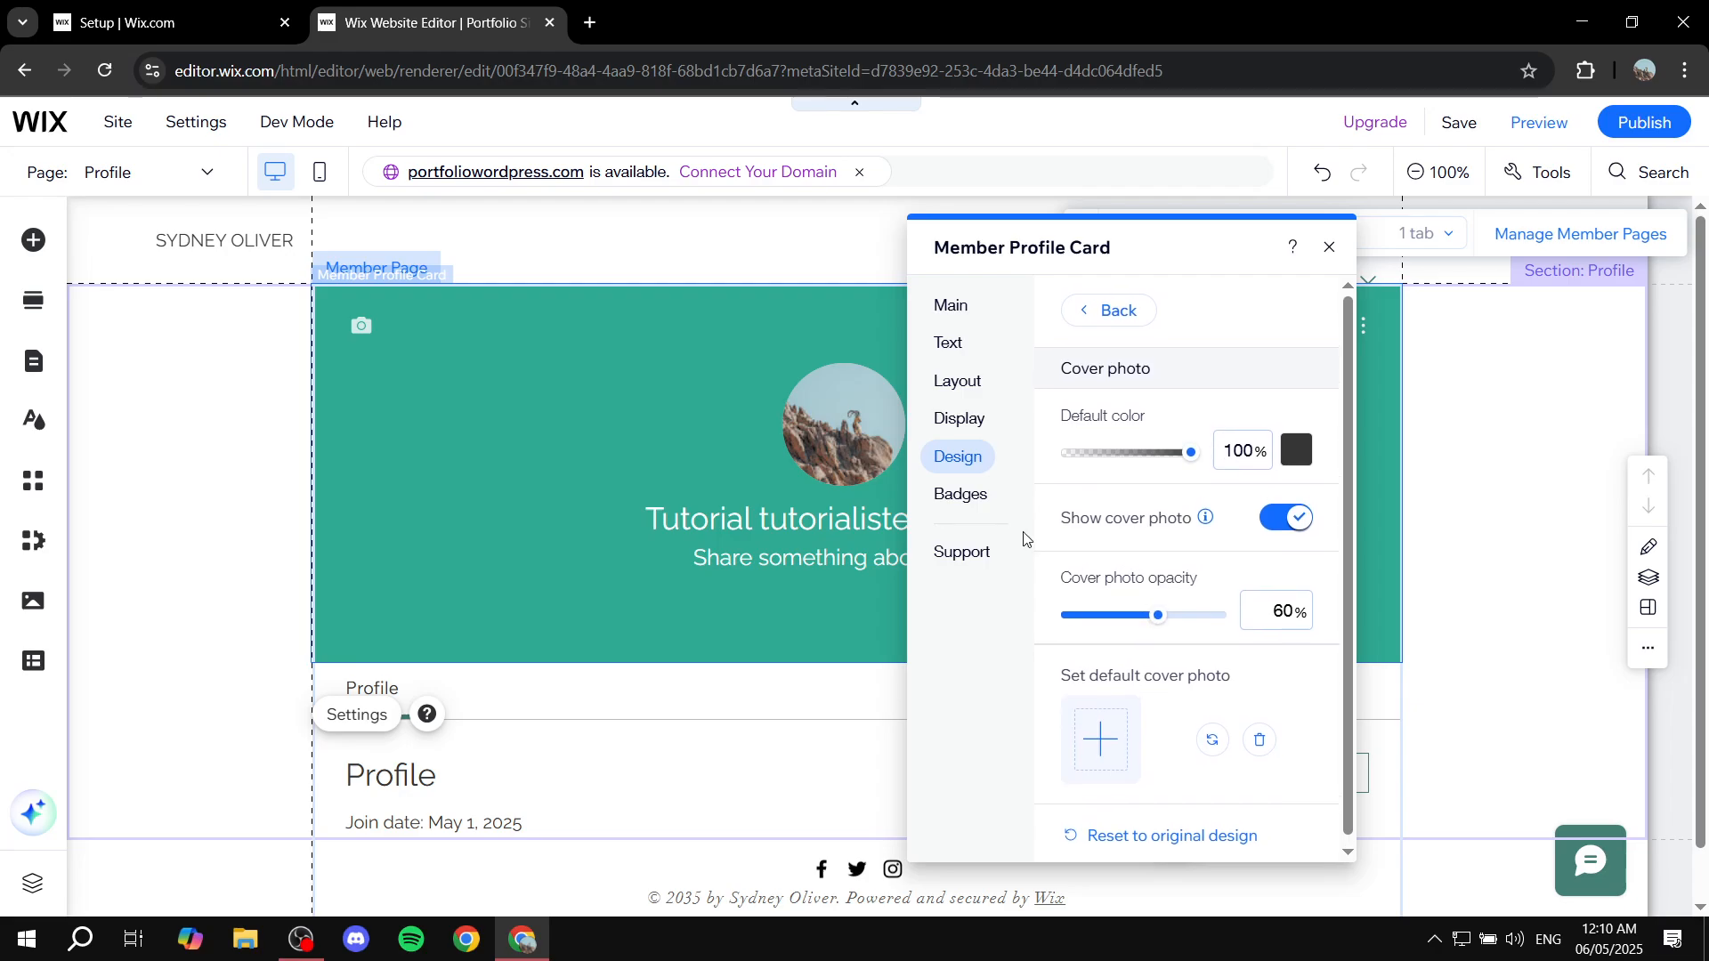
{"action": "left_click", "coordinate": [1329, 249]}
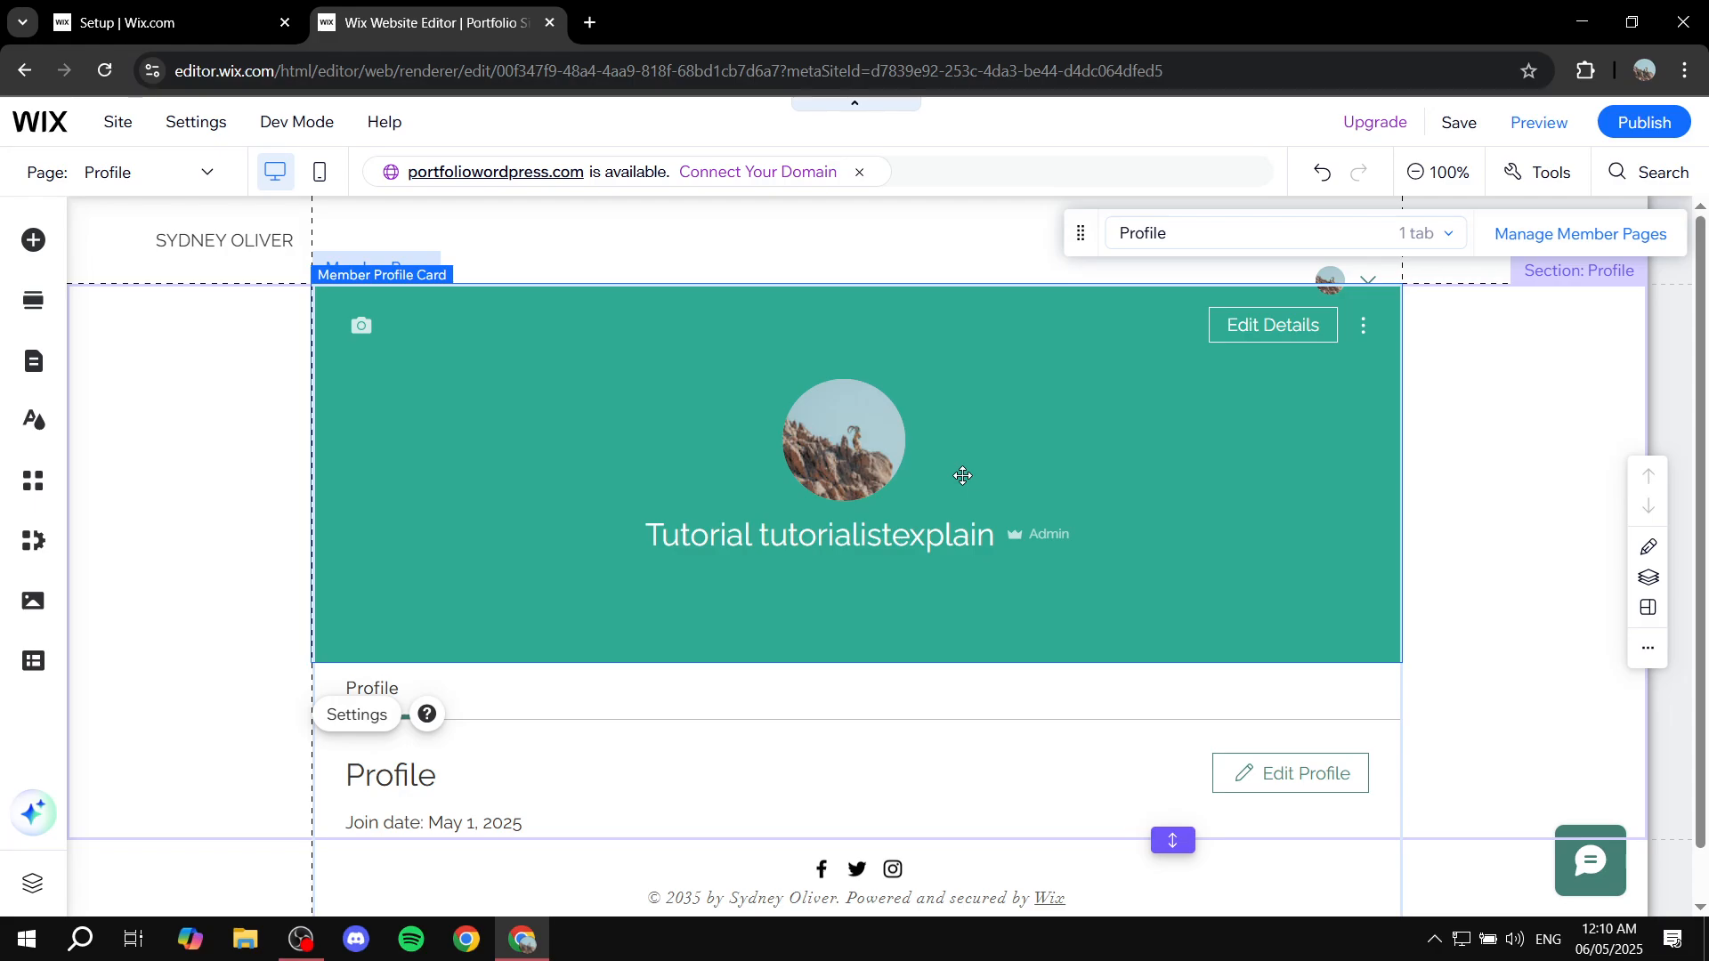
Step: Extend the Profile page section downward to a height of about 812 px so it holds the About and Overview areas
{"action": "scroll", "coordinate": [961, 476], "scroll_direction": "down", "scroll_amount": 1}
{"action": "left_click", "coordinate": [801, 761]}
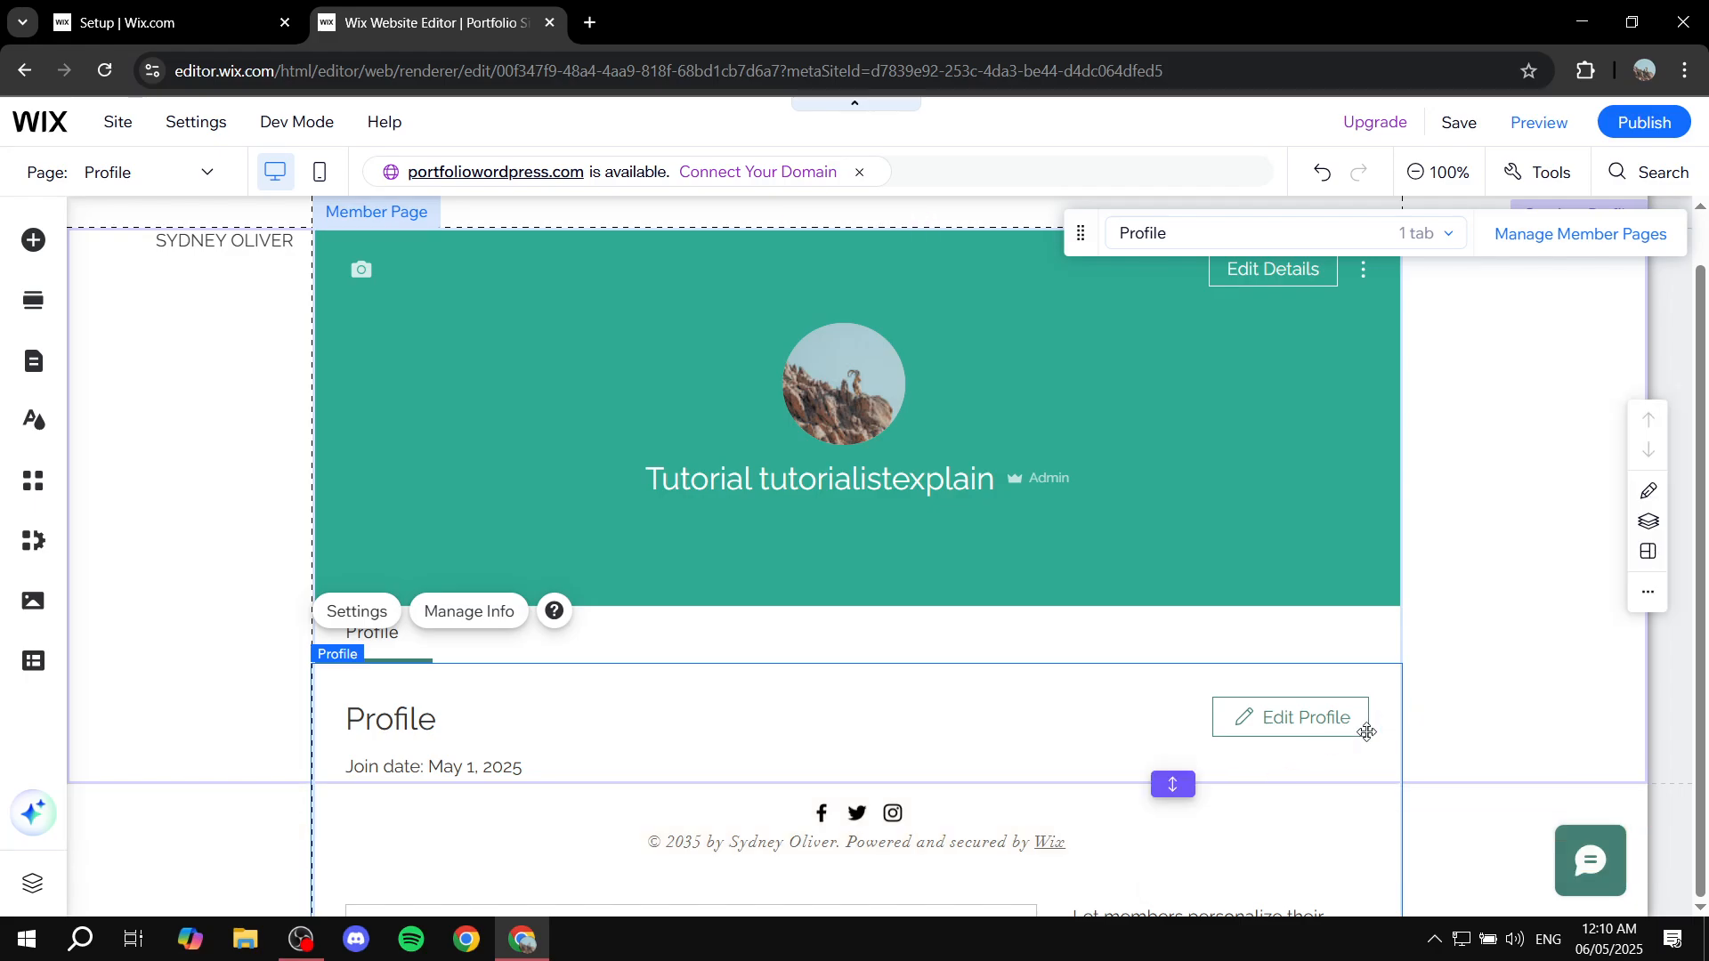
{"action": "left_click_drag", "start_coordinate": [1175, 786], "coordinate": [1190, 888]}
{"action": "scroll", "coordinate": [1315, 709], "scroll_direction": "down", "scroll_amount": 2}
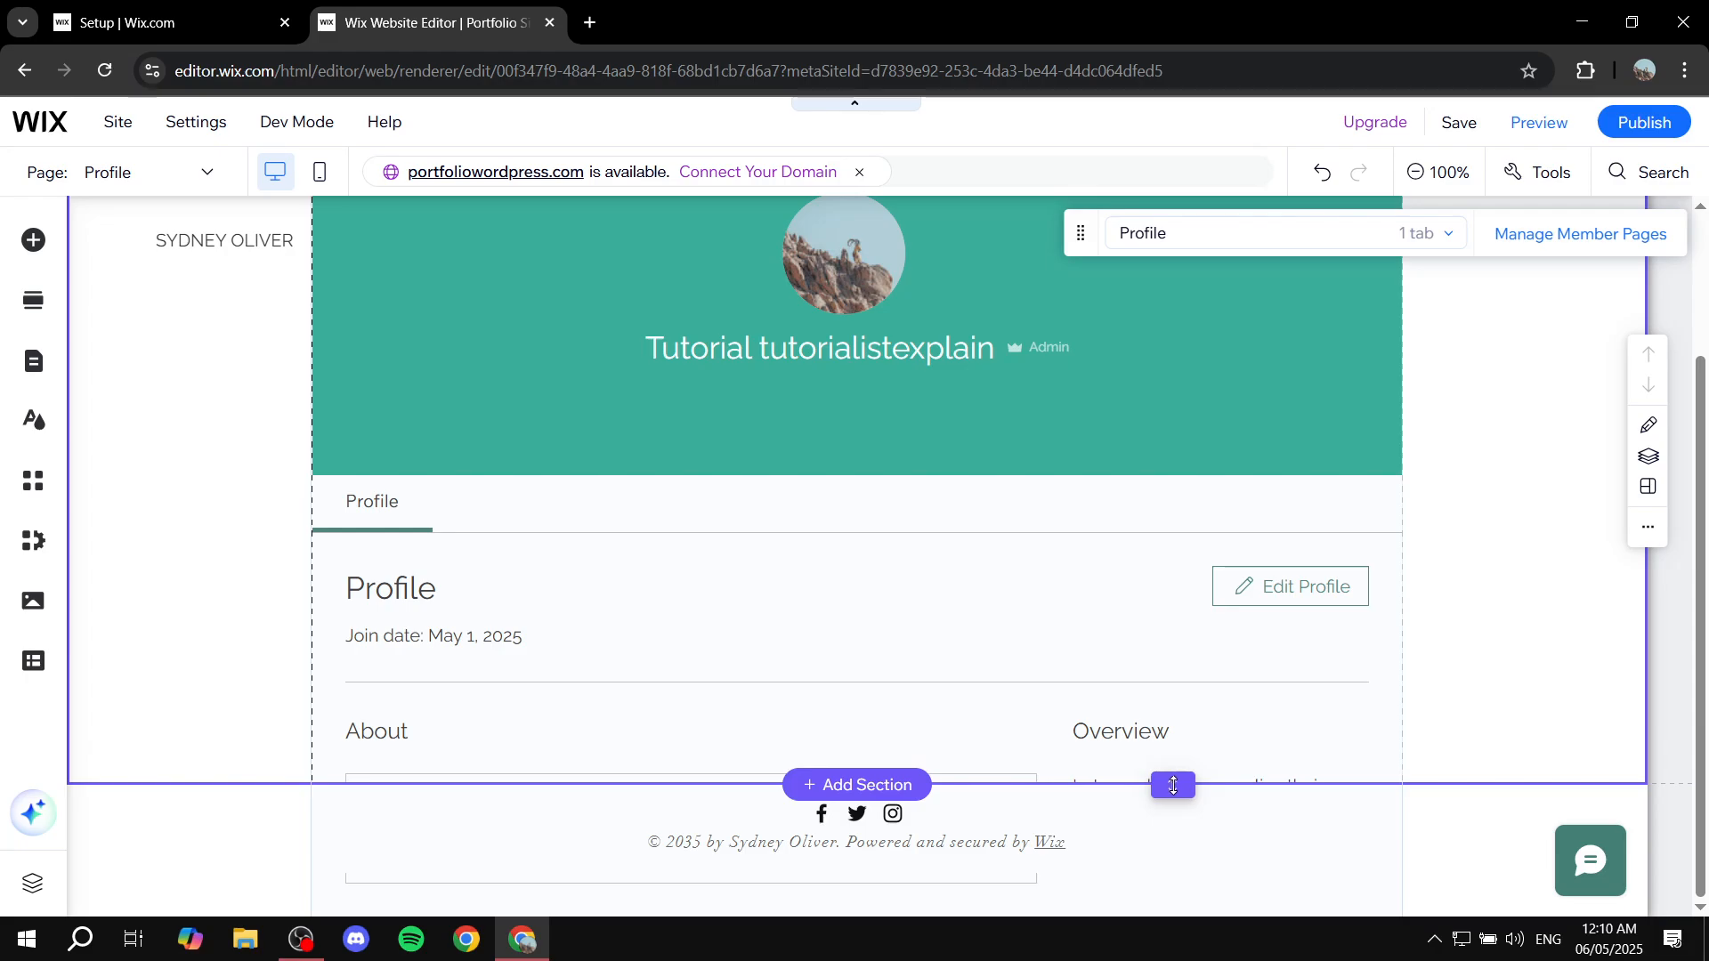
{"action": "scroll", "coordinate": [1211, 625], "scroll_direction": "down", "scroll_amount": 1}
{"action": "scroll", "coordinate": [1209, 630], "scroll_direction": "up", "scroll_amount": 1}
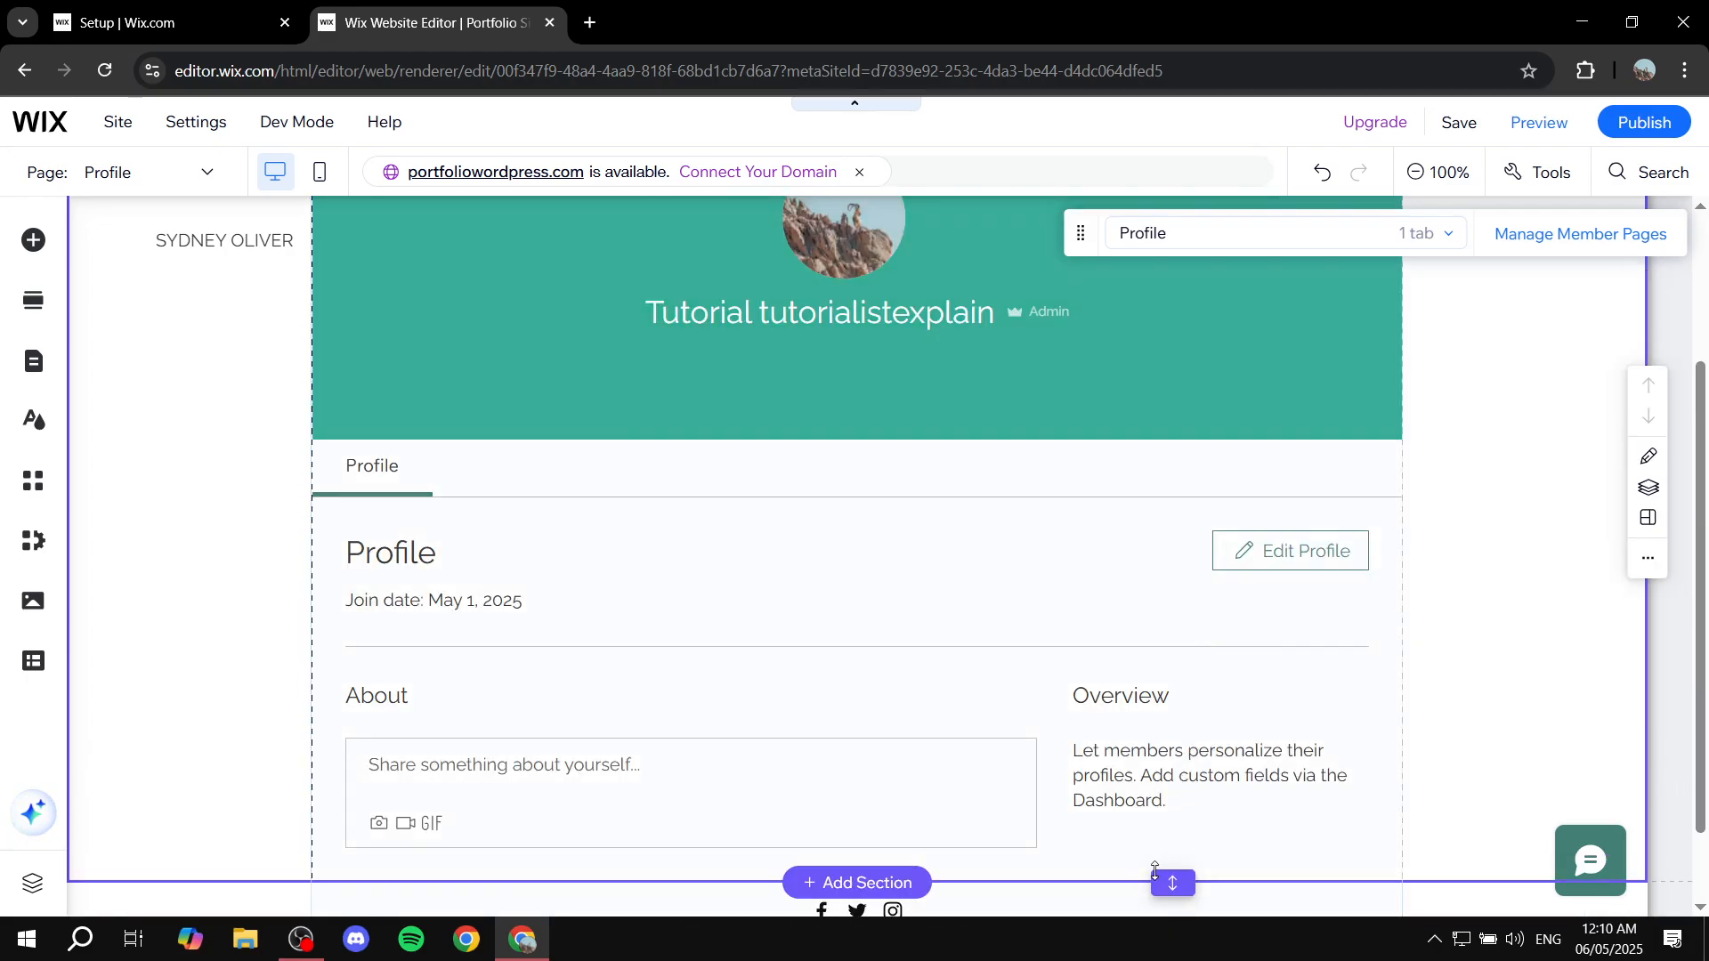
{"action": "left_click_drag", "start_coordinate": [1173, 879], "coordinate": [1173, 919]}
{"action": "scroll", "coordinate": [1282, 499], "scroll_direction": "down", "scroll_amount": 2}
{"action": "scroll", "coordinate": [1164, 734], "scroll_direction": "up", "scroll_amount": 3}
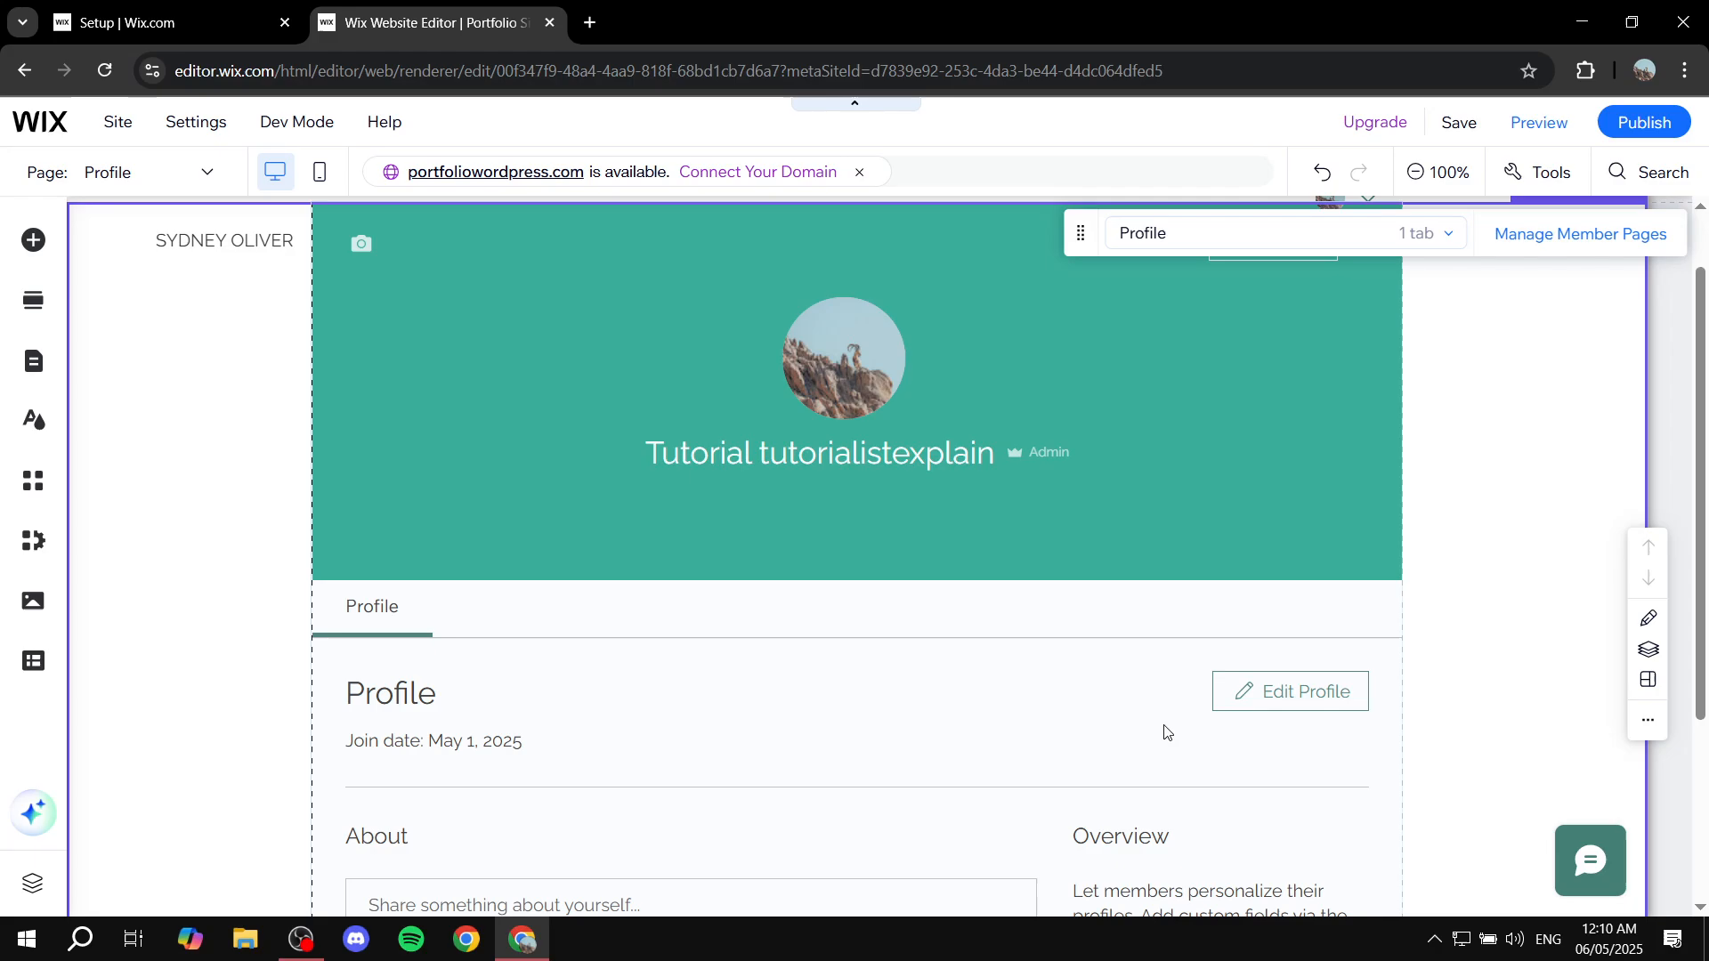
{"action": "scroll", "coordinate": [1179, 683], "scroll_direction": "down", "scroll_amount": 1}
{"action": "scroll", "coordinate": [1179, 684], "scroll_direction": "down", "scroll_amount": 3}
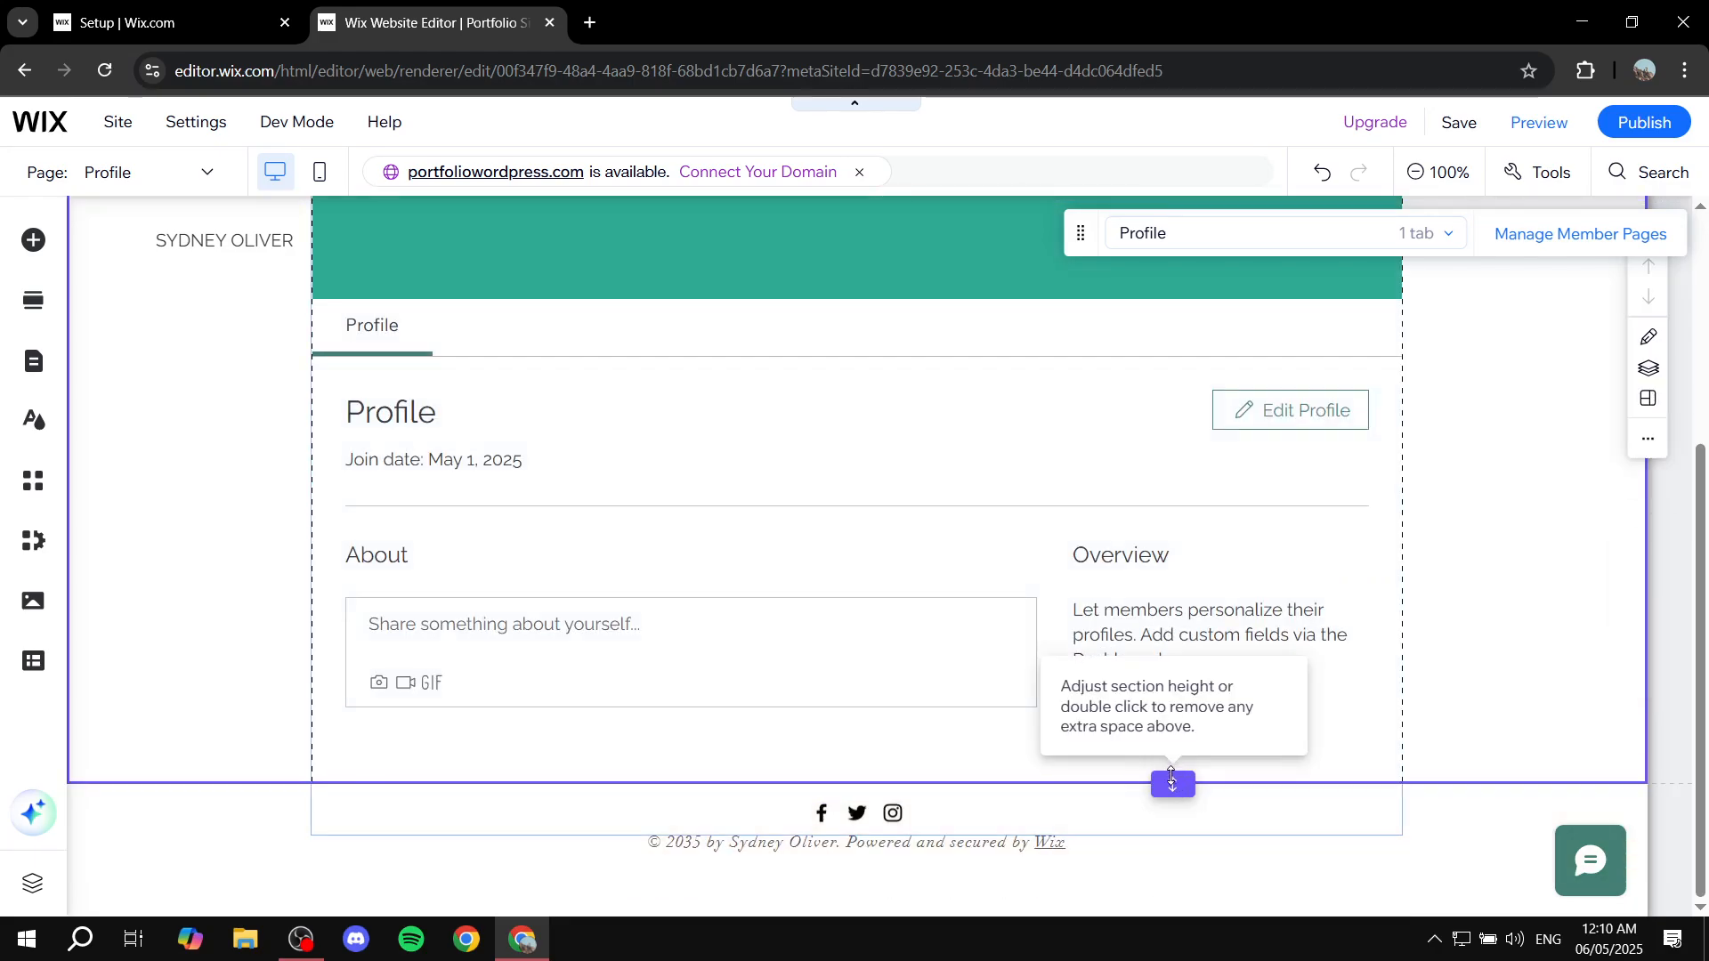
{"action": "left_click_drag", "start_coordinate": [1170, 782], "coordinate": [1172, 822]}
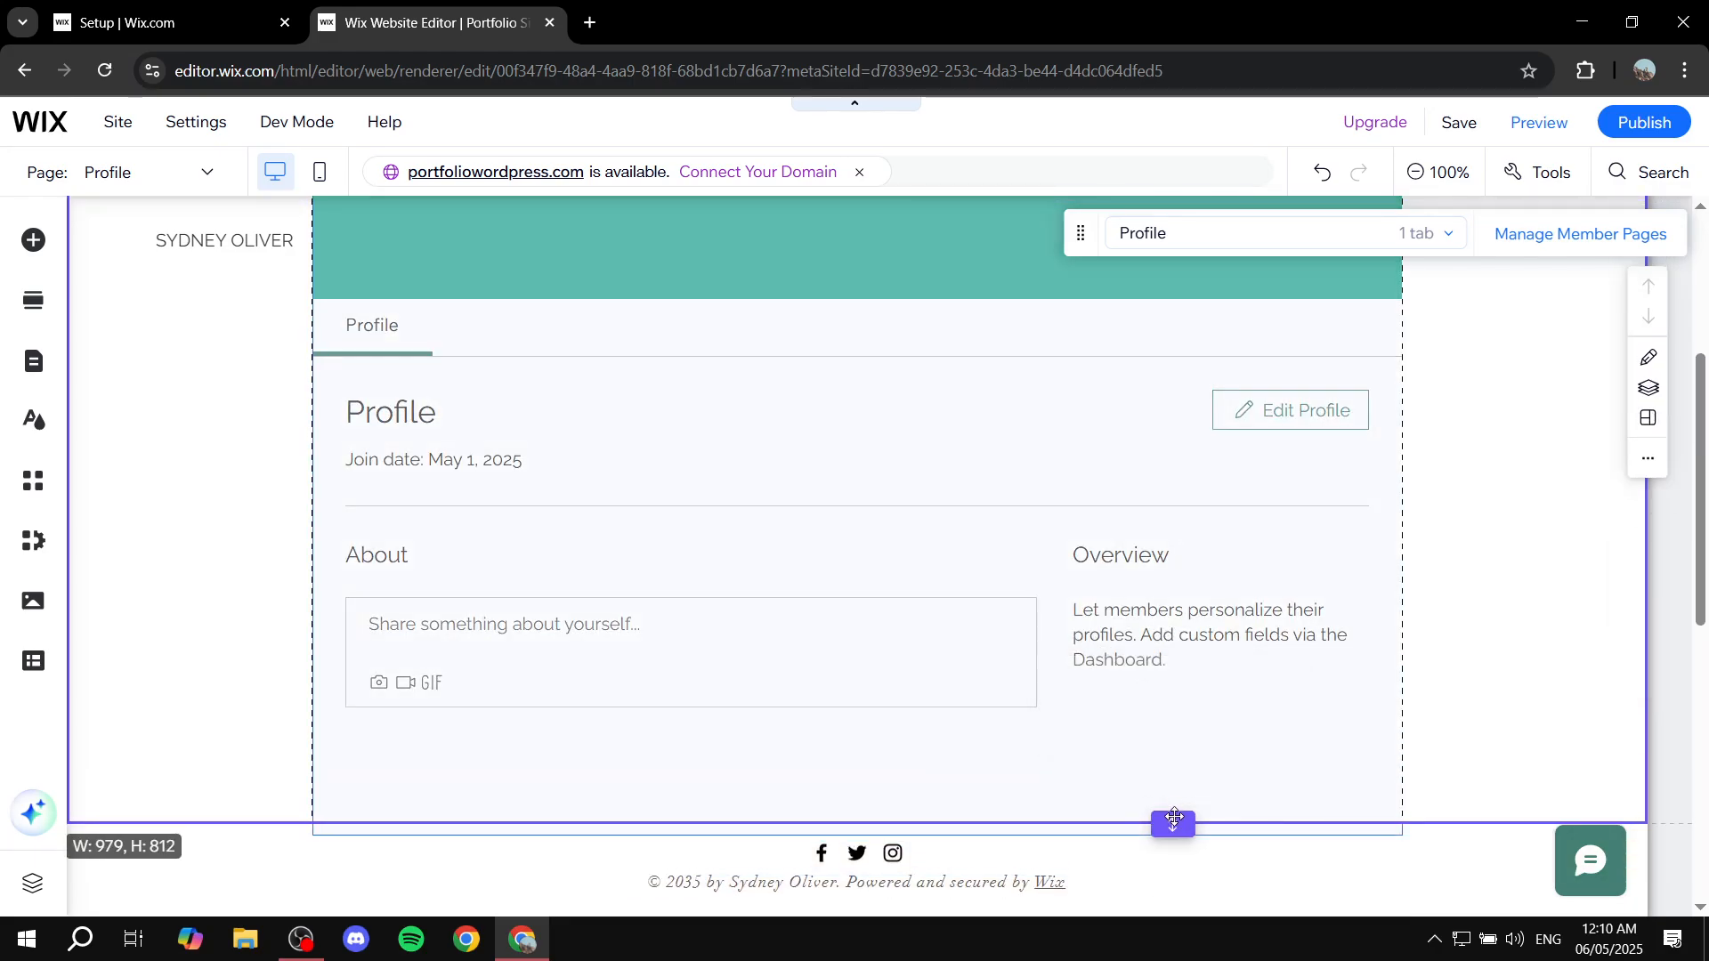
{"action": "left_click", "coordinate": [1255, 708]}
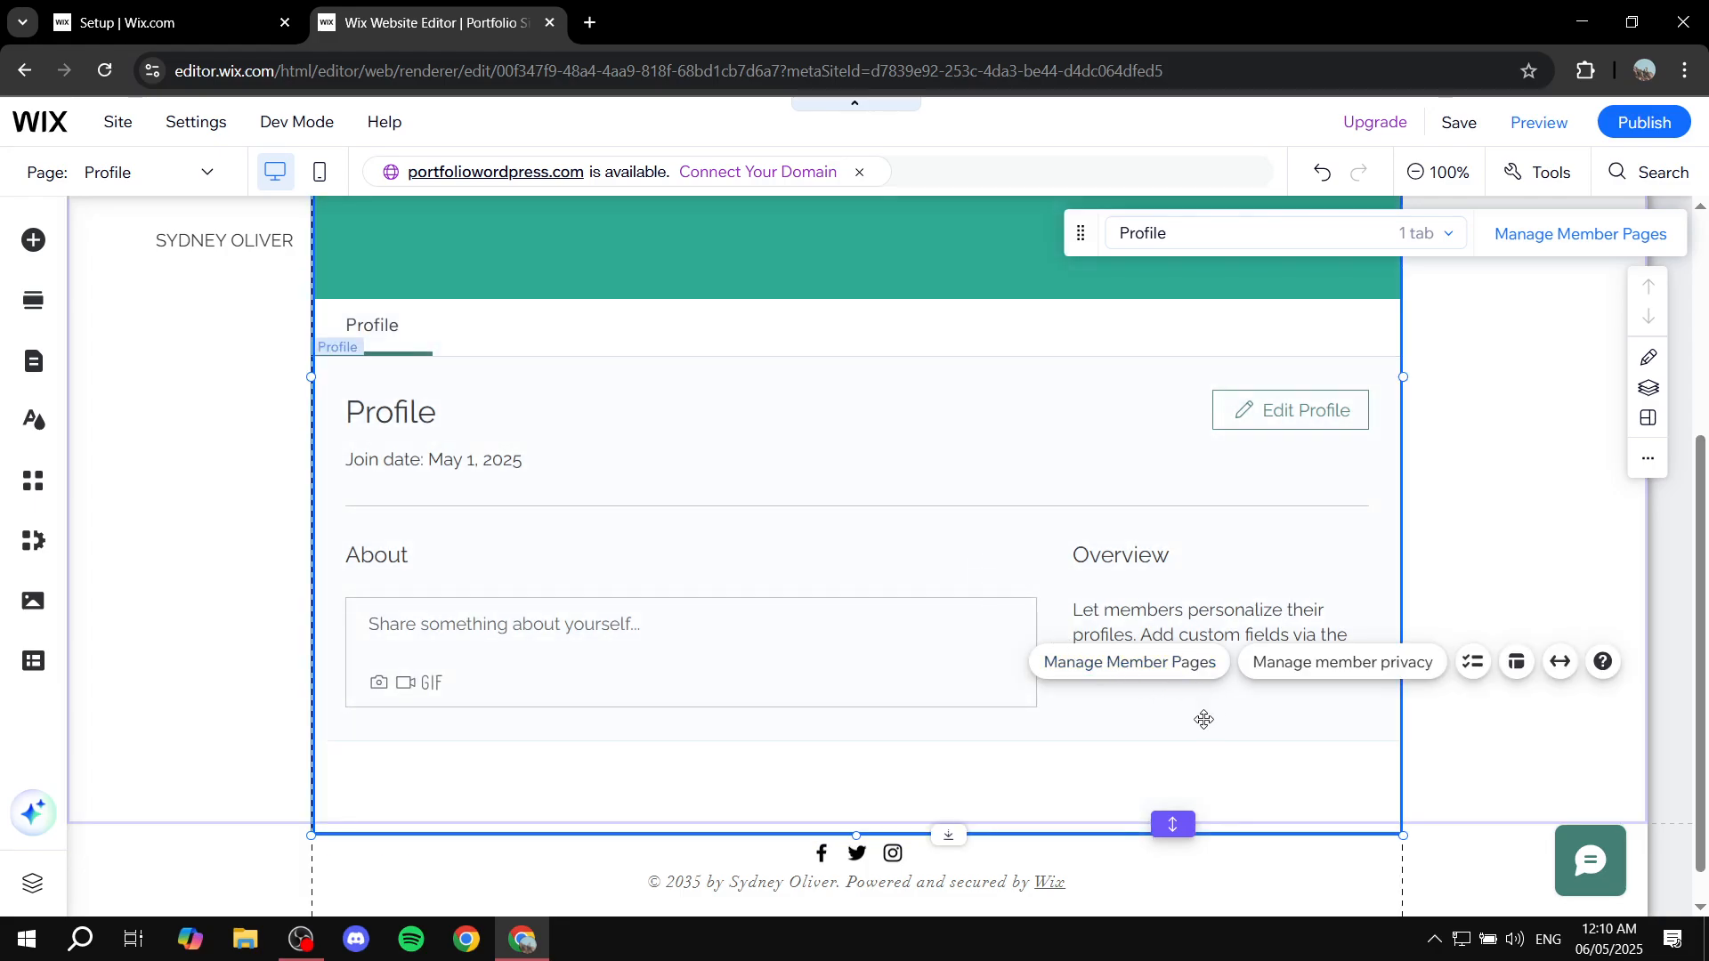
Step: Set the background color of the Profile widget below the card to the theme gray #BABABA and close its settings
{"action": "scroll", "coordinate": [855, 625], "scroll_direction": "up", "scroll_amount": 3}
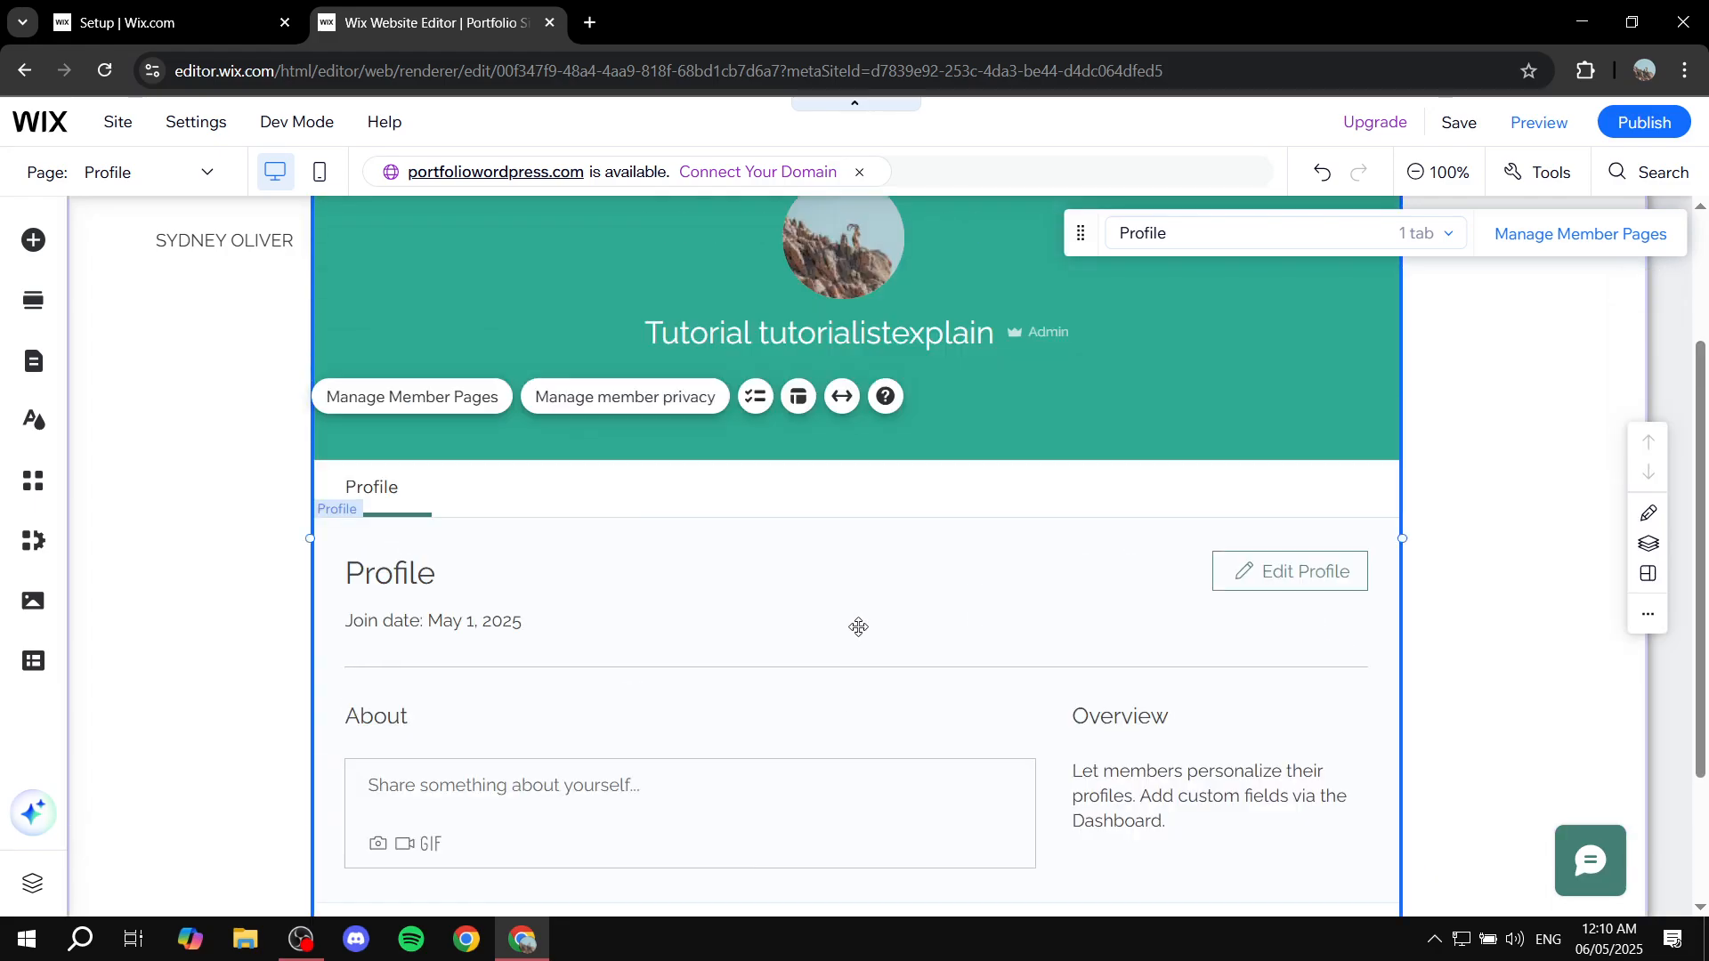
{"action": "scroll", "coordinate": [816, 564], "scroll_direction": "down", "scroll_amount": 1}
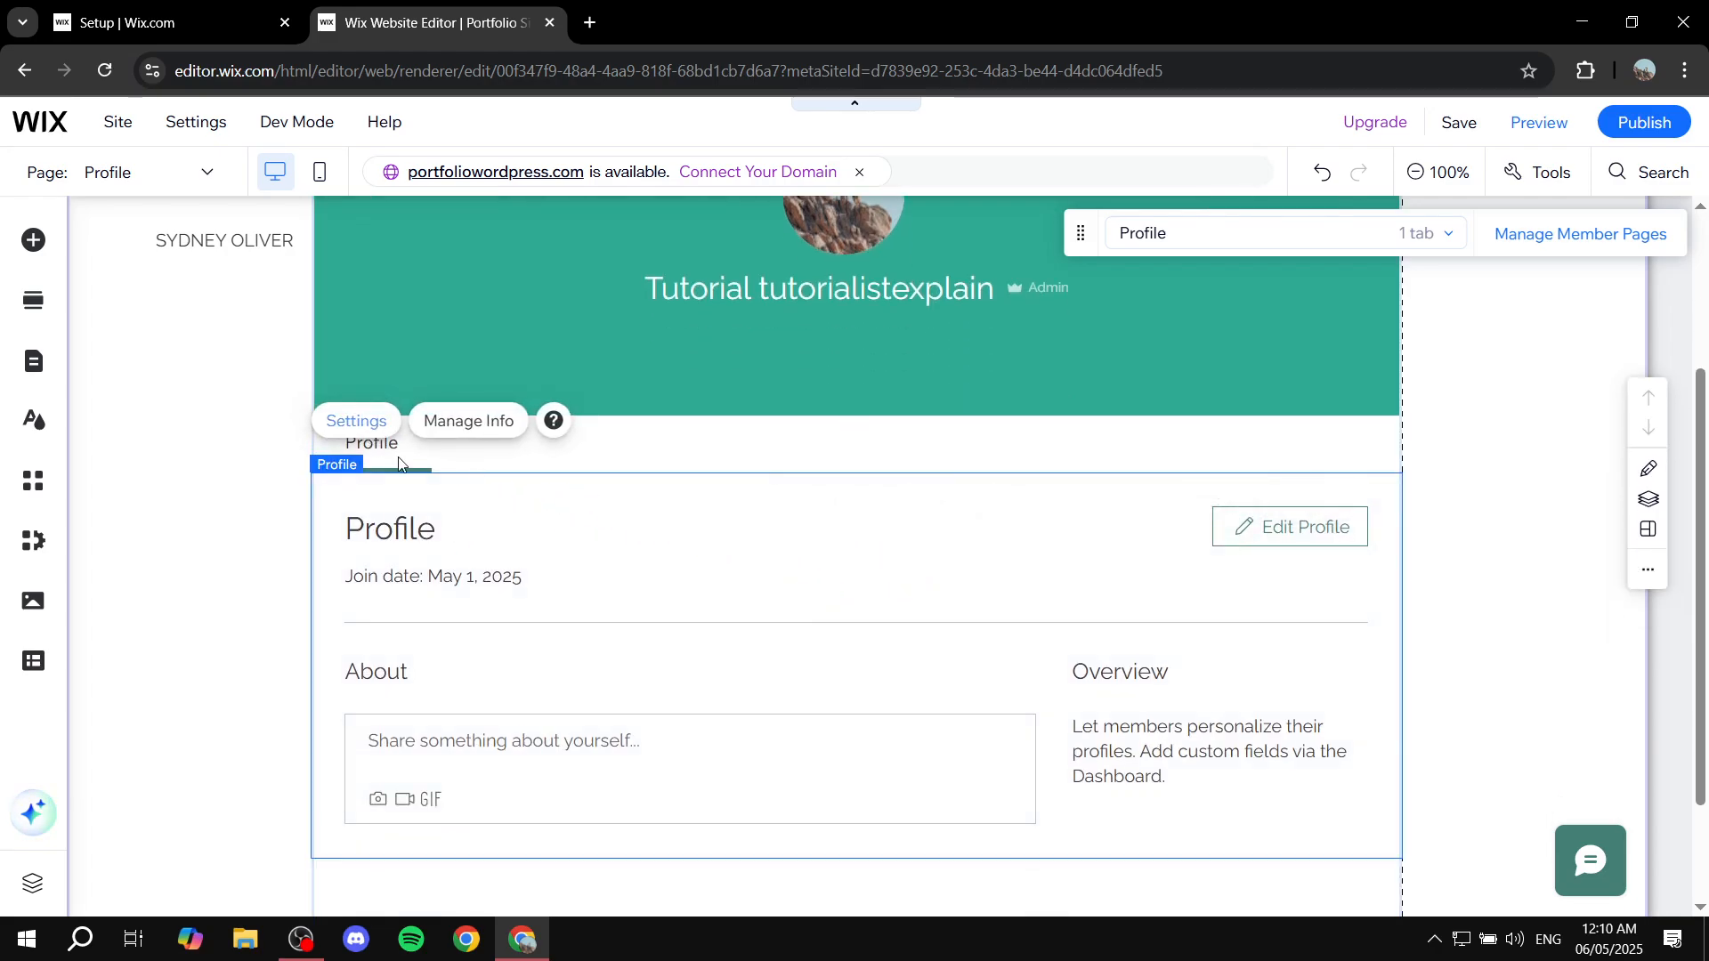
{"action": "left_click", "coordinate": [365, 421]}
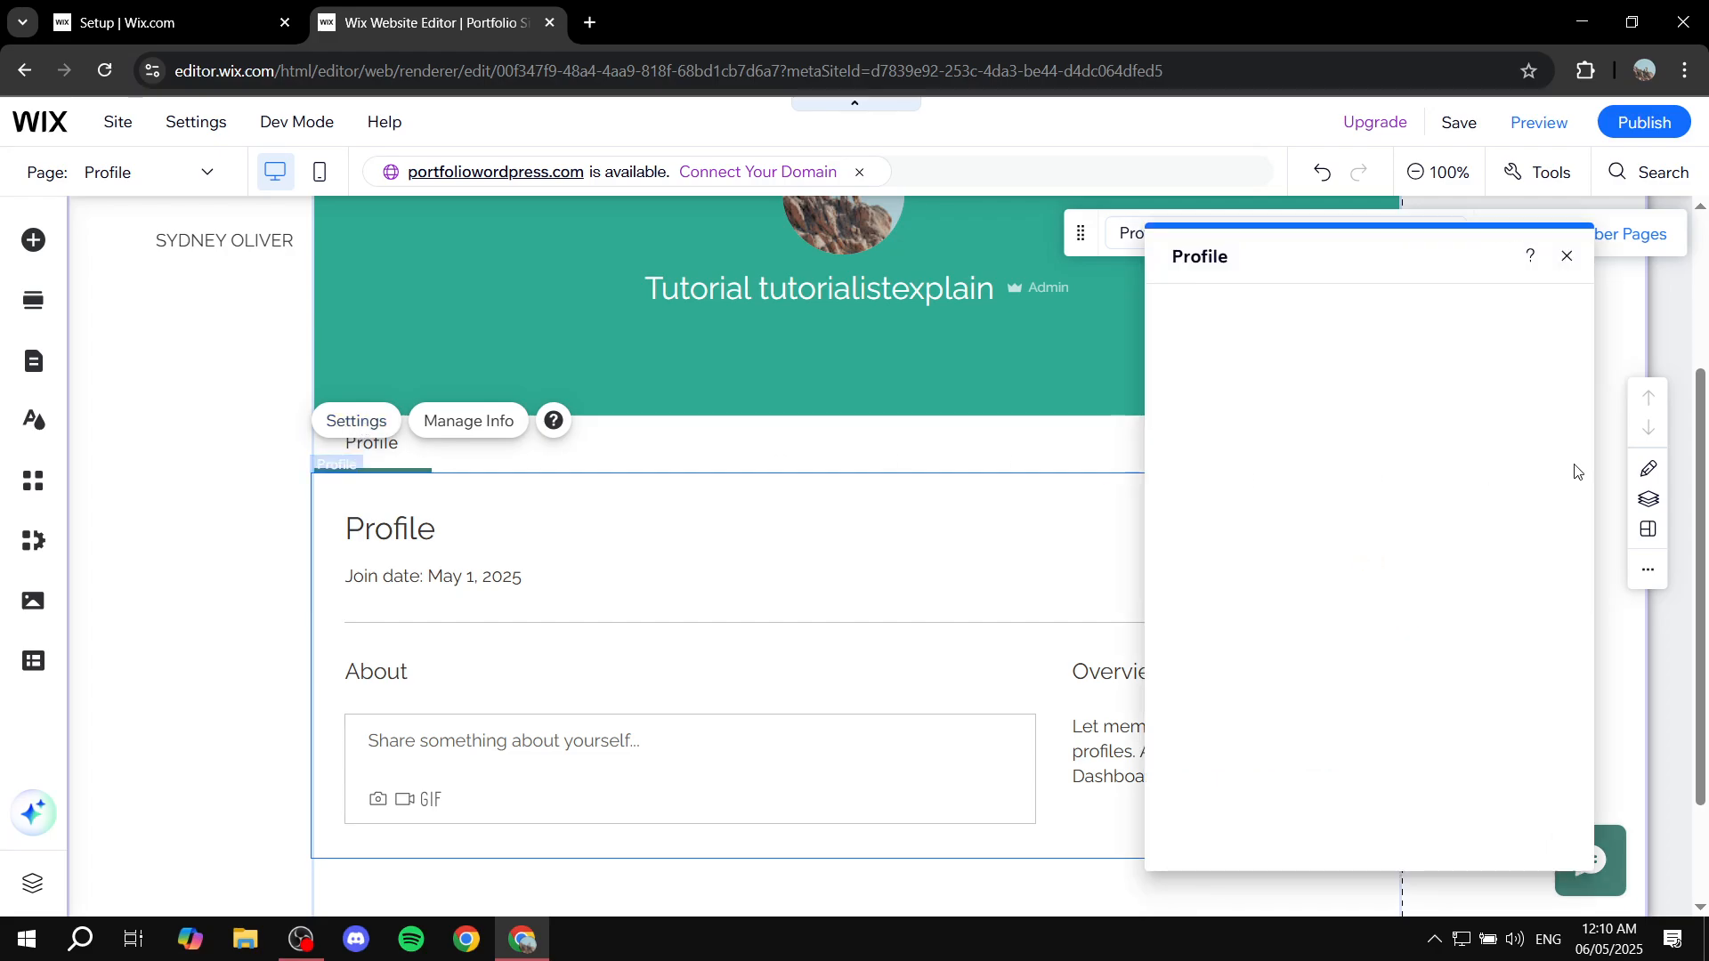
{"action": "left_click", "coordinate": [1199, 359]}
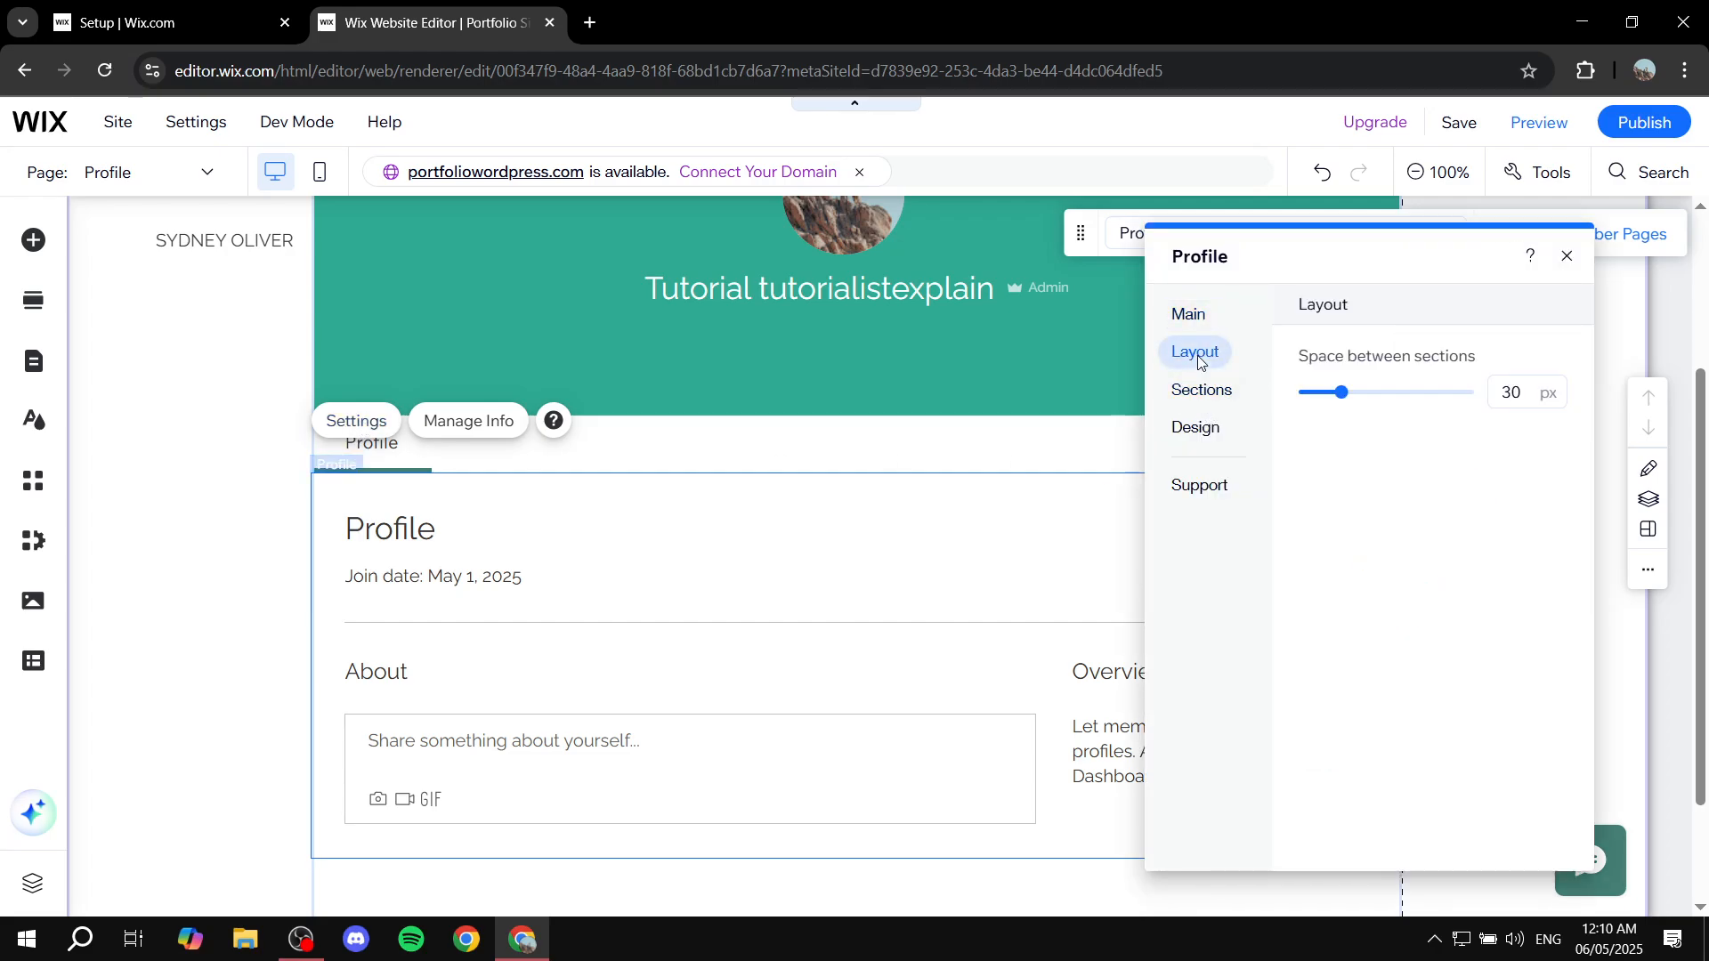
{"action": "left_click", "coordinate": [1194, 433]}
{"action": "left_click", "coordinate": [1420, 553]}
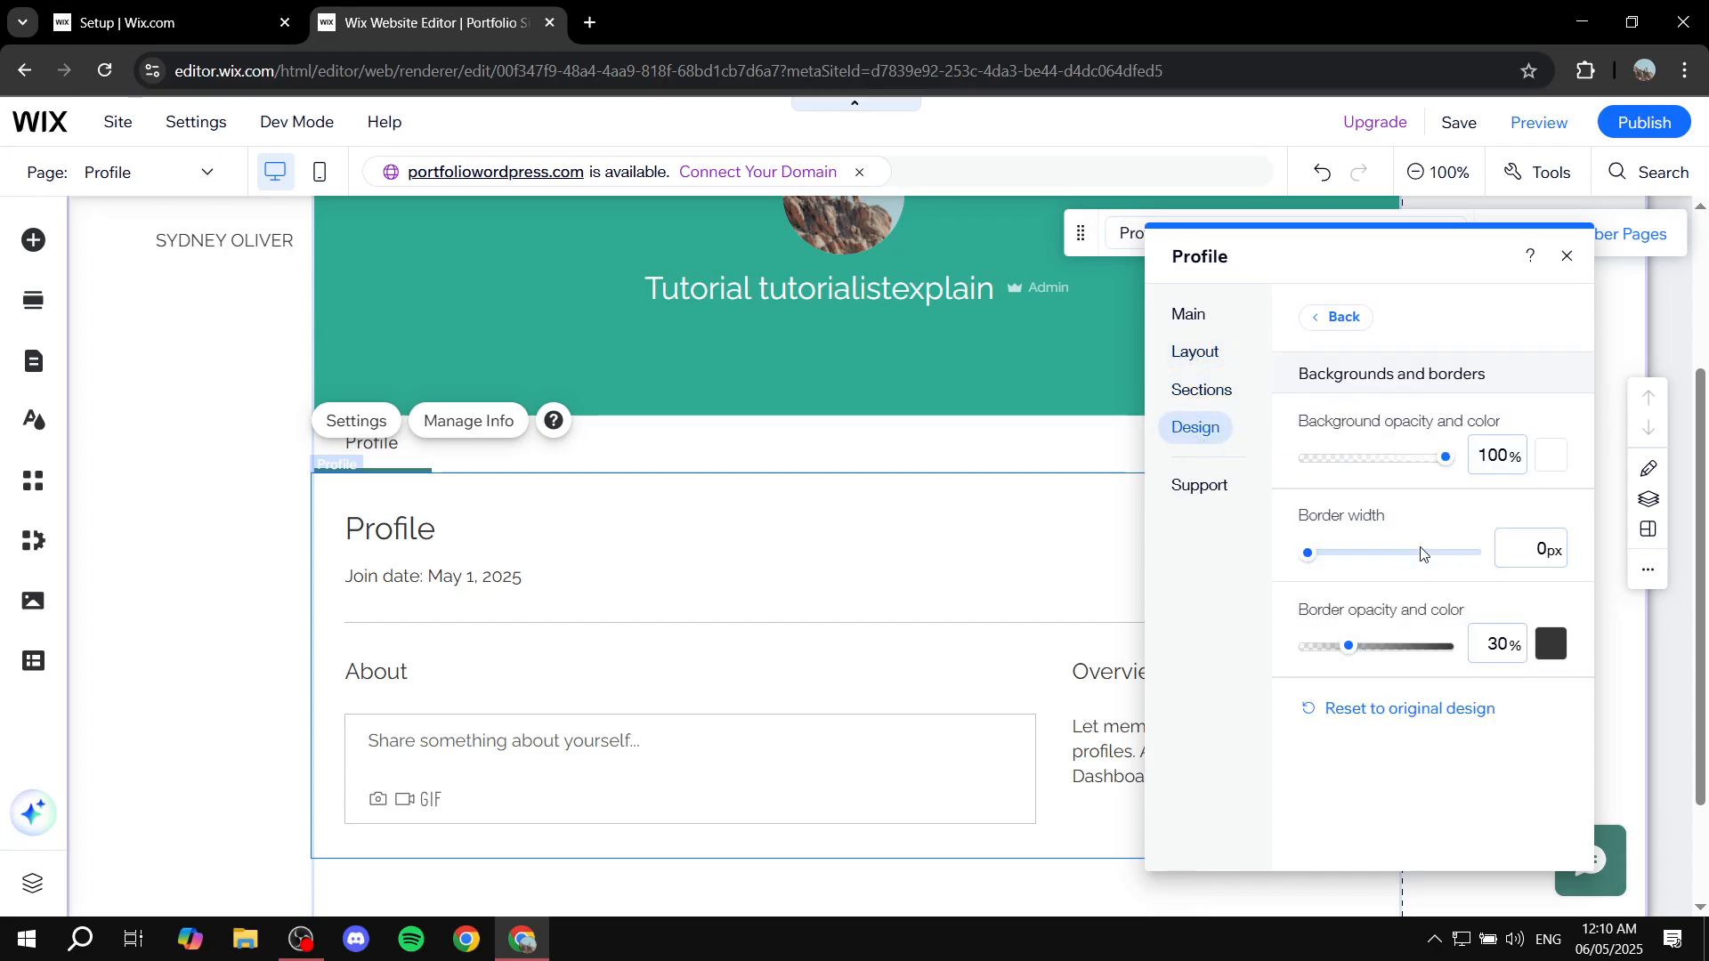
{"action": "left_click", "coordinate": [1549, 456]}
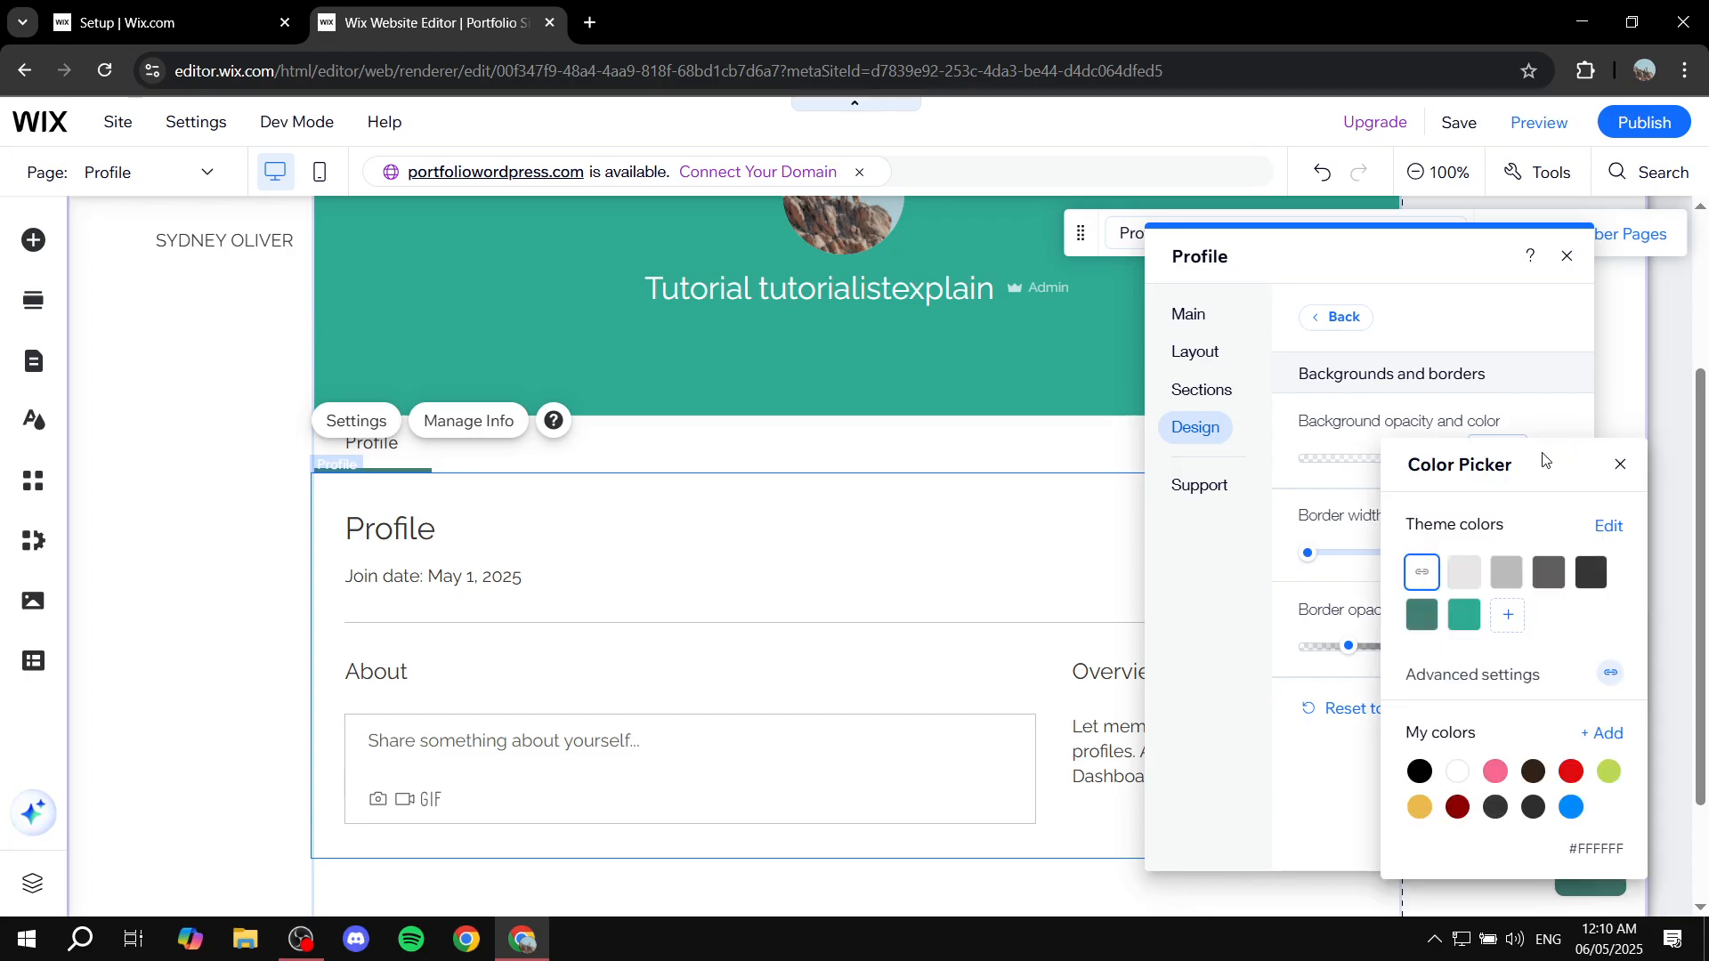
{"action": "left_click", "coordinate": [1504, 575]}
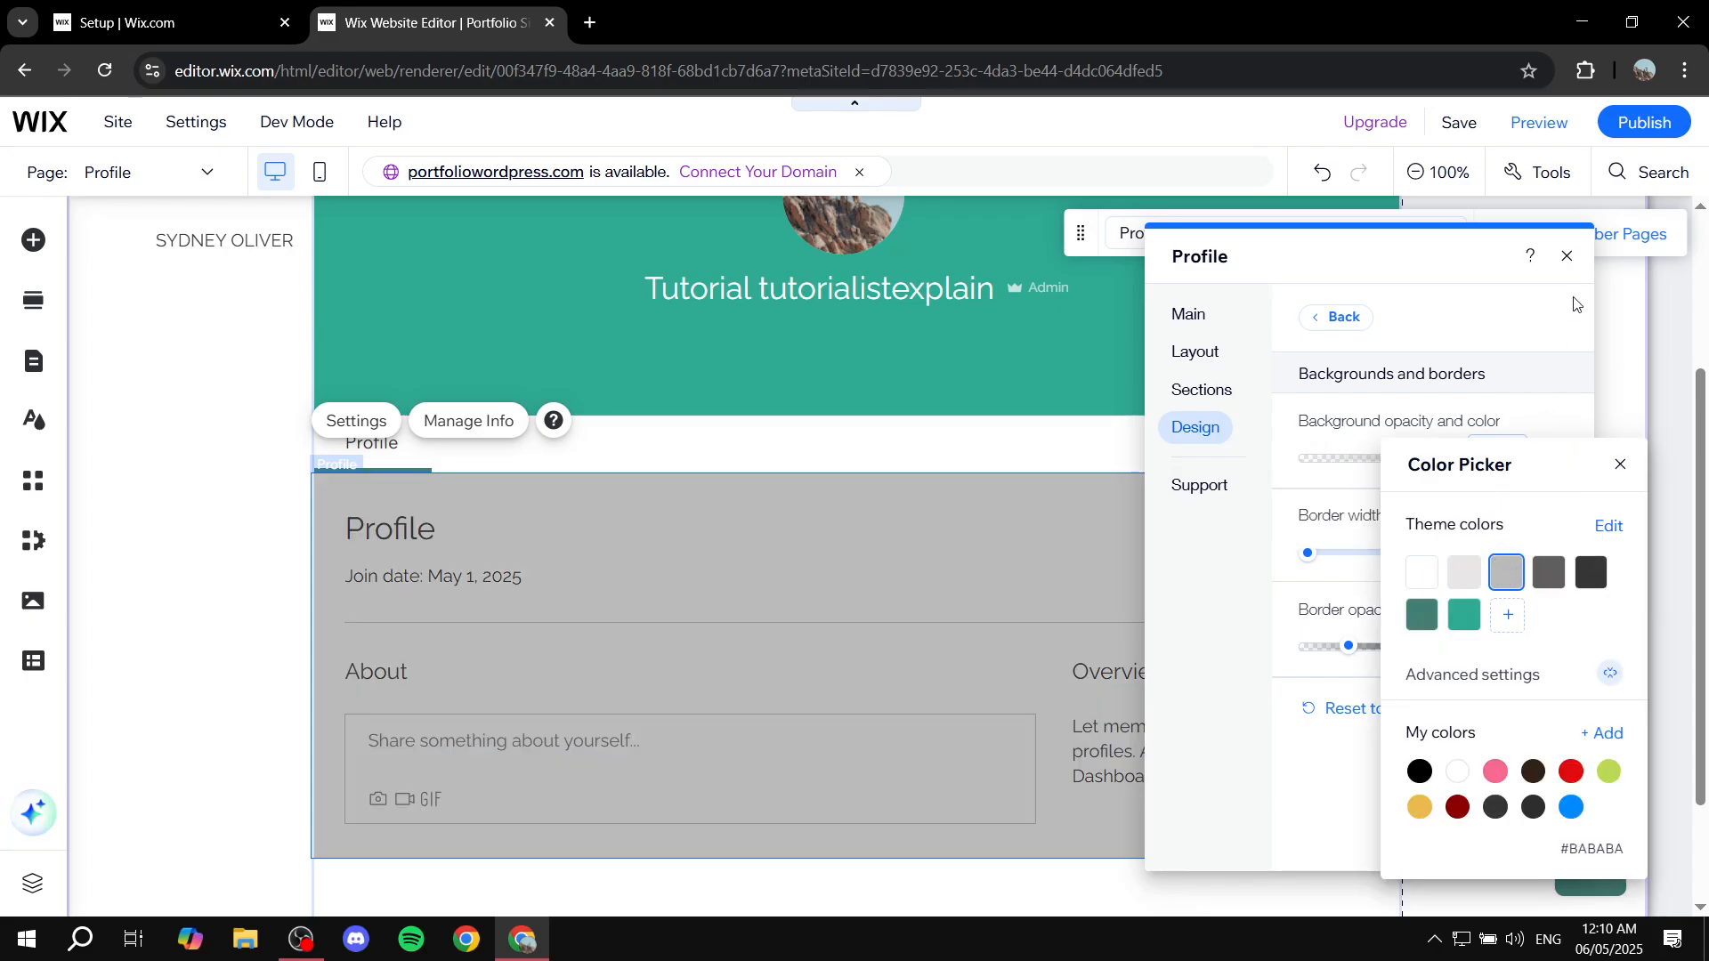
{"action": "left_click", "coordinate": [1561, 259]}
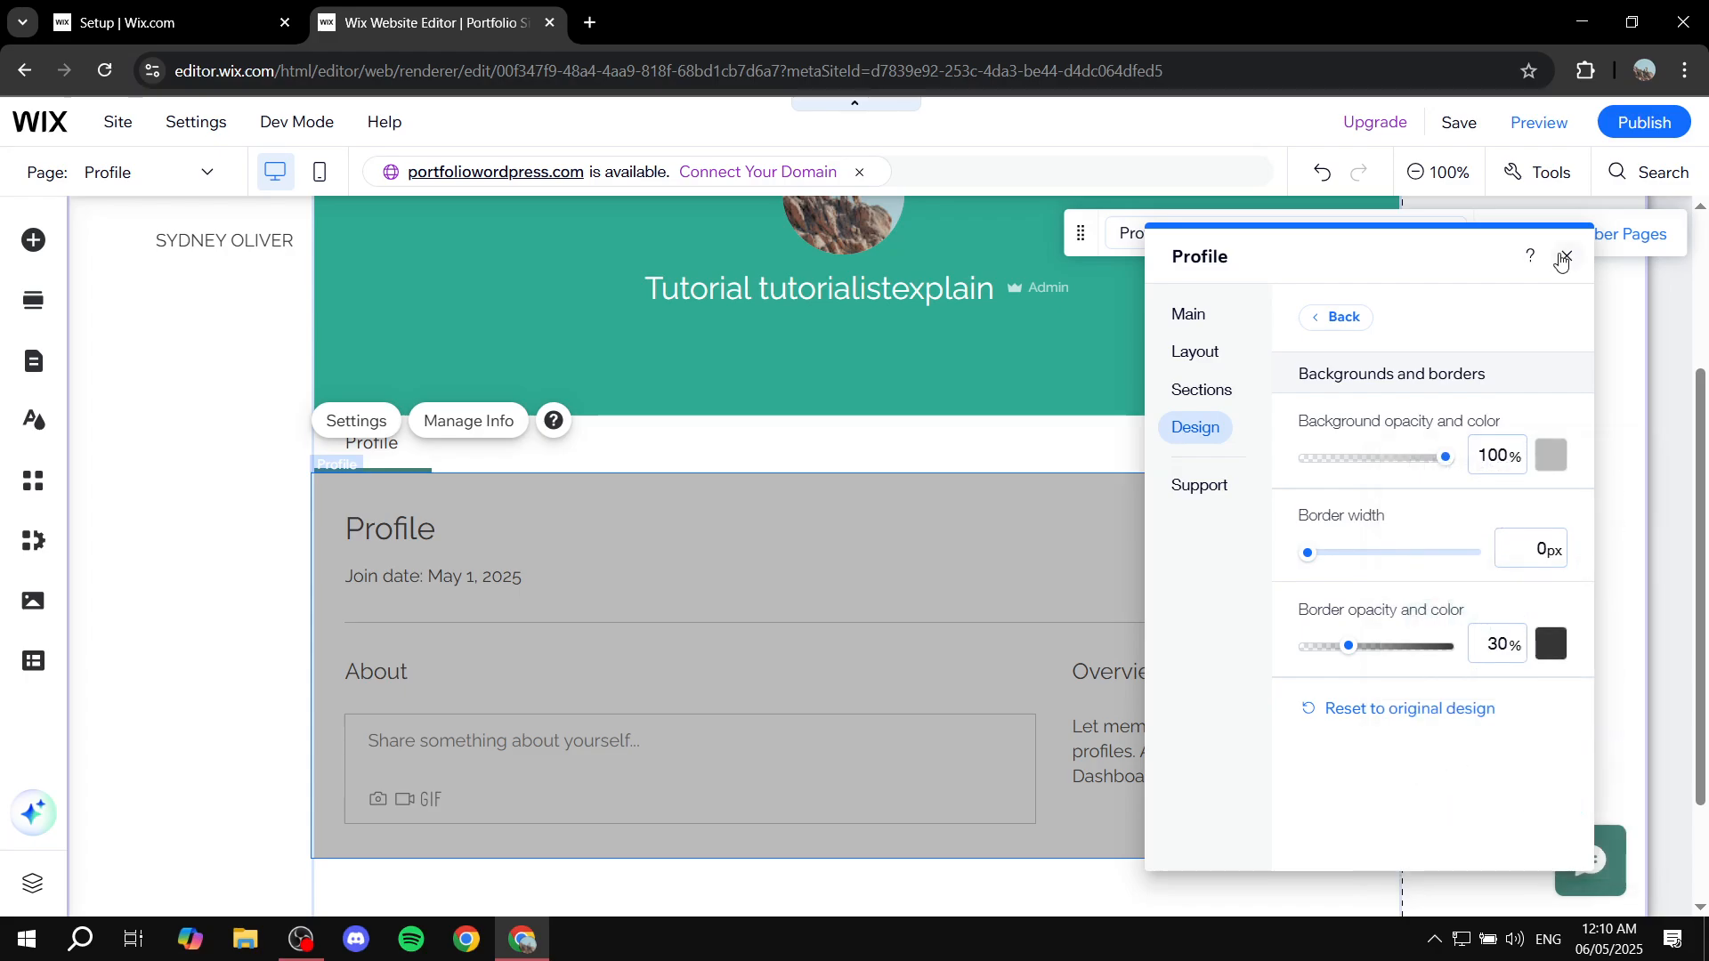
Step: Close the Profile widget's settings and switch the editor to the Account Settings page of the Members Area
{"action": "left_click", "coordinate": [1564, 258]}
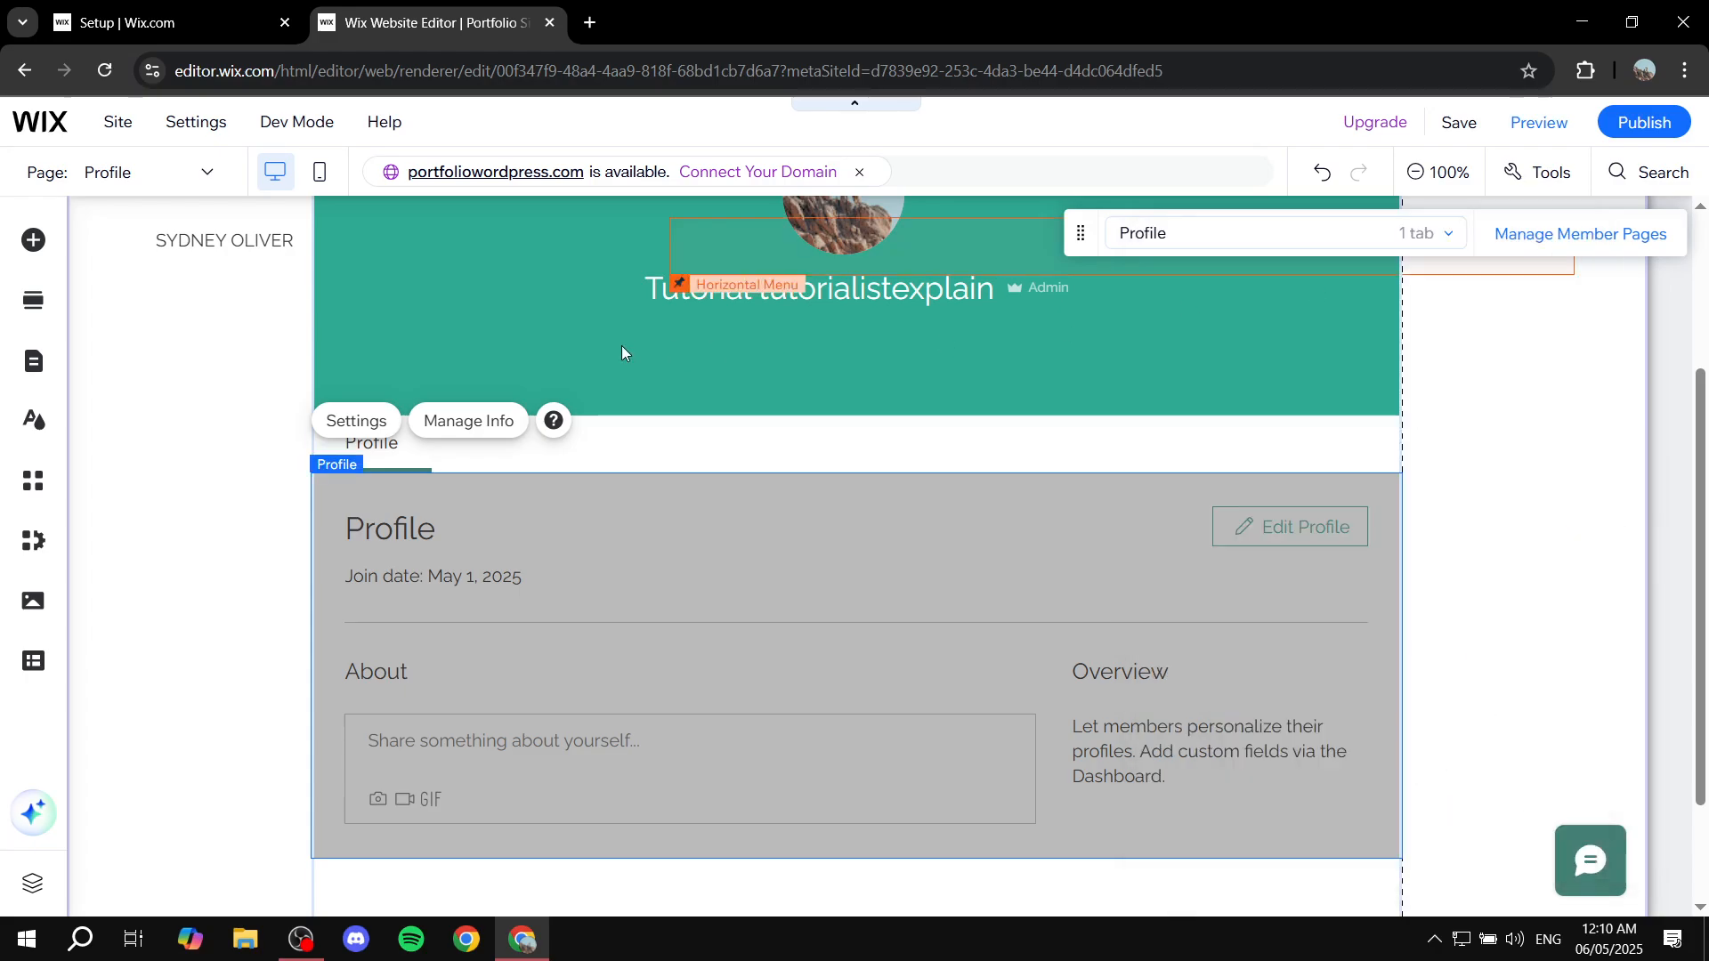
{"action": "left_click", "coordinate": [217, 374]}
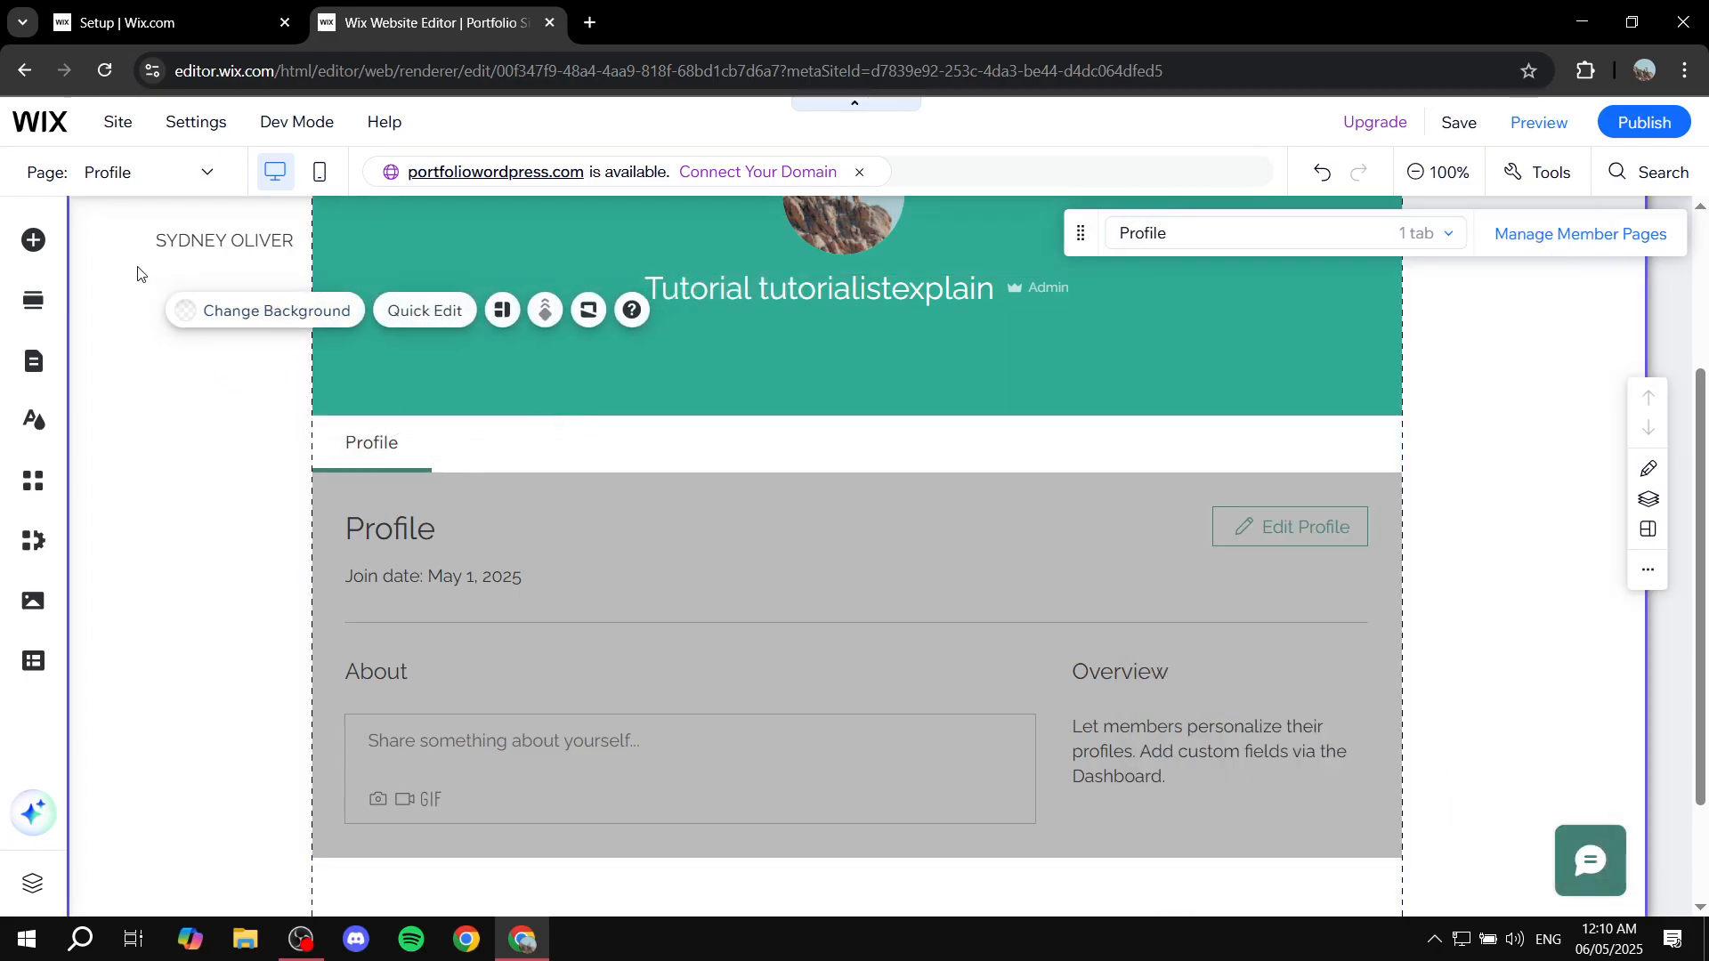
{"action": "left_click", "coordinate": [39, 356]}
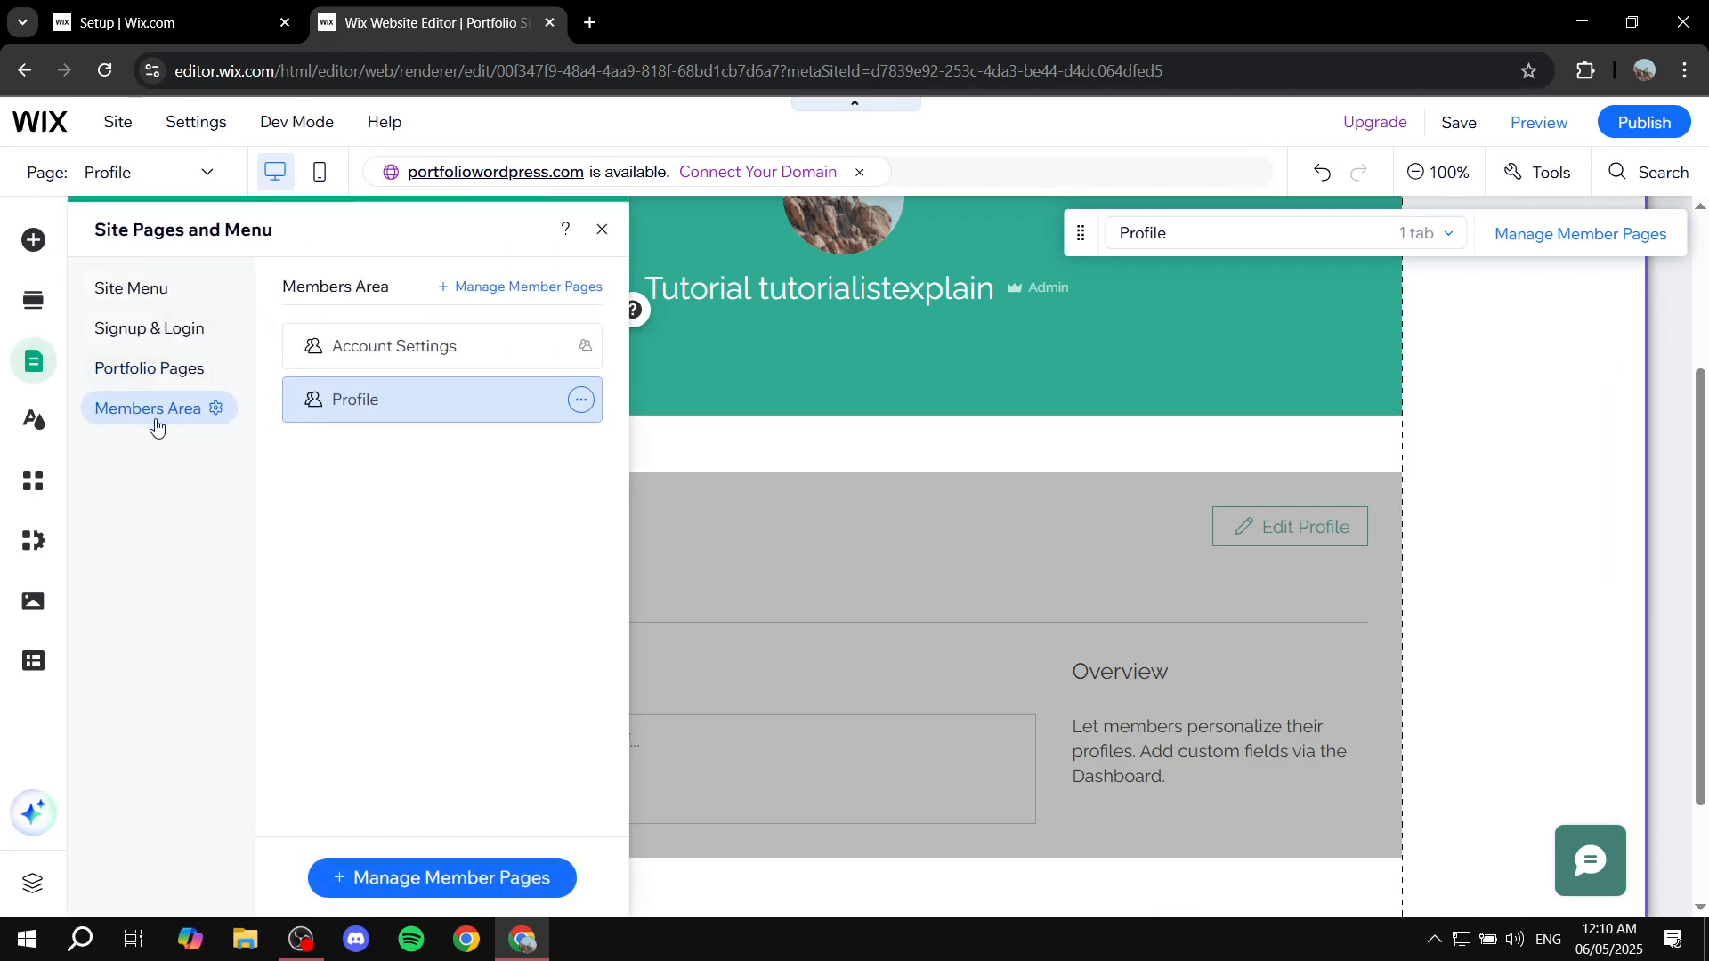
{"action": "left_click", "coordinate": [387, 356]}
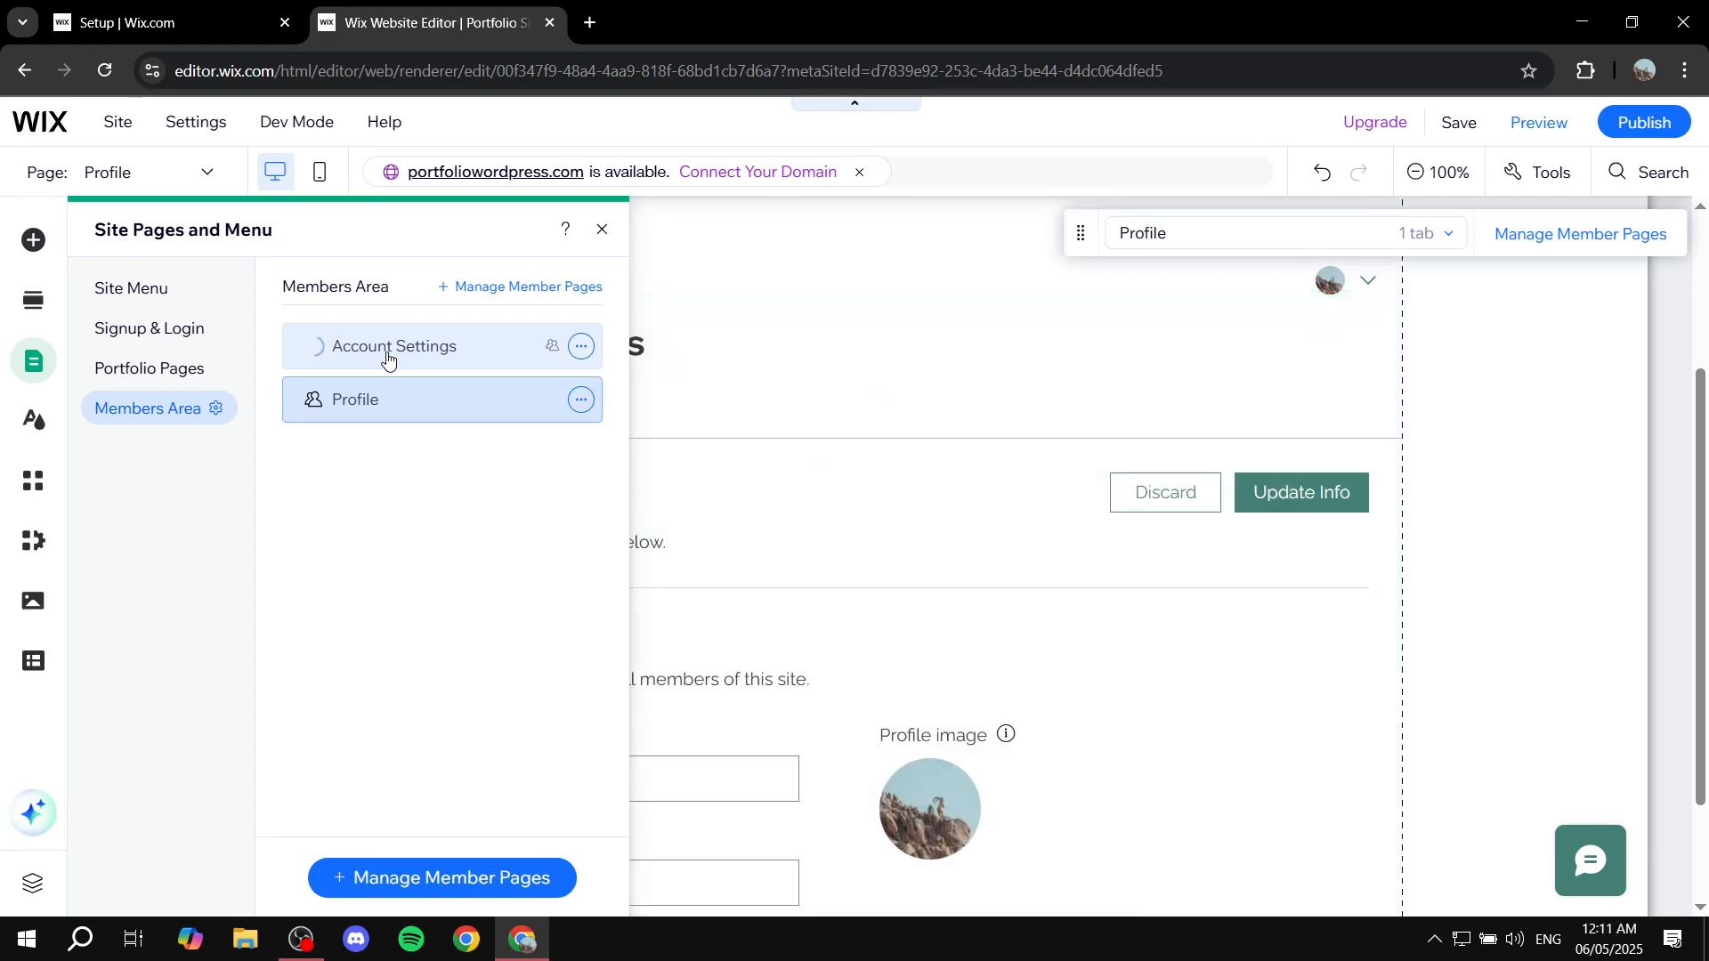
{"action": "left_click", "coordinate": [603, 230]}
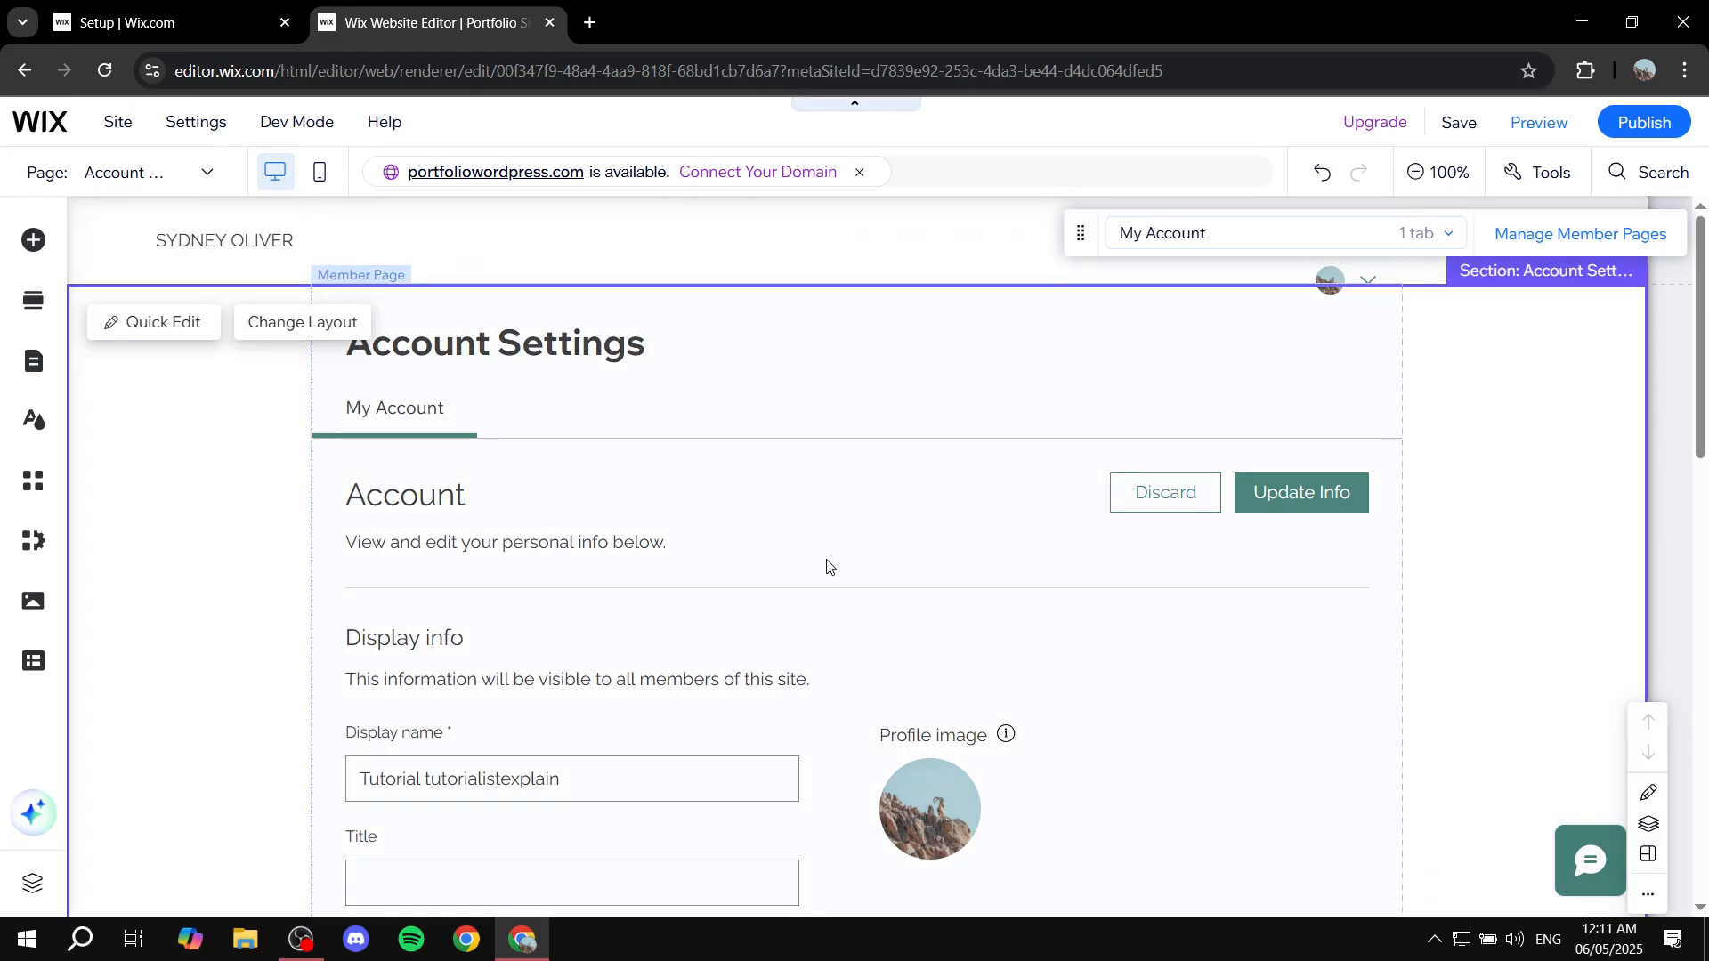
Step: Check the main settings of the My Account widget on the Account Settings page, leaving them as they are
{"action": "left_click", "coordinate": [820, 566]}
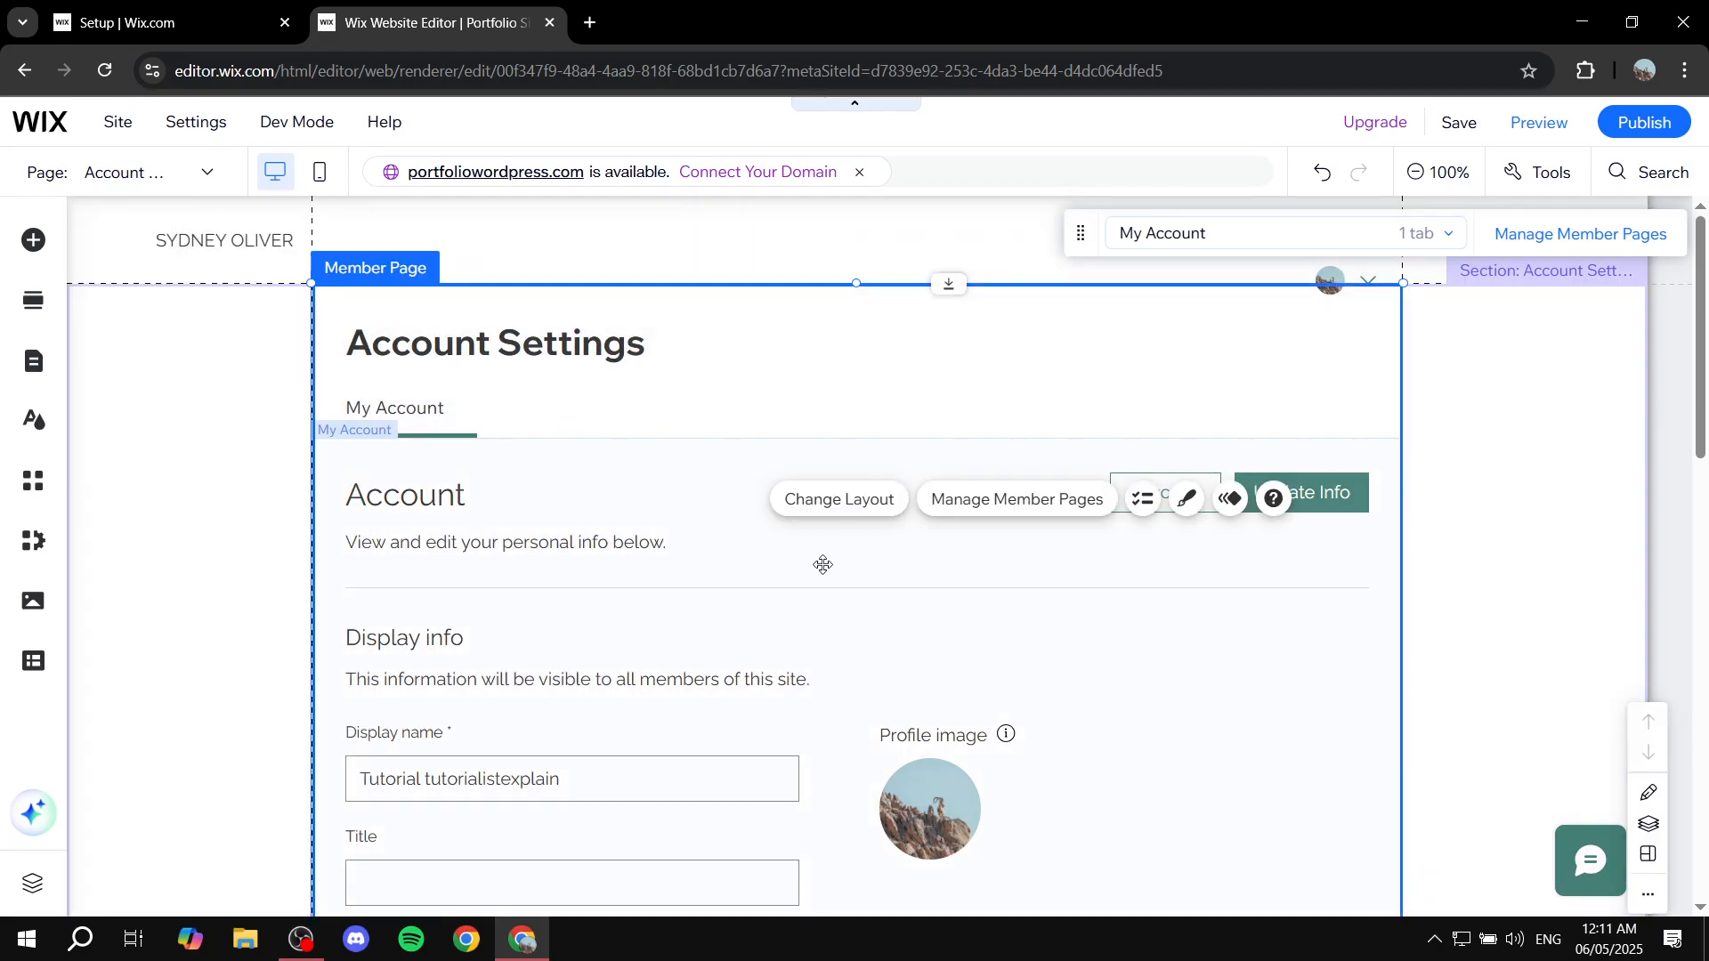
{"action": "left_click", "coordinate": [820, 573]}
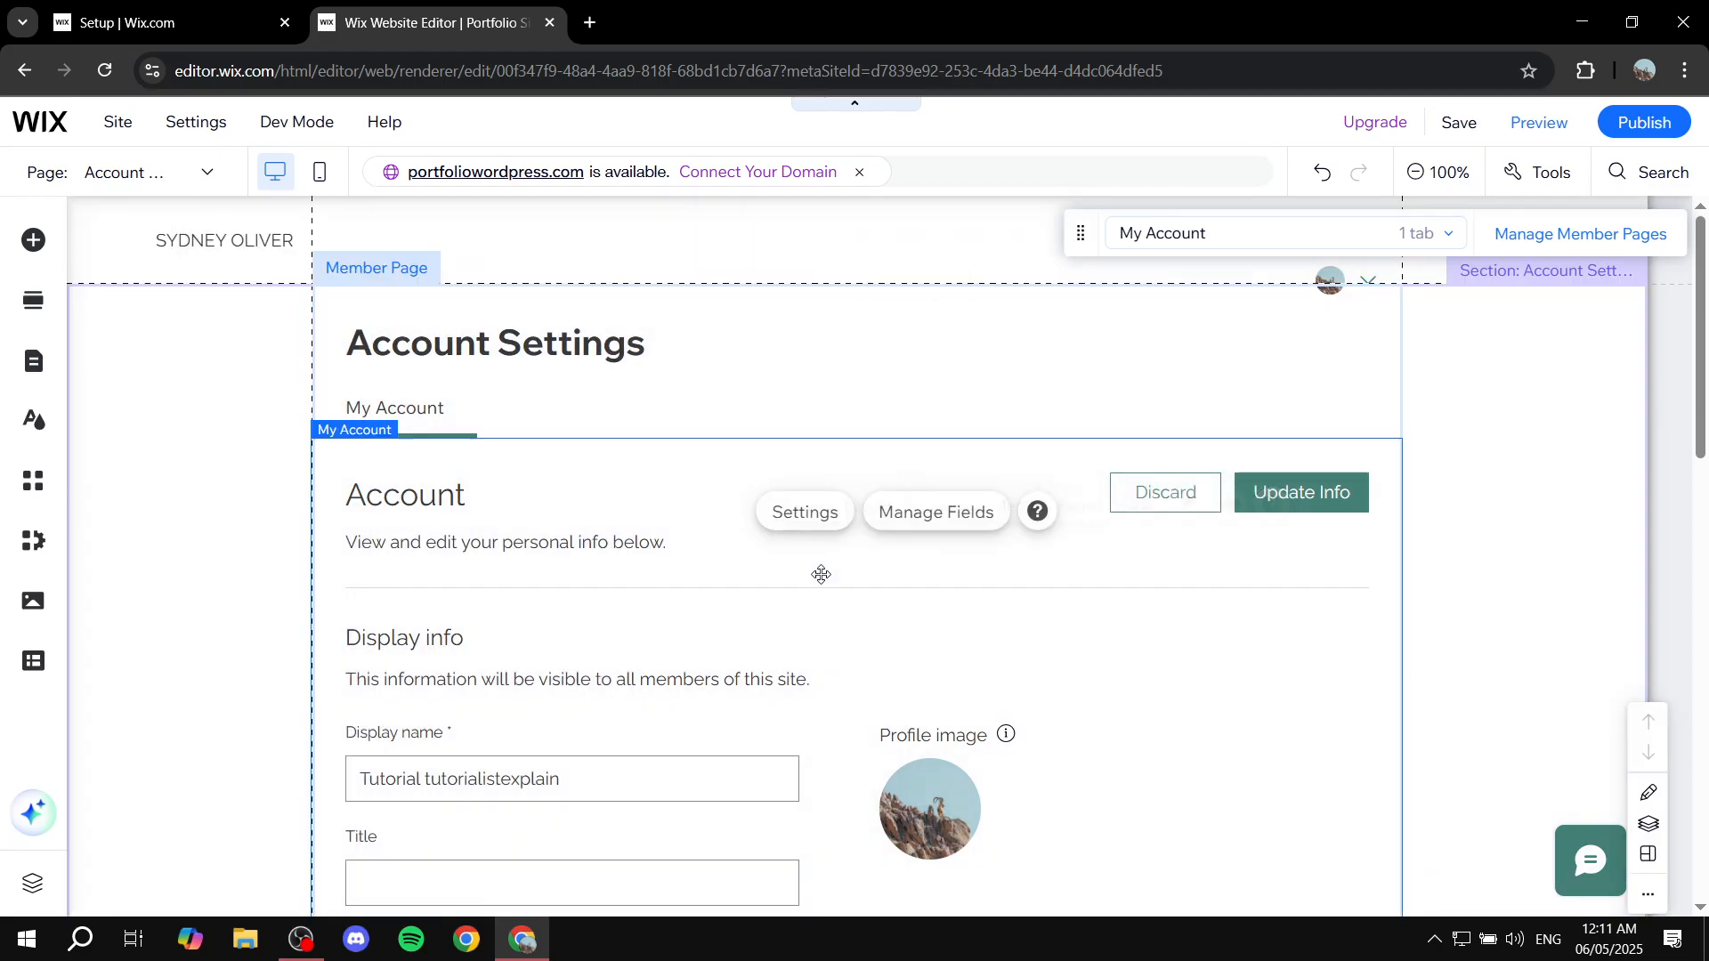
{"action": "left_click", "coordinate": [812, 511]}
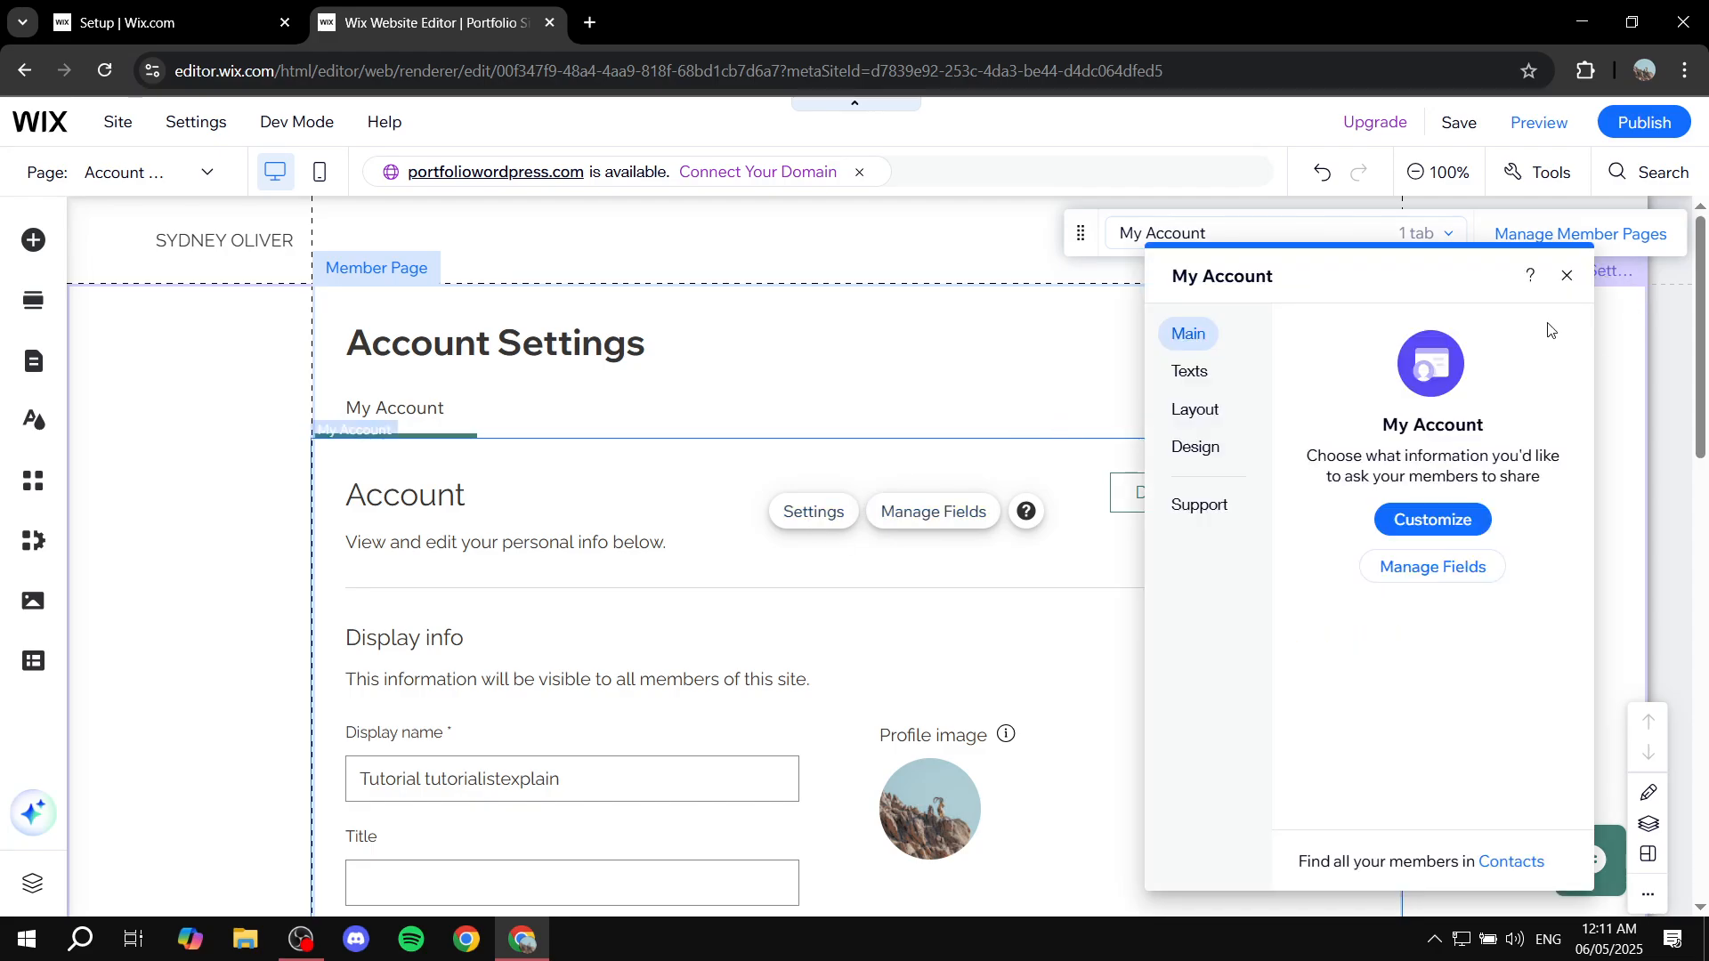
{"action": "left_click", "coordinate": [1568, 278]}
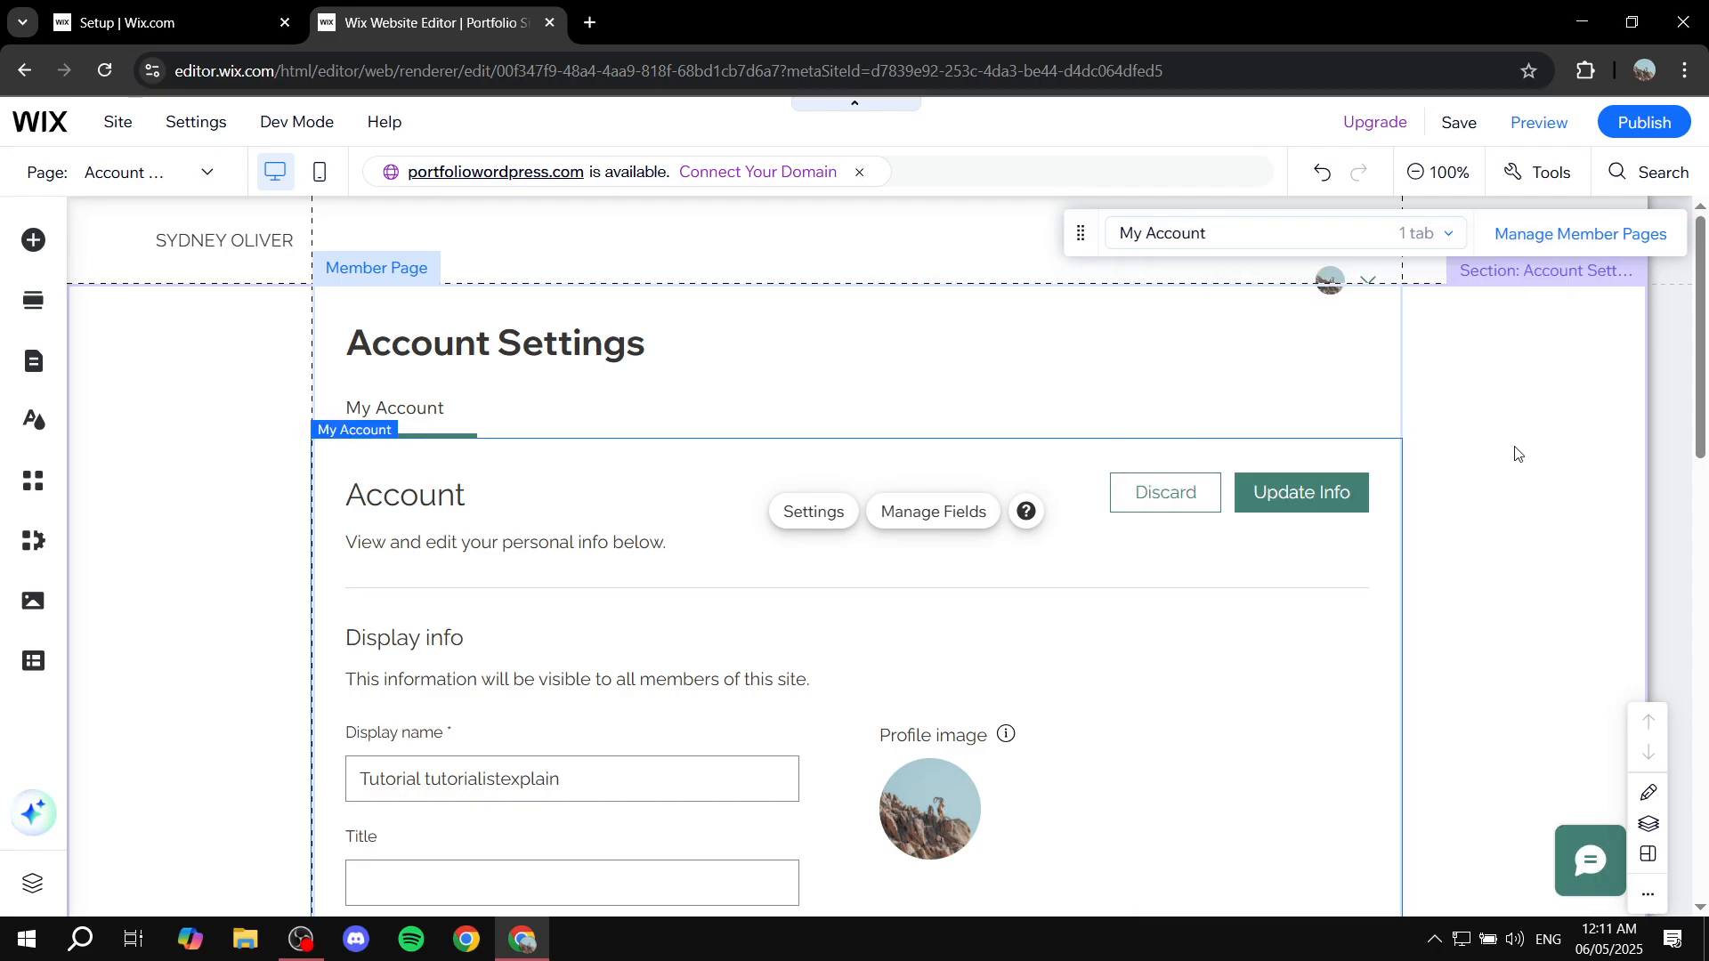